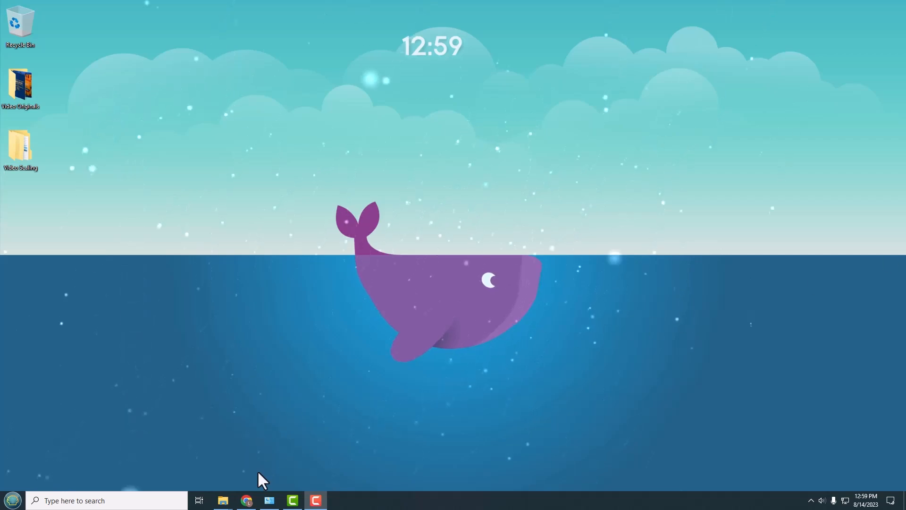
# Step: Switch to Chrome and start downloading the Windows version of Upscayl 2.5.5 from upscayl.org, cancelling the save
pyautogui.click(246, 500)
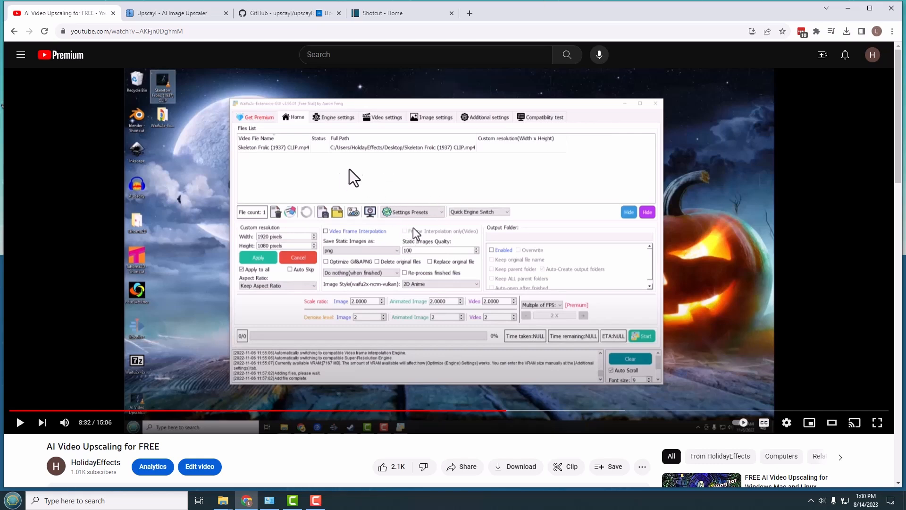
pyautogui.click(183, 14)
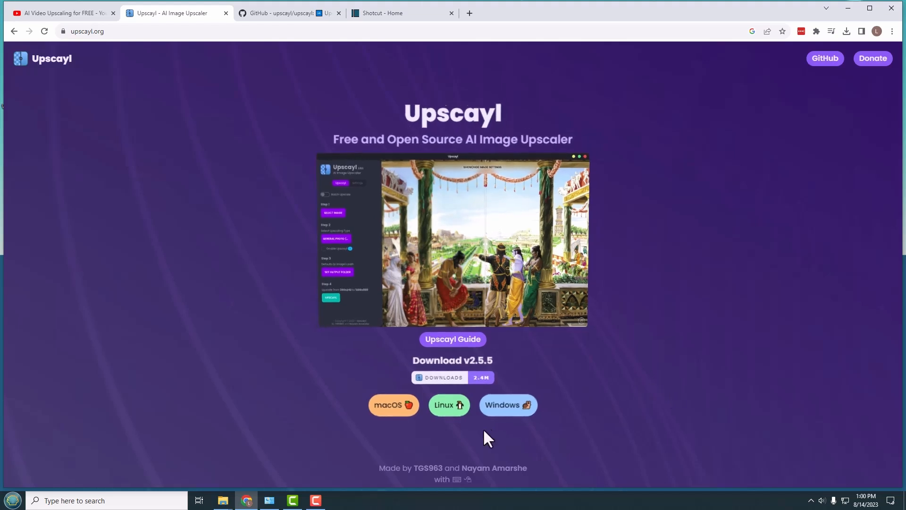
pyautogui.click(514, 408)
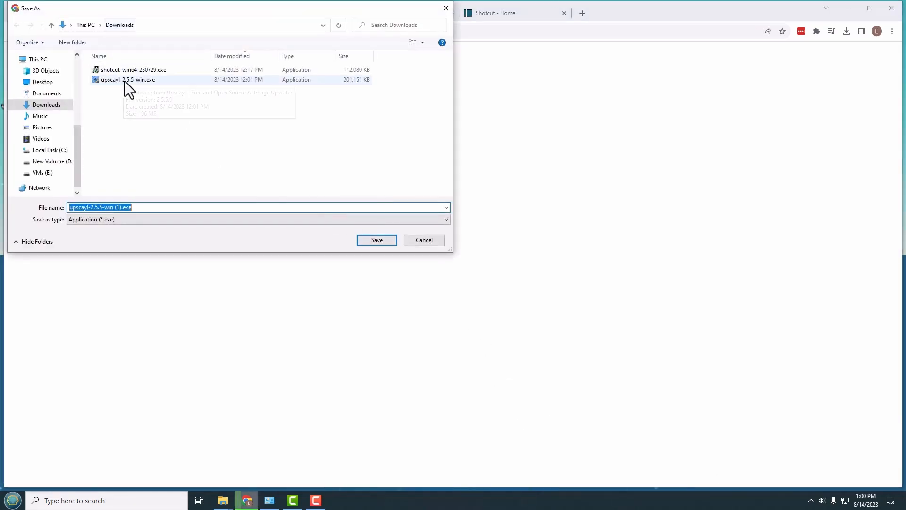
pyautogui.click(438, 244)
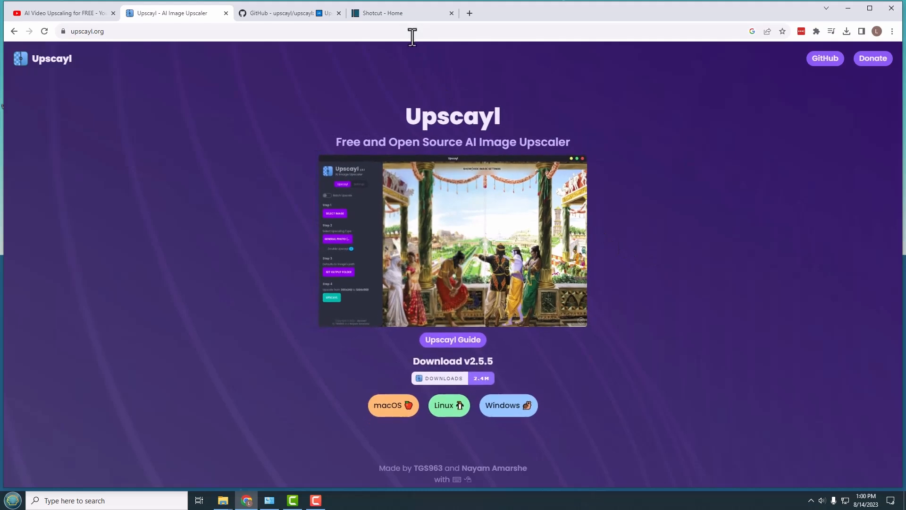
# Step: Examine the macOS, Linux and Microsoft Windows download options on the Shotcut download page
pyautogui.click(404, 17)
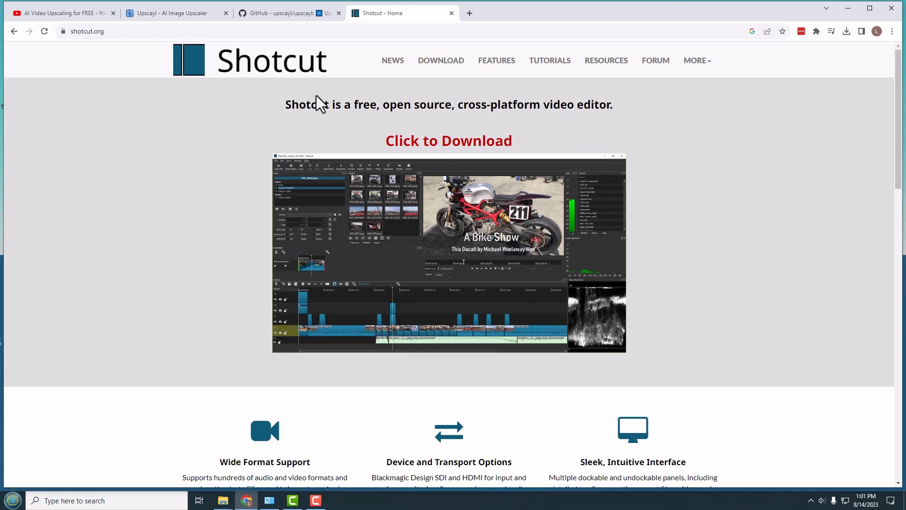
pyautogui.click(441, 60)
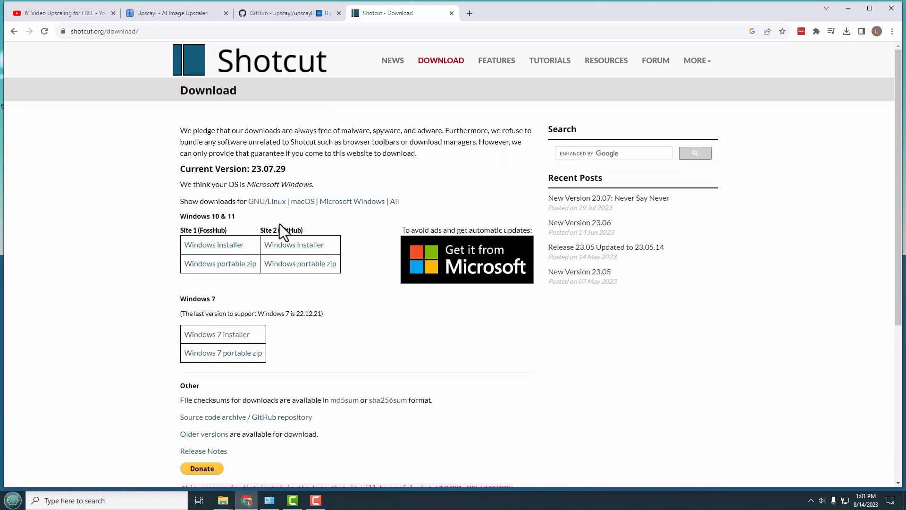
pyautogui.scroll(-2, 295, 262)
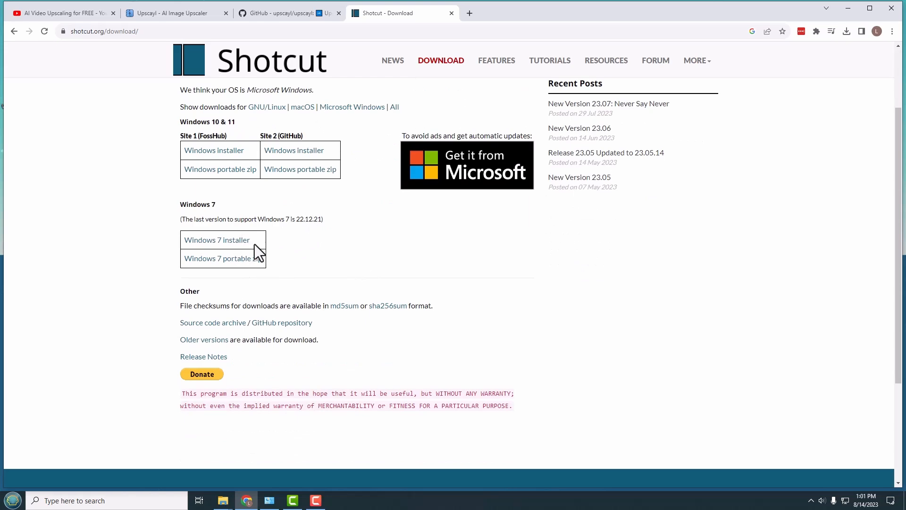
pyautogui.scroll(2, 321, 259)
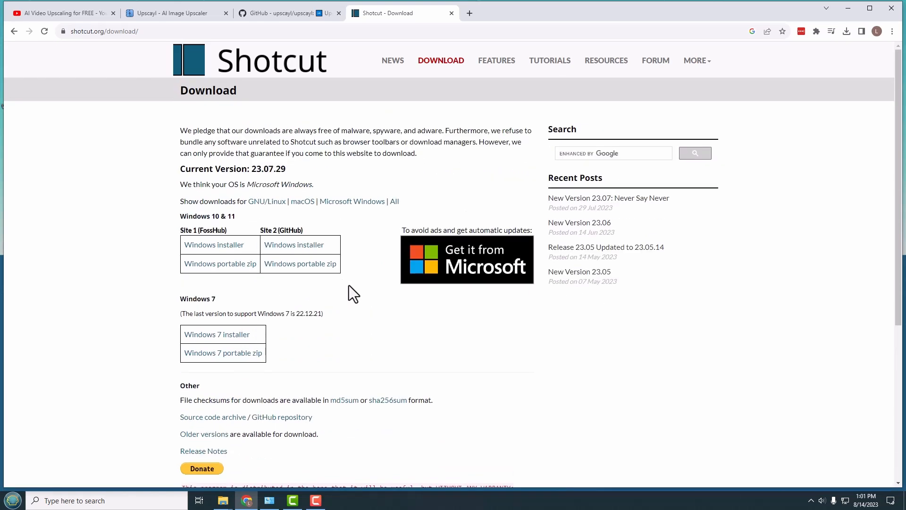
pyautogui.click(303, 202)
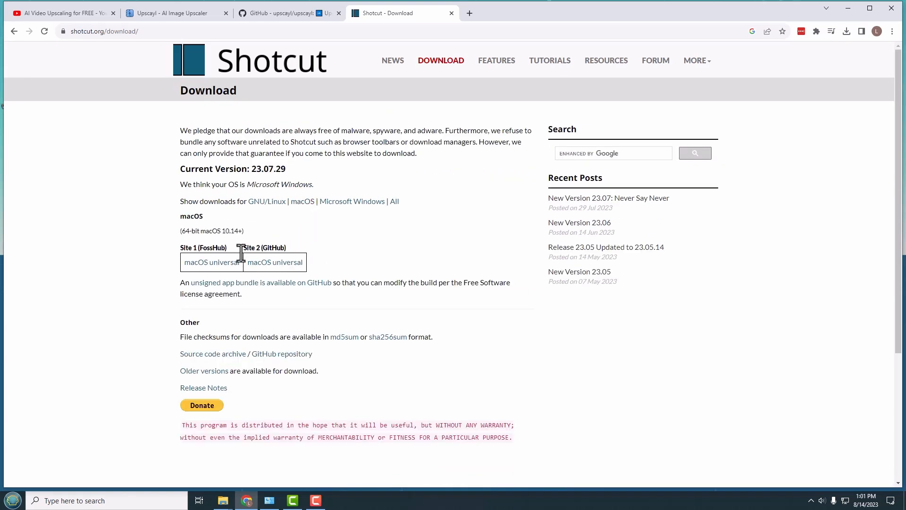
pyautogui.click(348, 203)
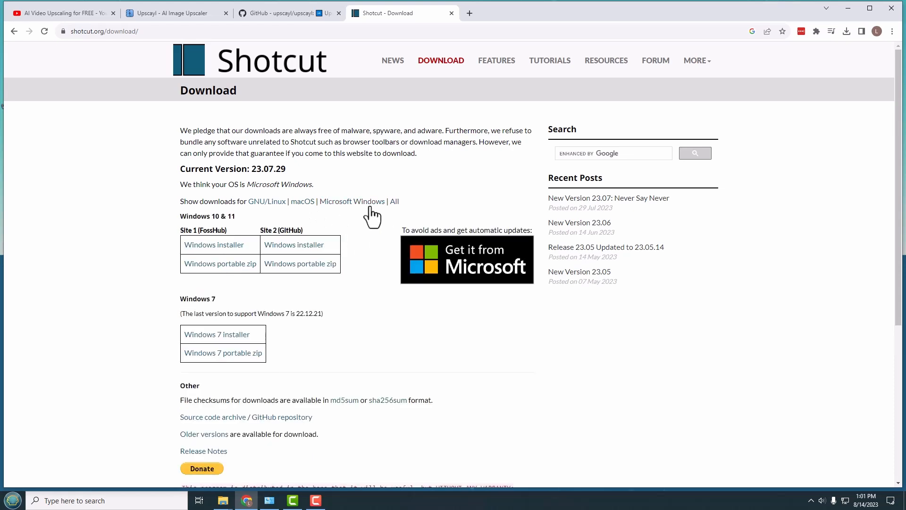
pyautogui.click(270, 202)
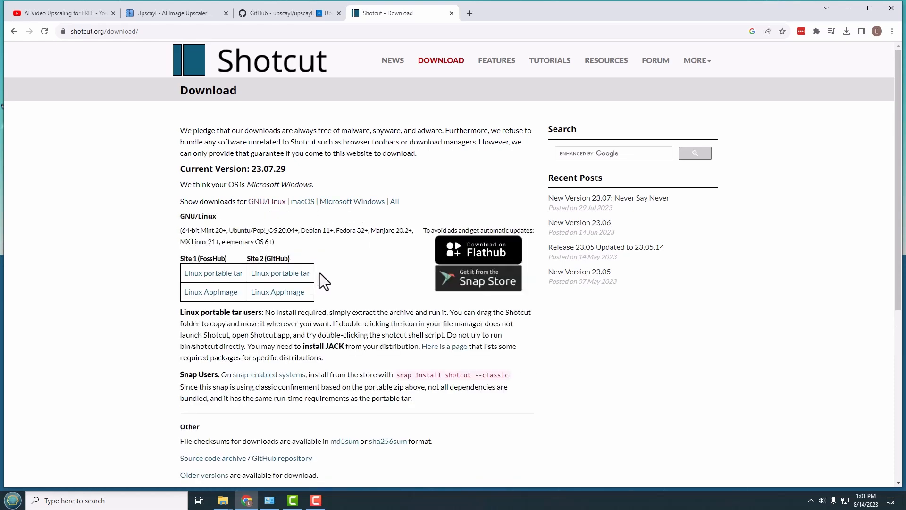
pyautogui.click(343, 202)
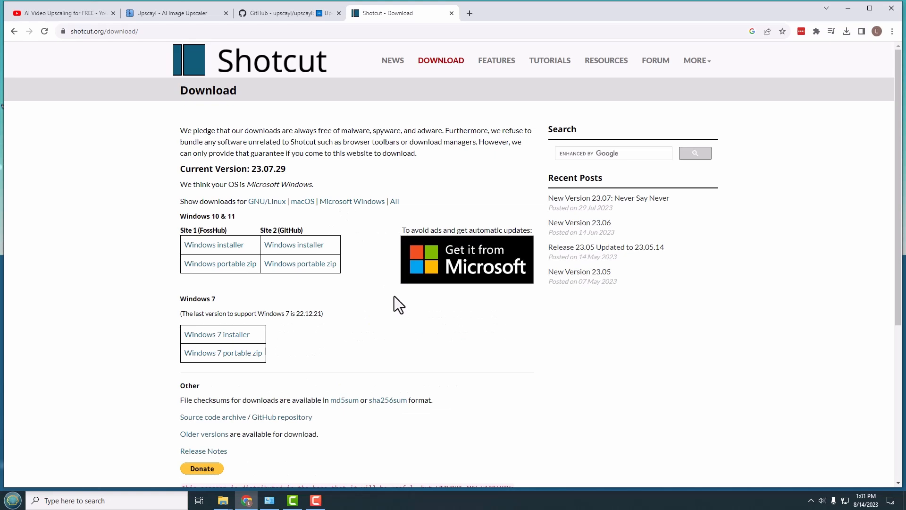
# Step: Start downloading Shotcut's Windows installer from FossHub, cancelling the save
pyautogui.click(246, 269)
pyautogui.click(226, 250)
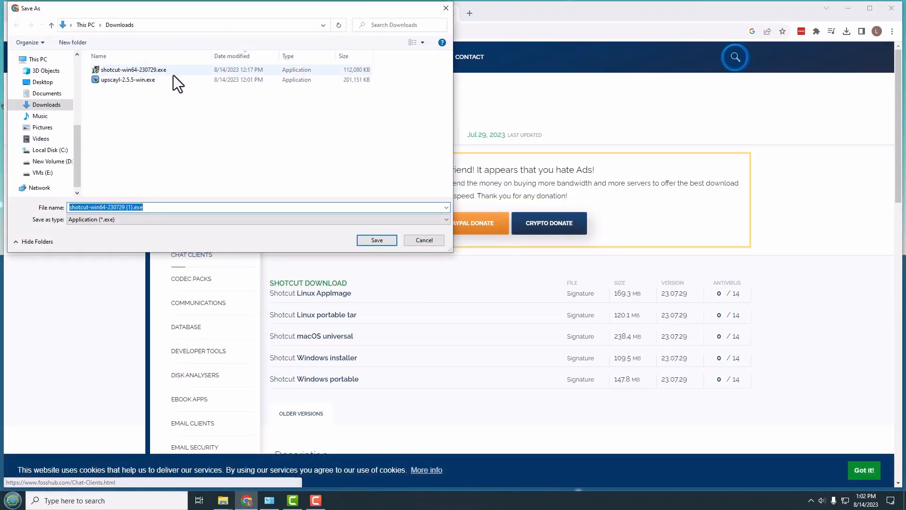
pyautogui.click(429, 242)
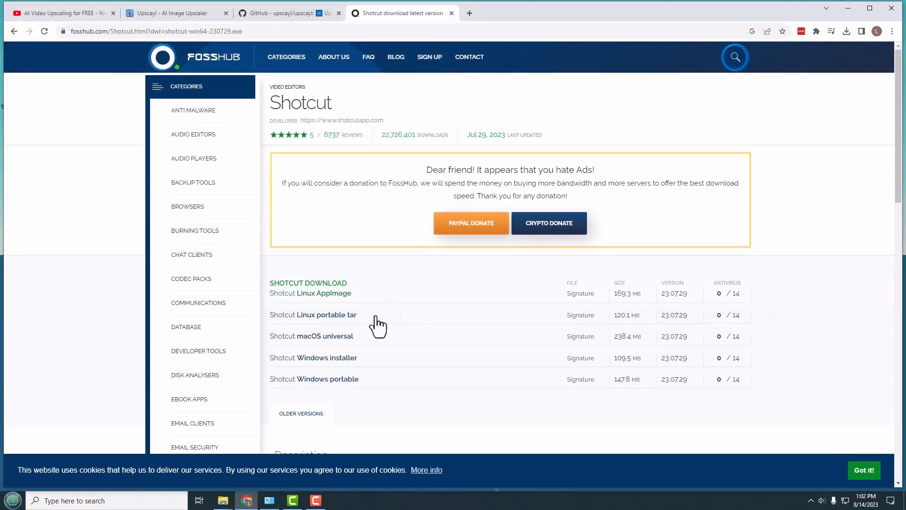
# Step: Switch to the Downloads folder in File Explorer, minimize the browser and launch the shotcut-win64-230729.exe installer
pyautogui.moveTo(224, 500)
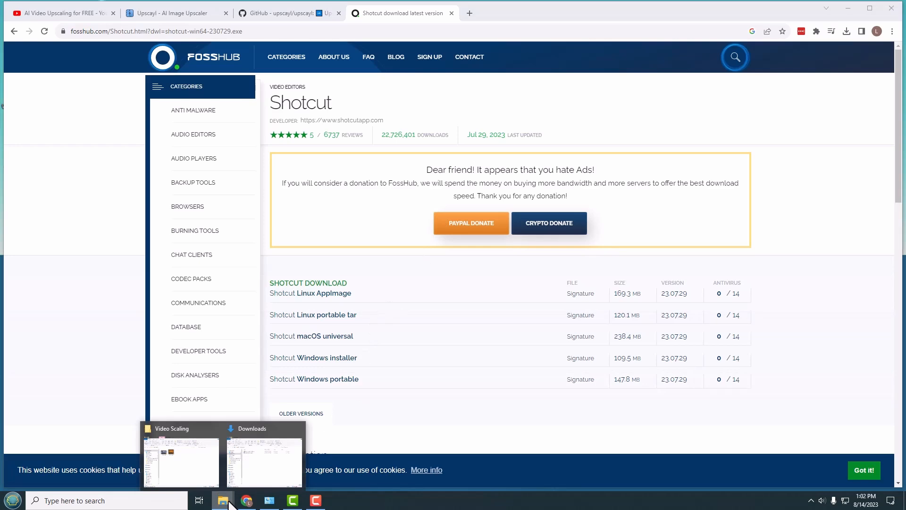
pyautogui.click(258, 472)
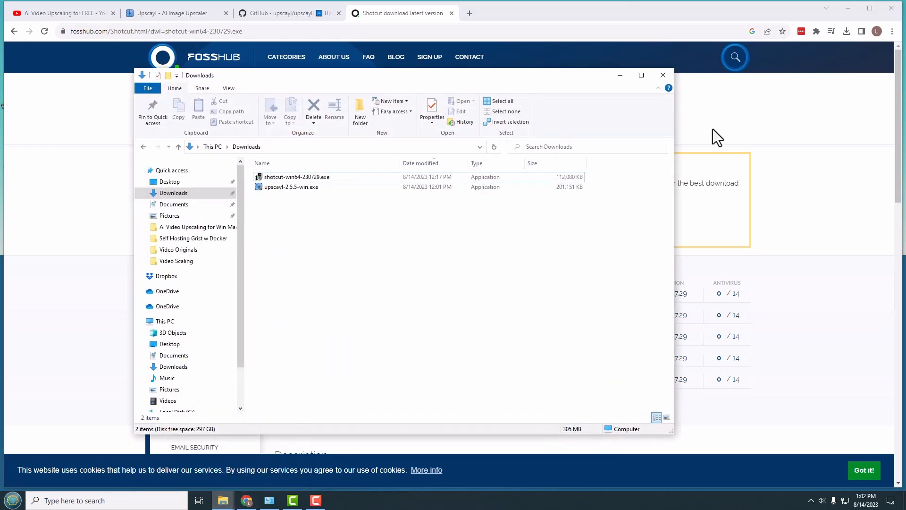
pyautogui.click(846, 9)
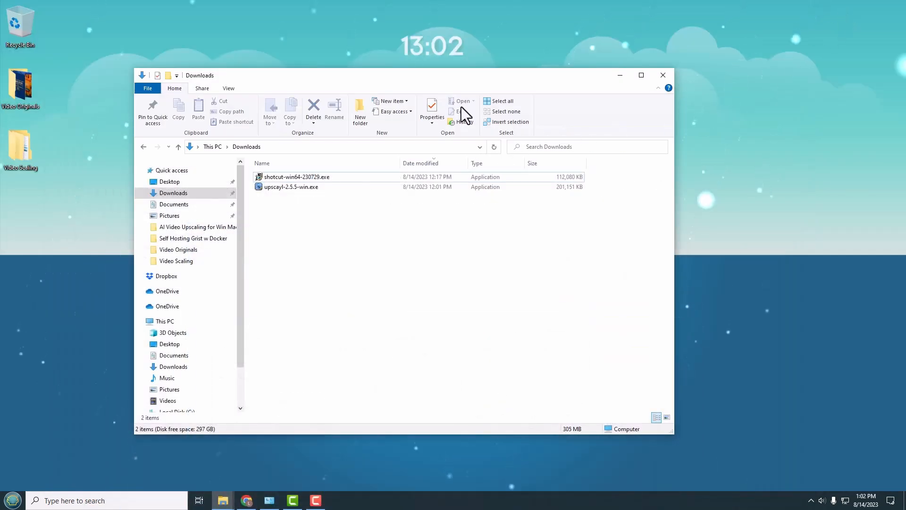
pyautogui.click(308, 178)
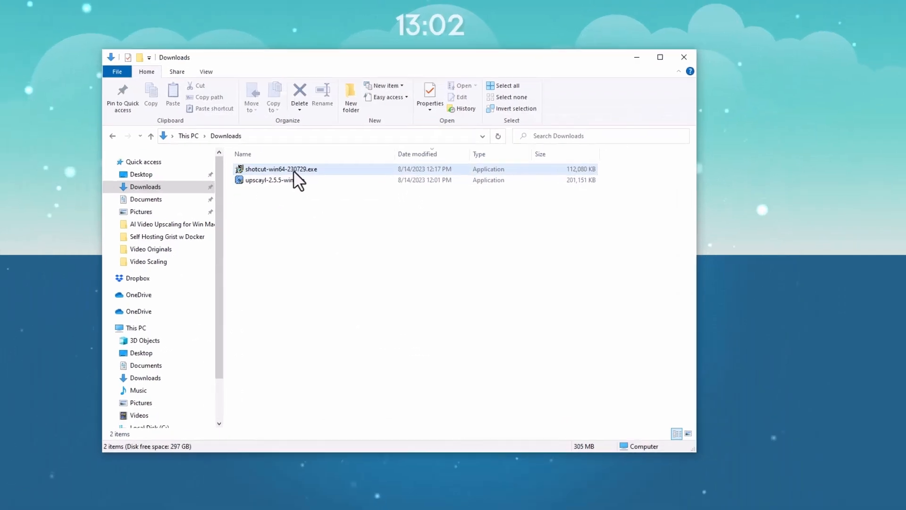
pyautogui.doubleClick(301, 170)
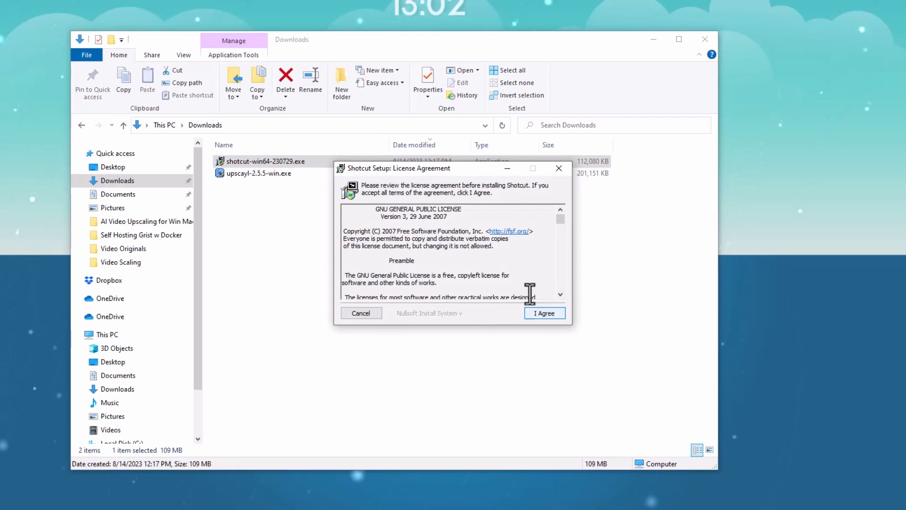
# Step: Accept the license and install Shotcut to C:\Program Files\Shotcut with a desktop shortcut, closing the setup
pyautogui.click(556, 314)
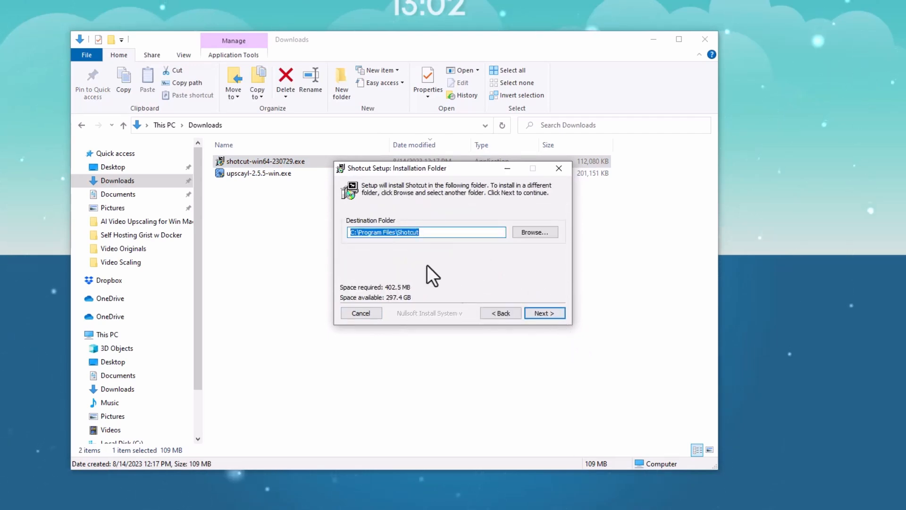
pyautogui.click(551, 313)
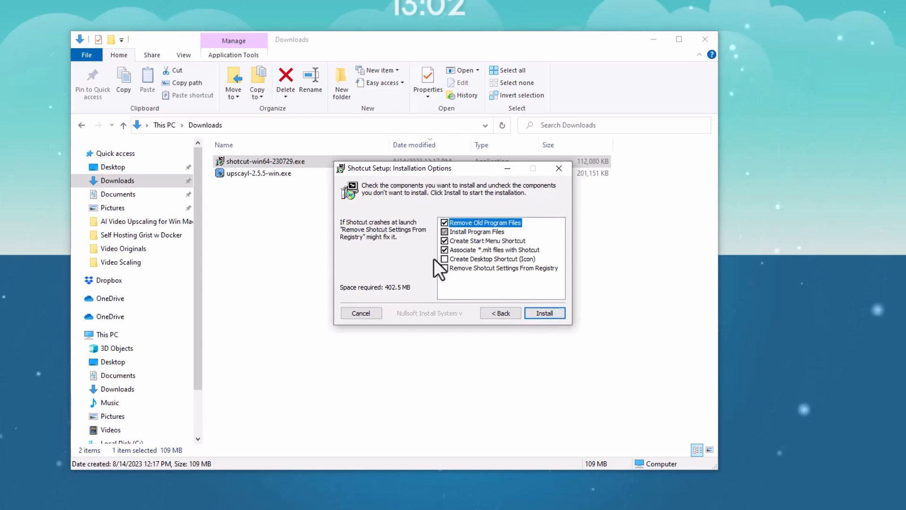
pyautogui.click(460, 259)
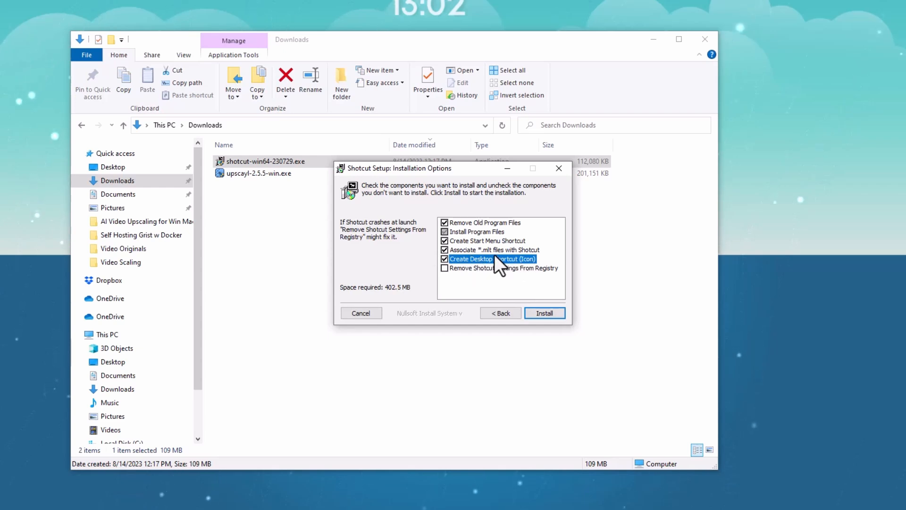
pyautogui.click(550, 312)
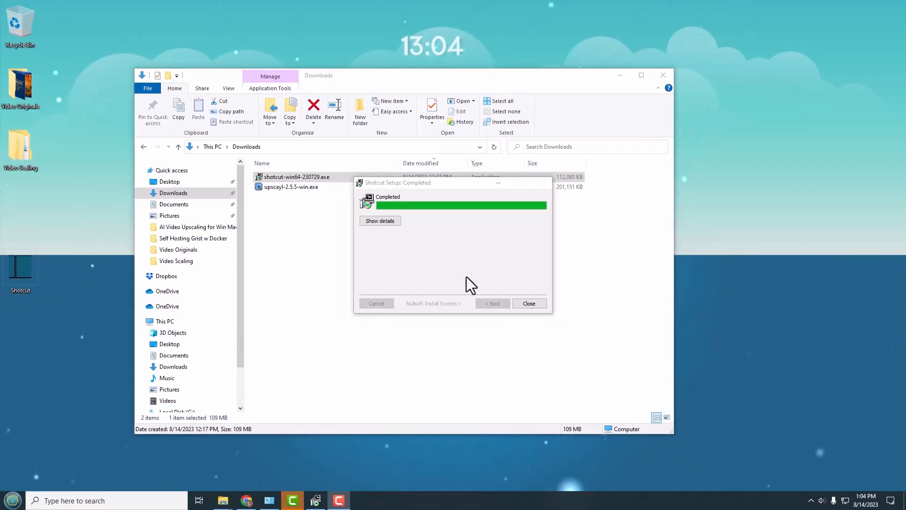
pyautogui.click(537, 302)
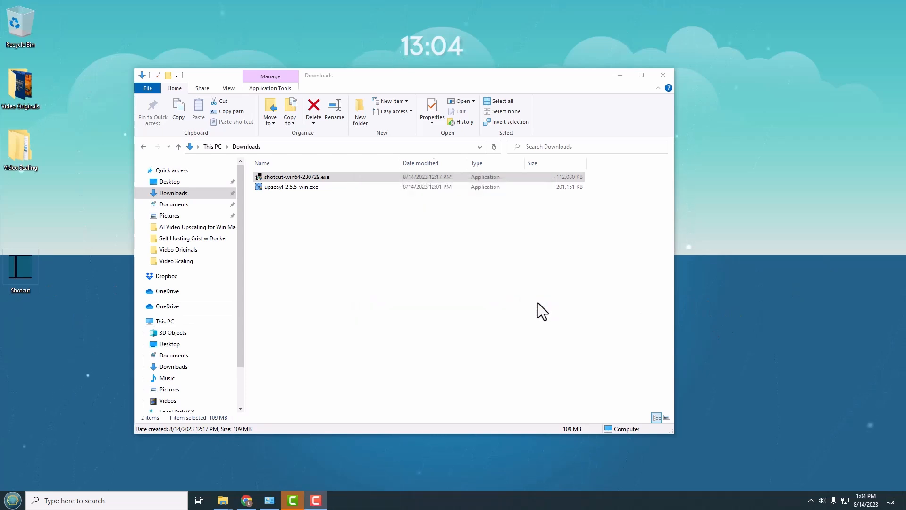
# Step: Install Upscayl from upscayl-2.5.5-win.exe to C:\Program Files\Upscayl, finishing the setup without running the program
pyautogui.doubleClick(297, 190)
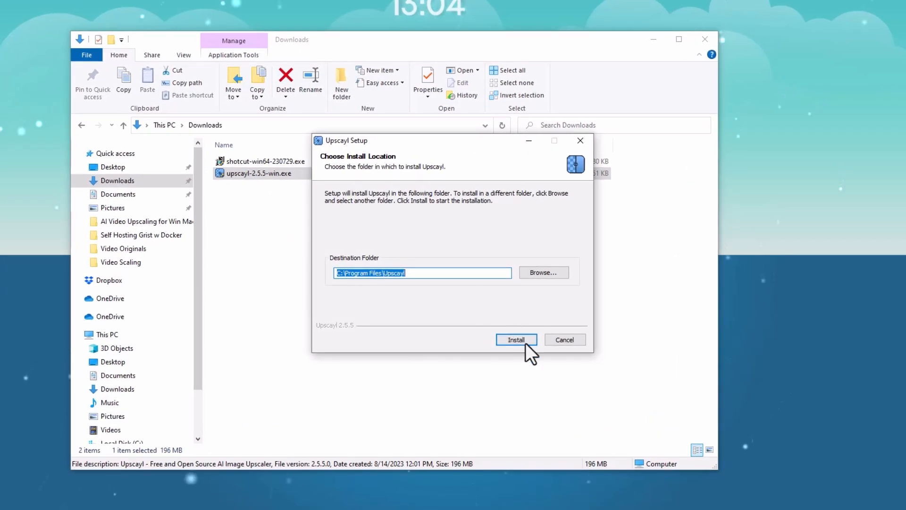
pyautogui.click(527, 341)
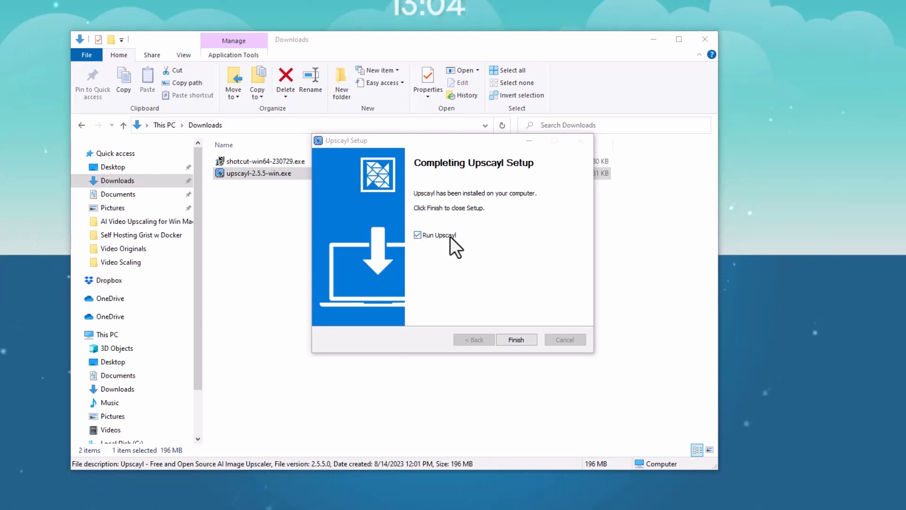
pyautogui.click(420, 236)
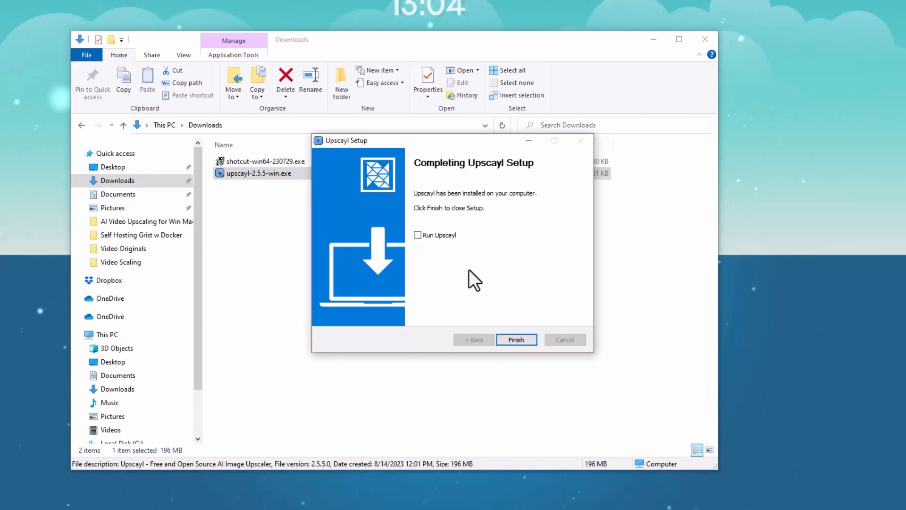
pyautogui.click(524, 340)
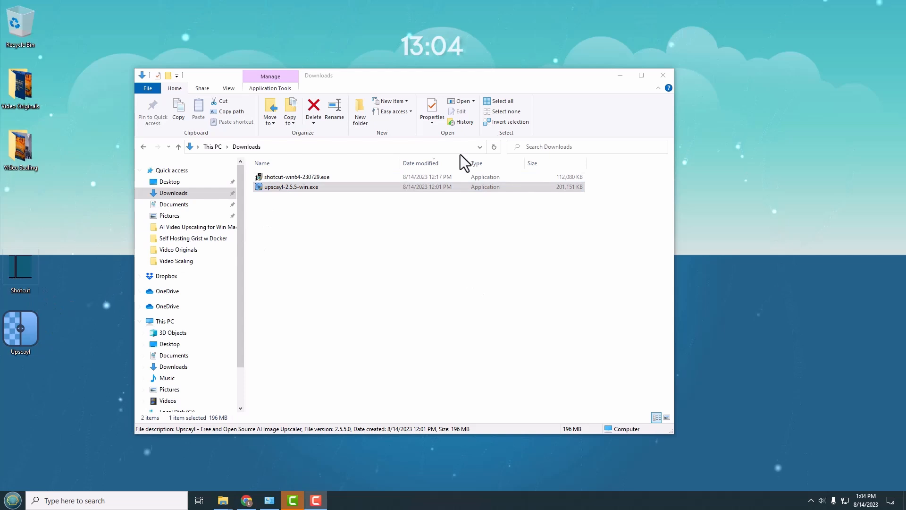
# Step: Minimize the Downloads window and open the Video Scaling folder from the desktop
pyautogui.click(621, 78)
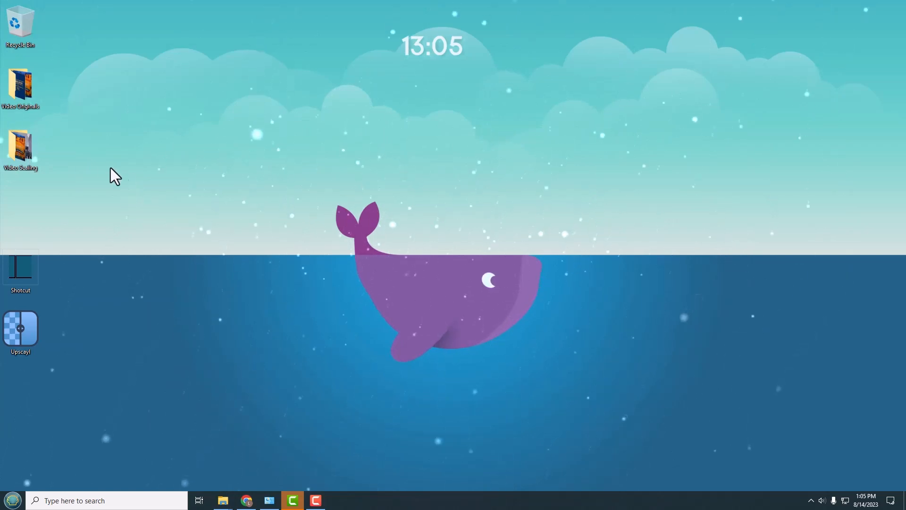
pyautogui.doubleClick(27, 154)
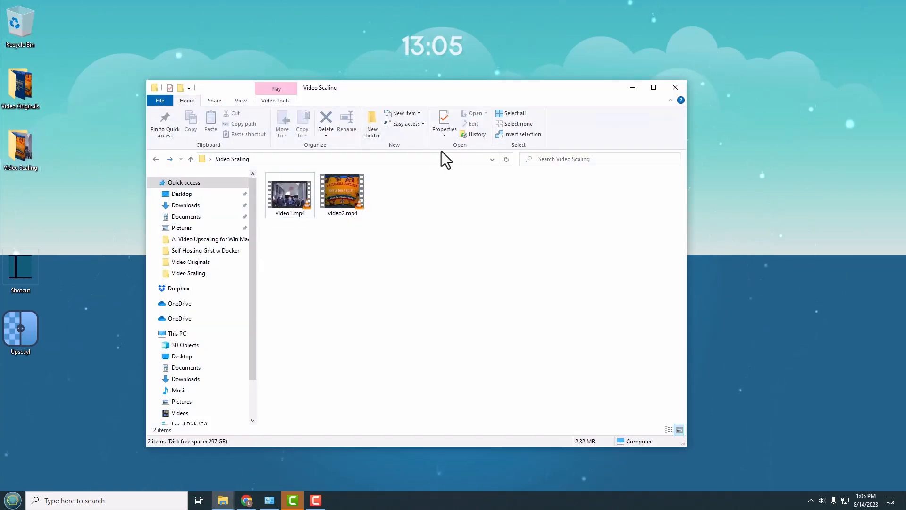
pyautogui.moveTo(426, 88); pyautogui.dragTo(423, 63)
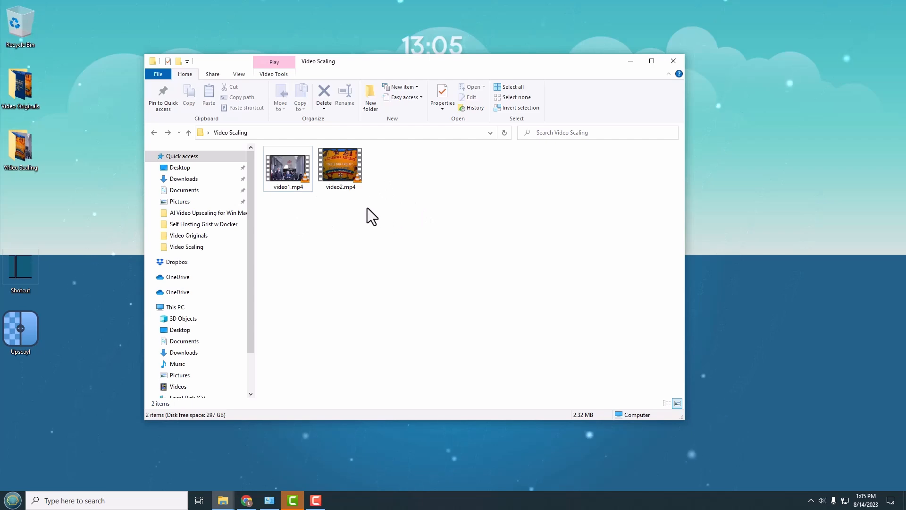
# Step: Play video1.mp4 in VLC media player to preview it, and close the player
pyautogui.doubleClick(289, 177)
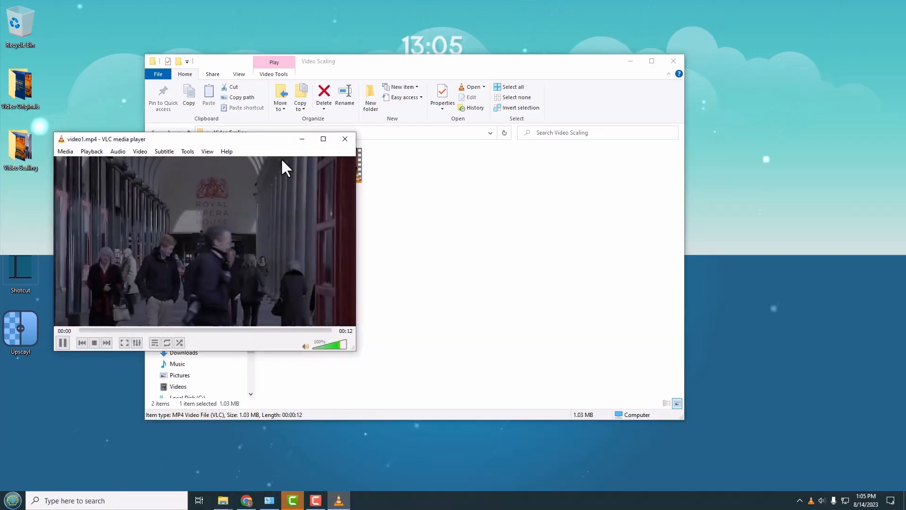
pyautogui.moveTo(267, 138); pyautogui.dragTo(279, 125)
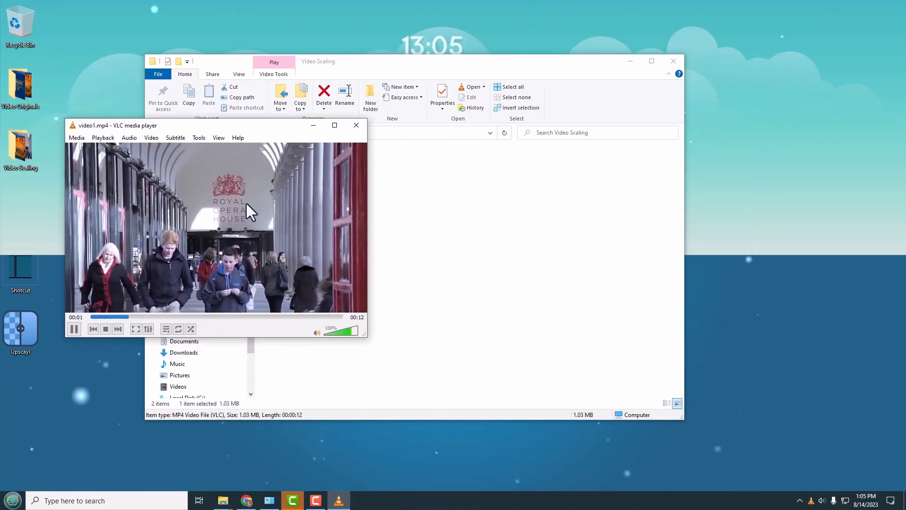
pyautogui.click(356, 127)
# Step: Check the frame size and frame rate of video1.mp4 in its file properties, and close them without changes
pyautogui.rightClick(294, 177)
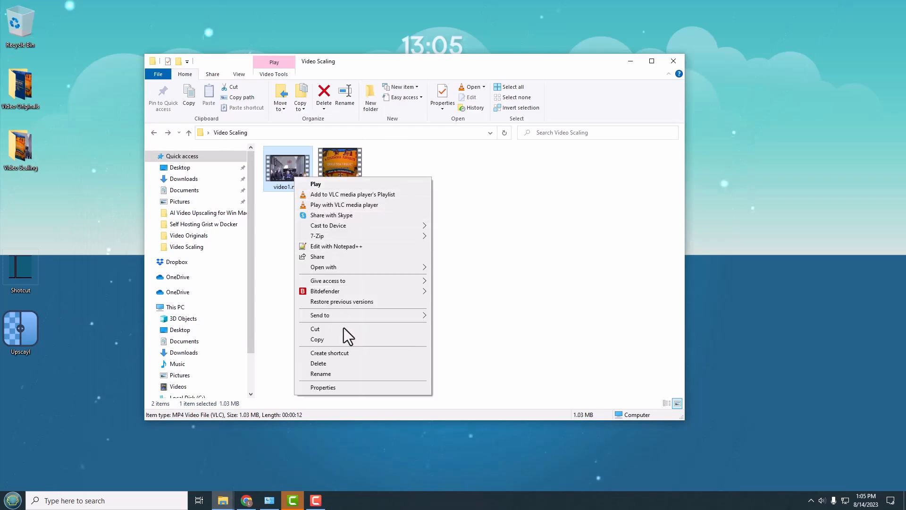
pyautogui.click(333, 386)
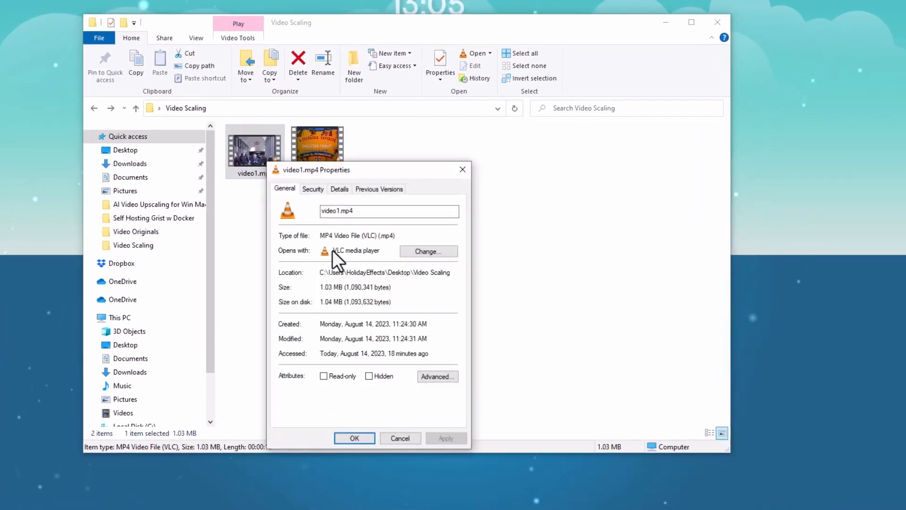
pyautogui.click(339, 189)
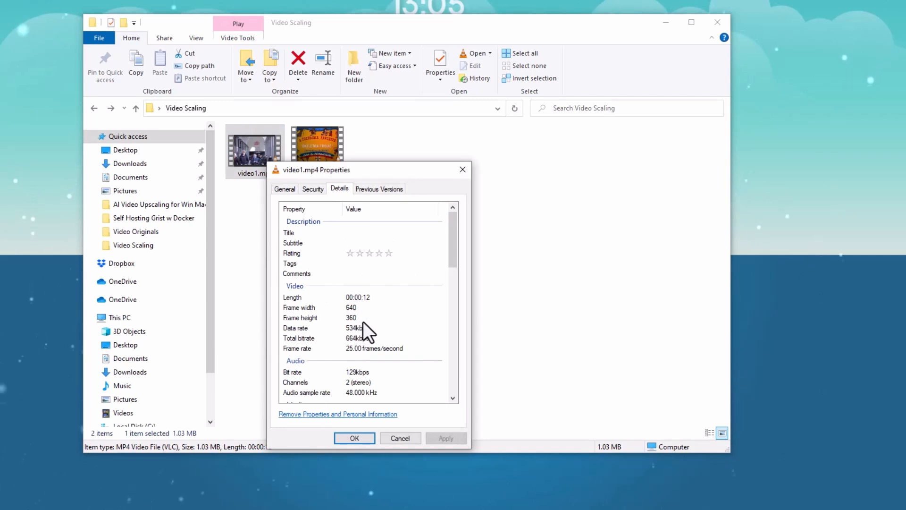
pyautogui.click(401, 437)
# Step: Play video2.mp4 in VLC media player, skip ahead to about 21 seconds, and close the player
pyautogui.moveTo(330, 156)
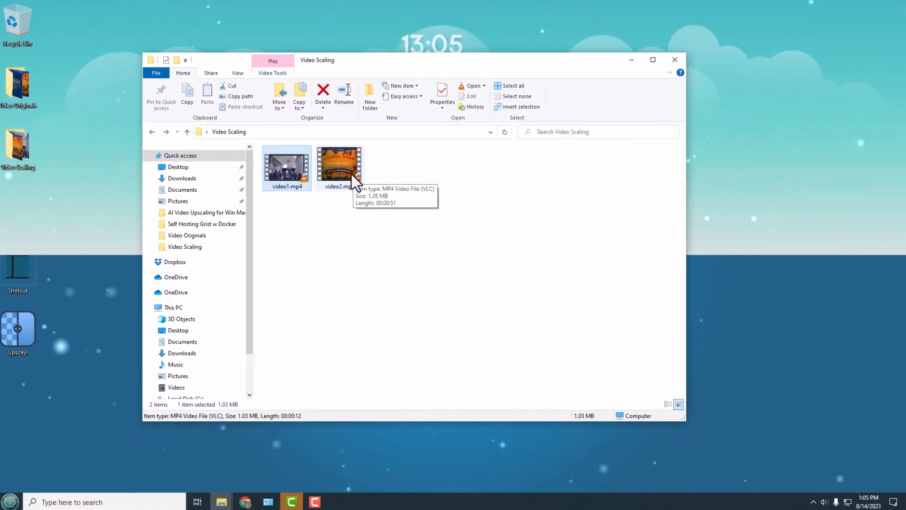
pyautogui.doubleClick(350, 173)
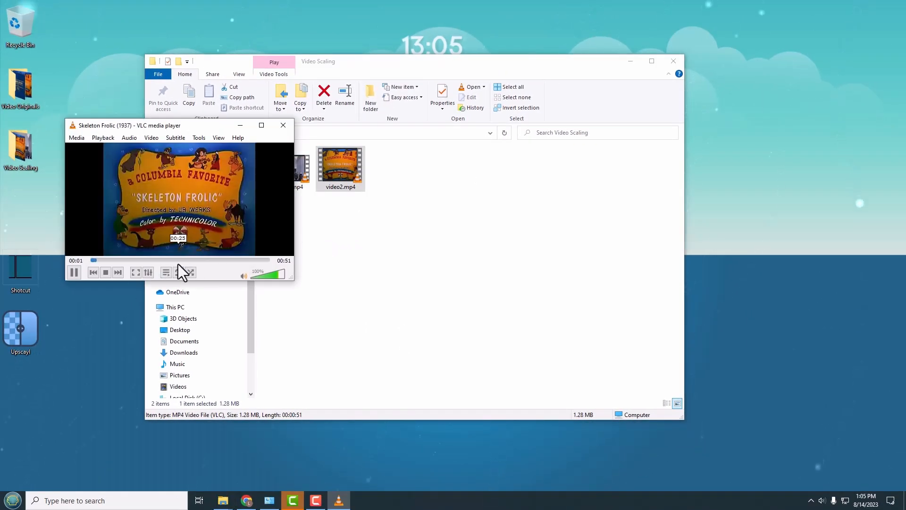
pyautogui.click(161, 259)
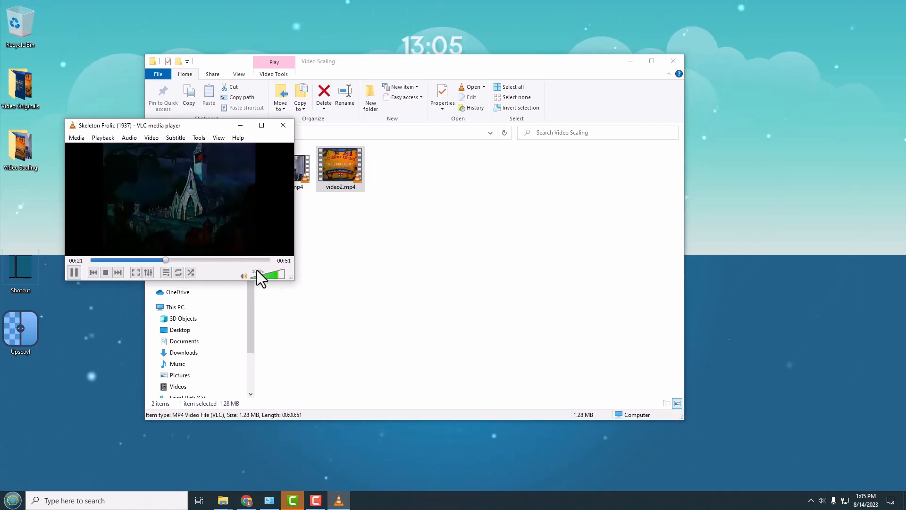
pyautogui.click(283, 126)
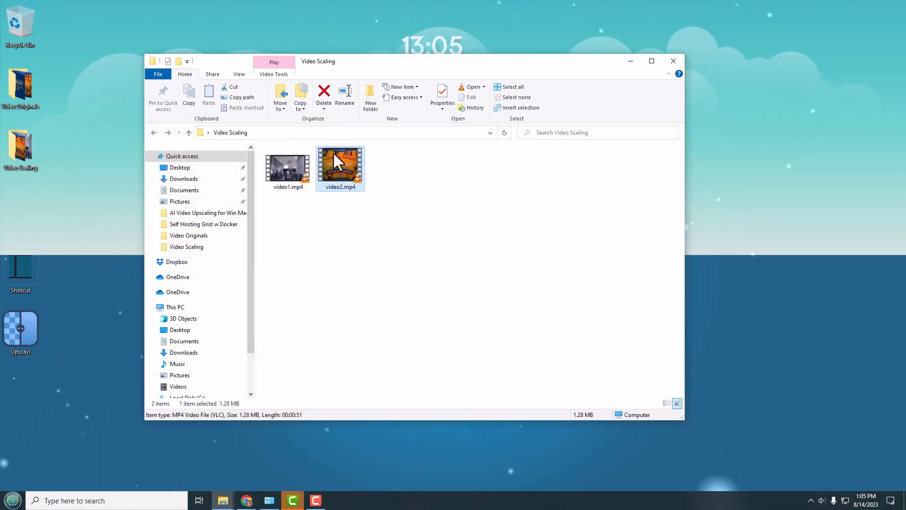
# Step: Check the frame size and frame rate of video2.mp4 in its file properties, and close them without changes
pyautogui.rightClick(344, 188)
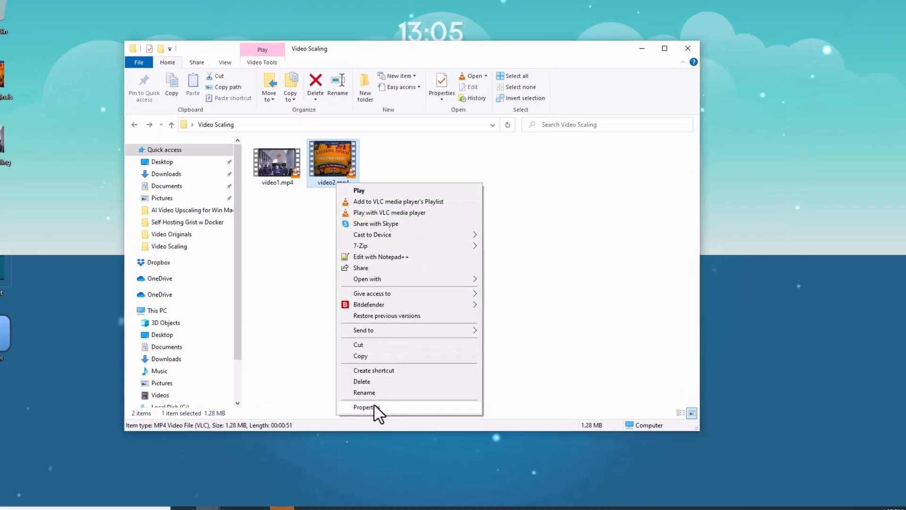
pyautogui.click(368, 406)
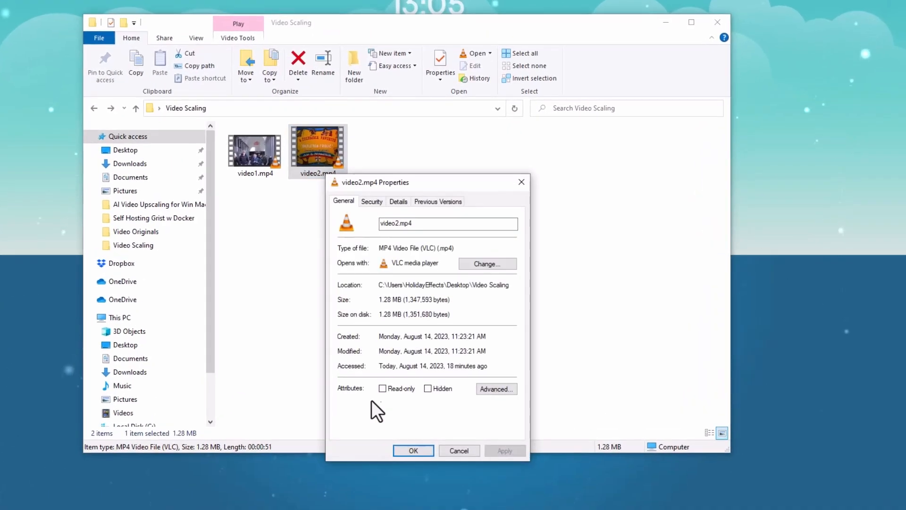
pyautogui.click(398, 201)
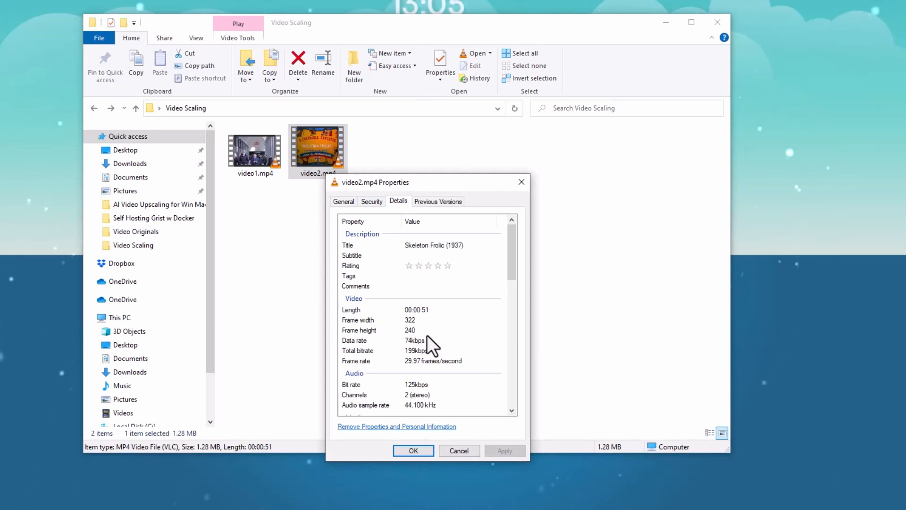
pyautogui.click(465, 449)
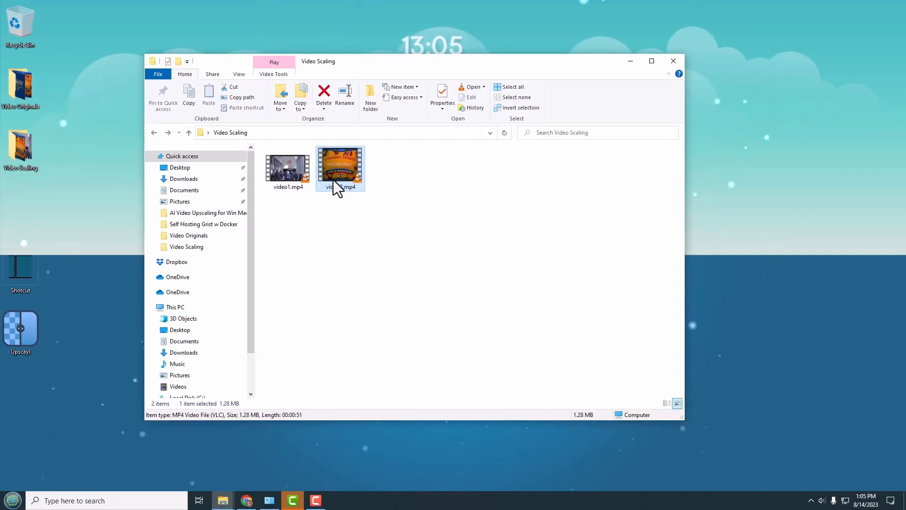
# Step: Create a new folder named frames inside the Video Scaling folder
pyautogui.moveTo(281, 185)
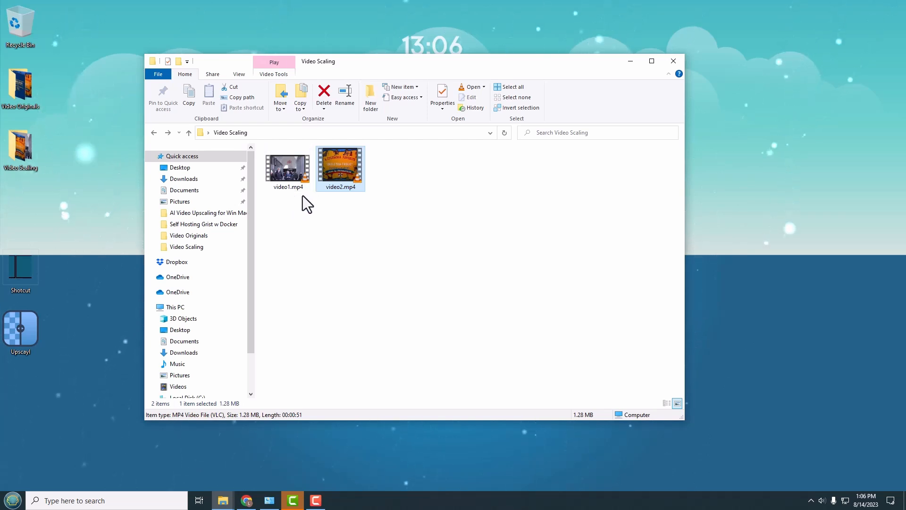
pyautogui.rightClick(296, 226)
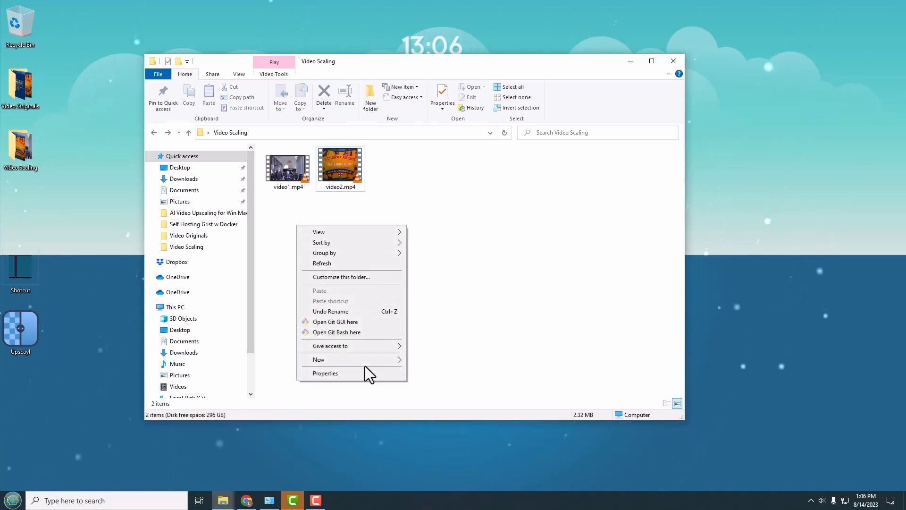
pyautogui.moveTo(375, 364)
pyautogui.click(432, 359)
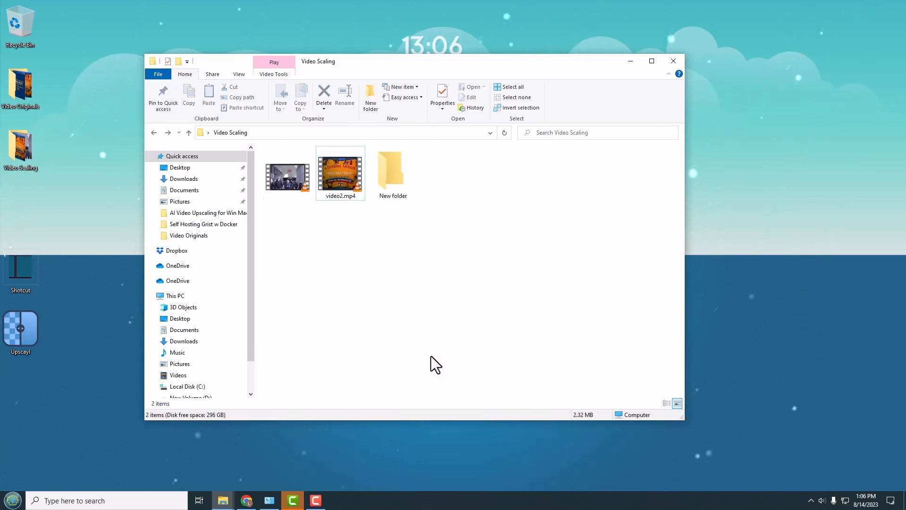
pyautogui.write('frames')
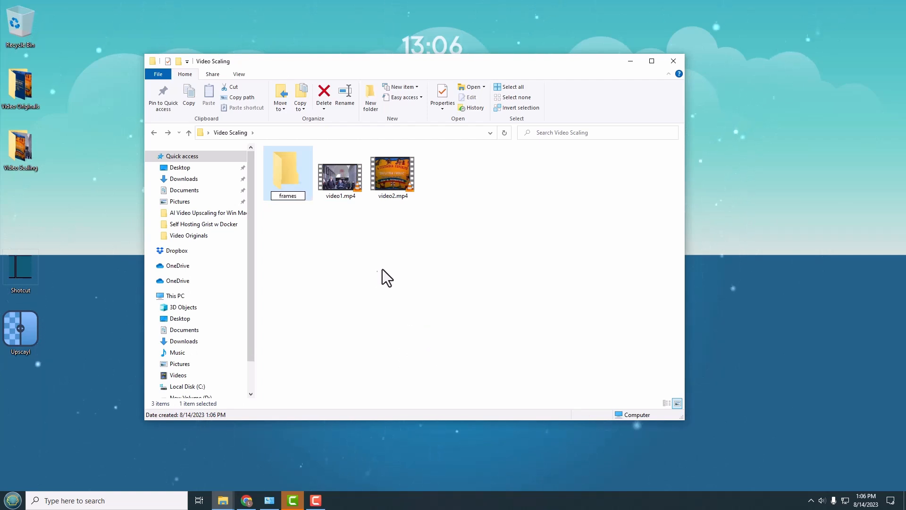
pyautogui.click(355, 253)
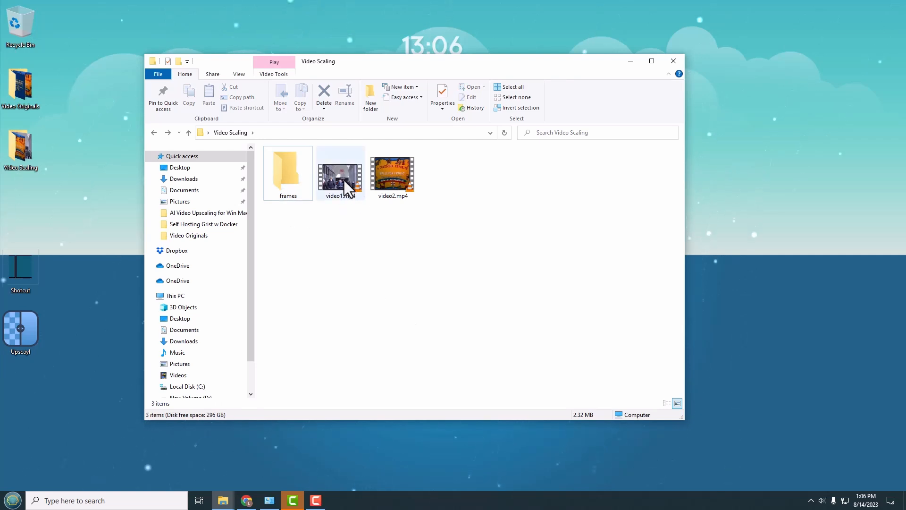
# Step: Create a second folder named scaled inside the Video Scaling folder
pyautogui.rightClick(299, 241)
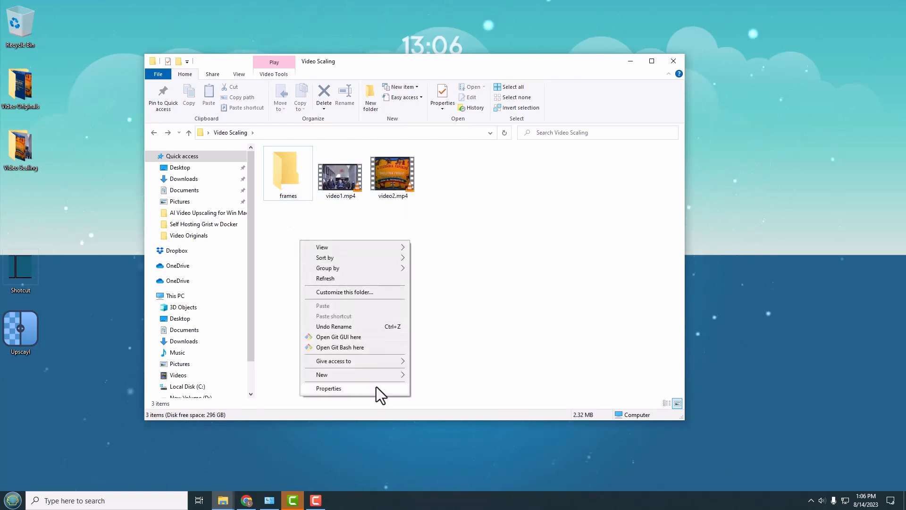
pyautogui.moveTo(383, 375)
pyautogui.click(447, 242)
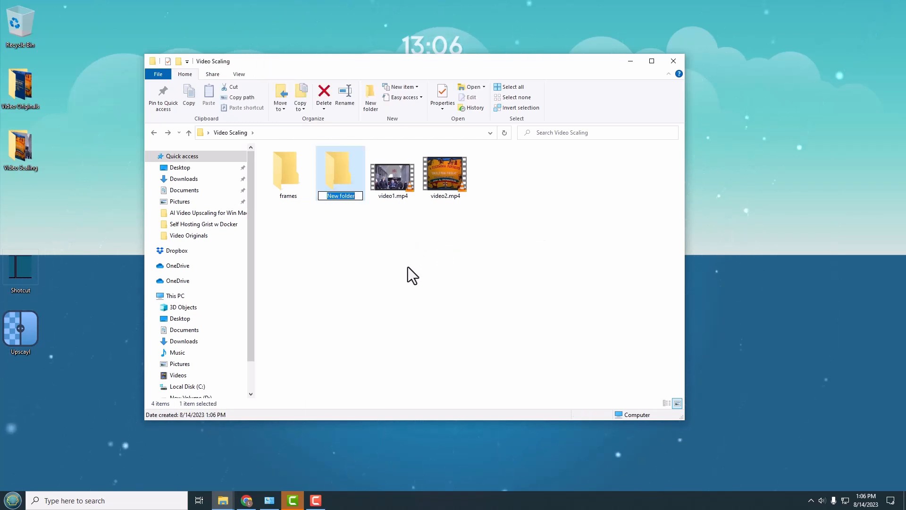
pyautogui.write('scxal')
pyautogui.press('BackSpace')
pyautogui.press('BackSpace')
pyautogui.press('BackSpace')
pyautogui.write('aled')
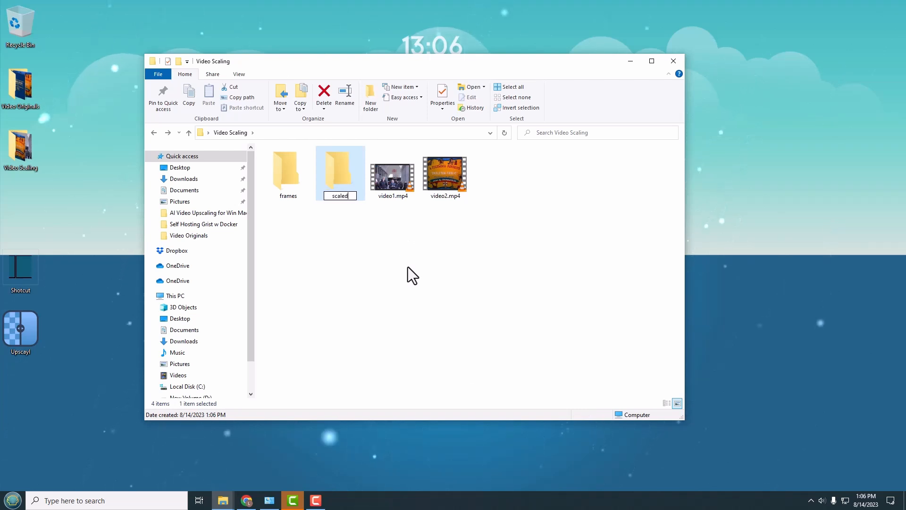
pyautogui.press('Return')
pyautogui.click(361, 262)
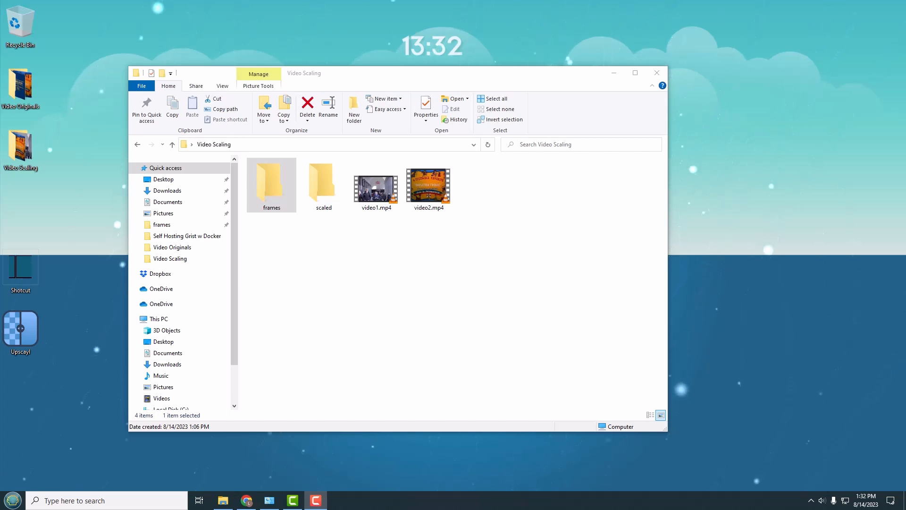
# Step: Launch Shotcut from the desktop and start a new project named test7 with the video mode set to Automatic
pyautogui.doubleClick(13, 274)
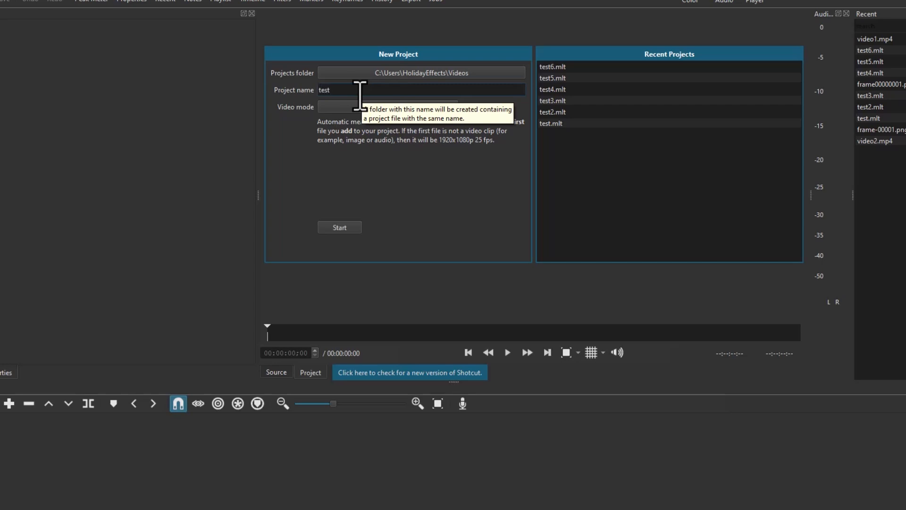
pyautogui.write('7')
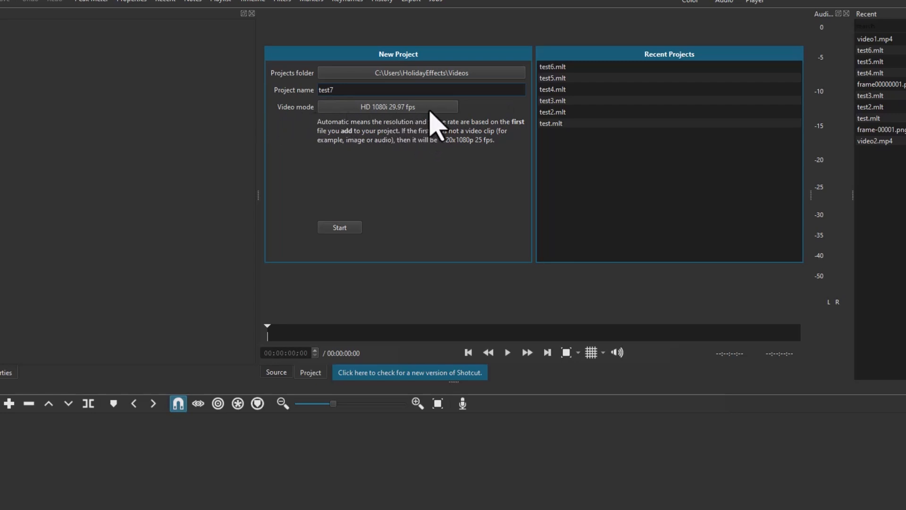
pyautogui.click(408, 108)
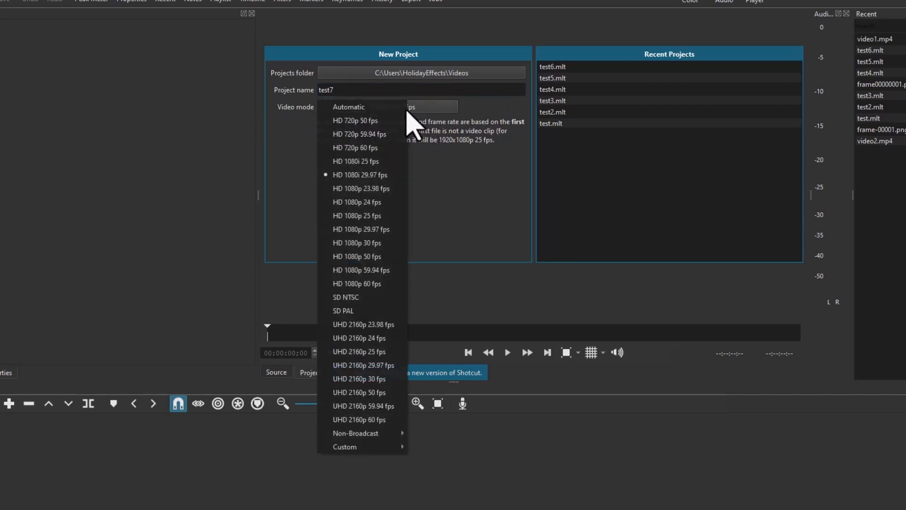
pyautogui.click(348, 107)
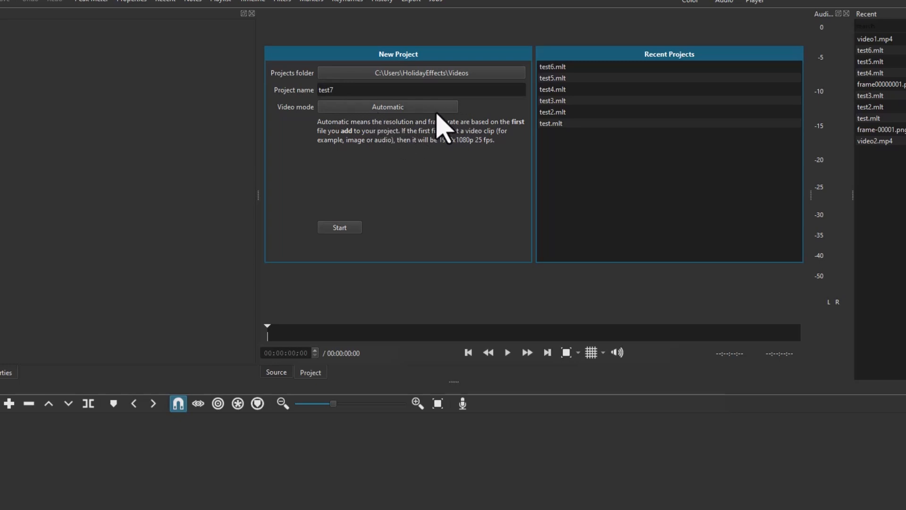
pyautogui.click(340, 228)
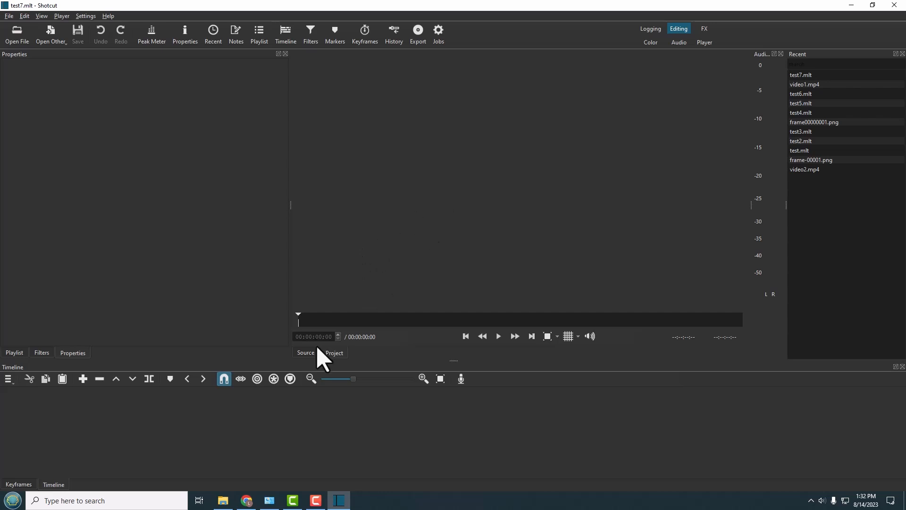
# Step: Add video1.mp4 from the Video Scaling folder to the Shotcut timeline as a clip on a new video track
pyautogui.click(223, 501)
pyautogui.moveTo(417, 72); pyautogui.dragTo(623, 90)
pyautogui.click(587, 215)
pyautogui.moveTo(587, 213); pyautogui.dragTo(117, 451)
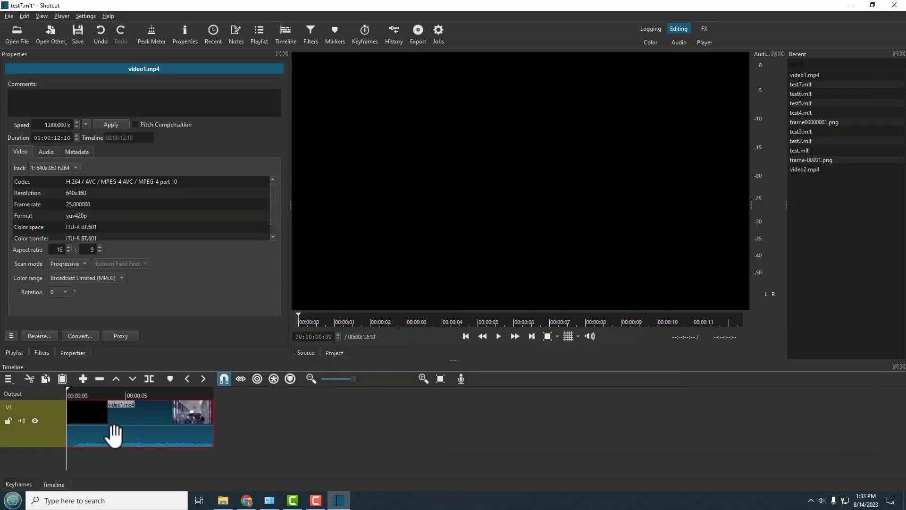
# Step: Preview about two seconds of the timeline clip, and look up its frame rate in the clip properties
pyautogui.click(498, 336)
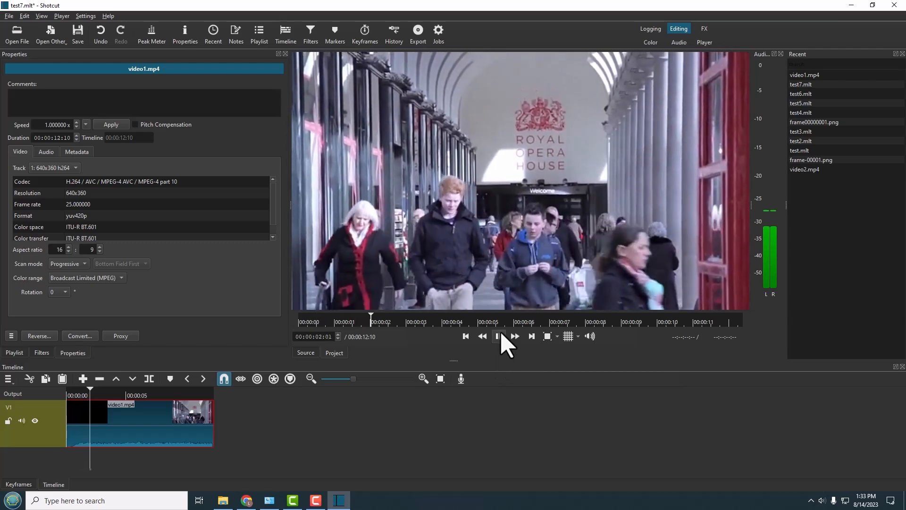
pyautogui.click(499, 339)
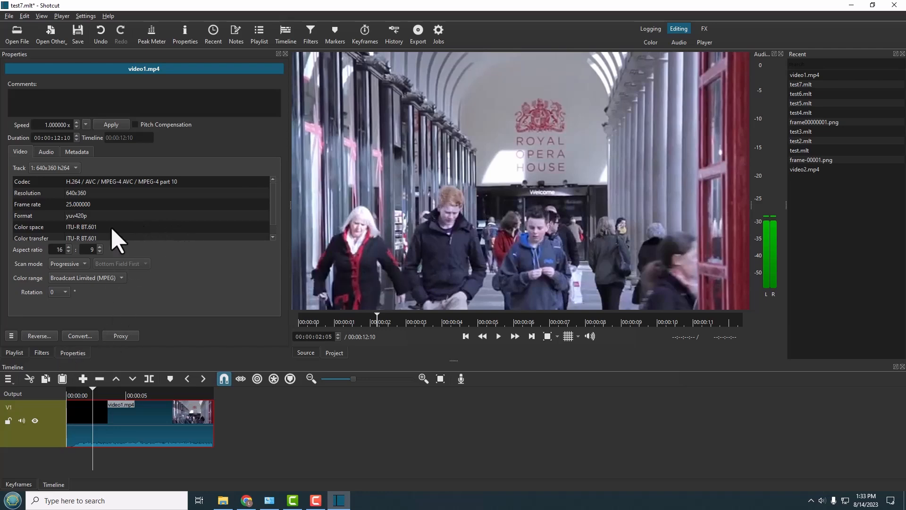
pyautogui.click(35, 354)
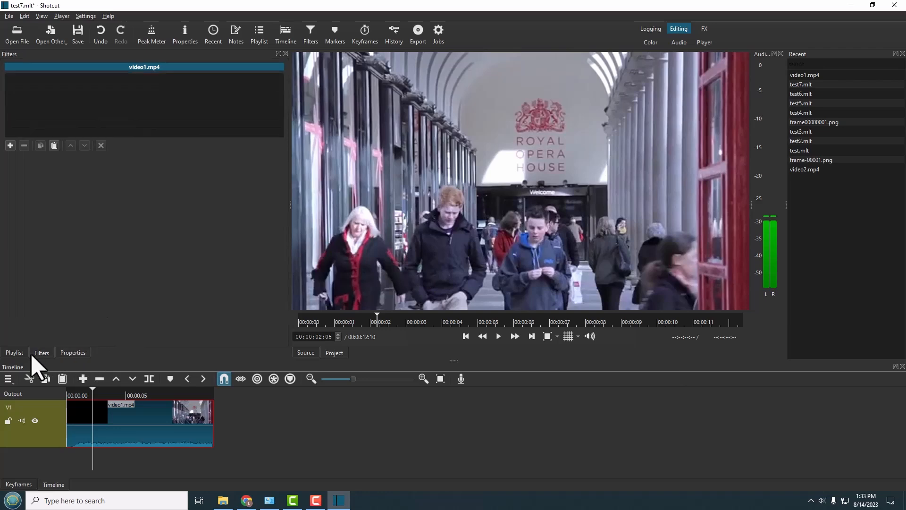
pyautogui.click(14, 354)
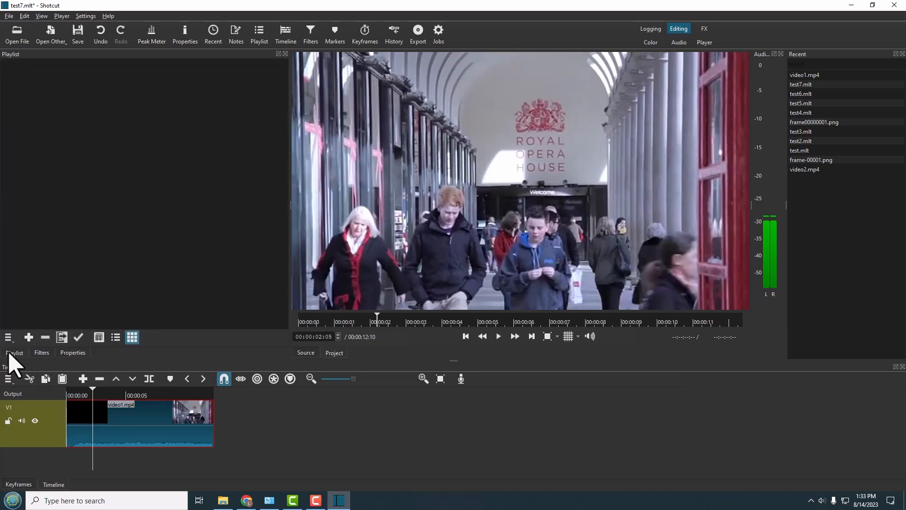
pyautogui.click(79, 356)
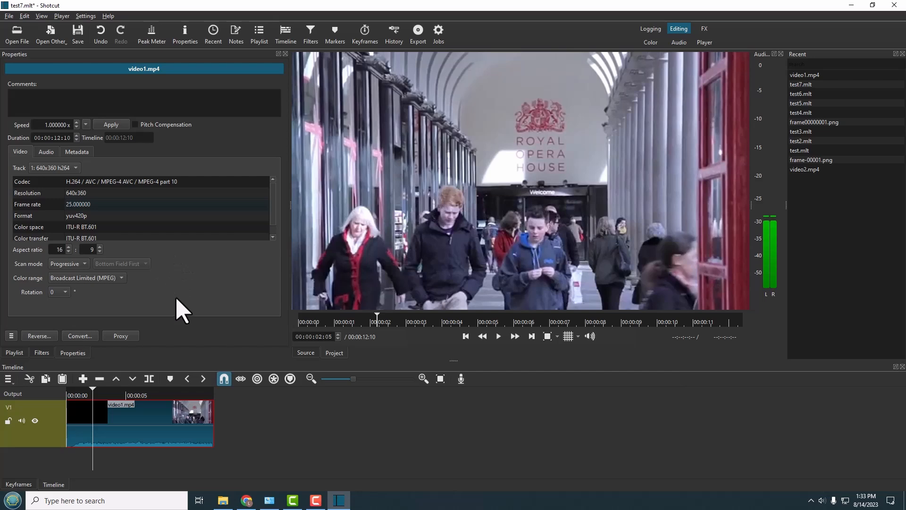
# Step: Open Notepad, note the clip's frame rate of 25 in a blank document, and minimize it to return to Shotcut
pyautogui.click(129, 500)
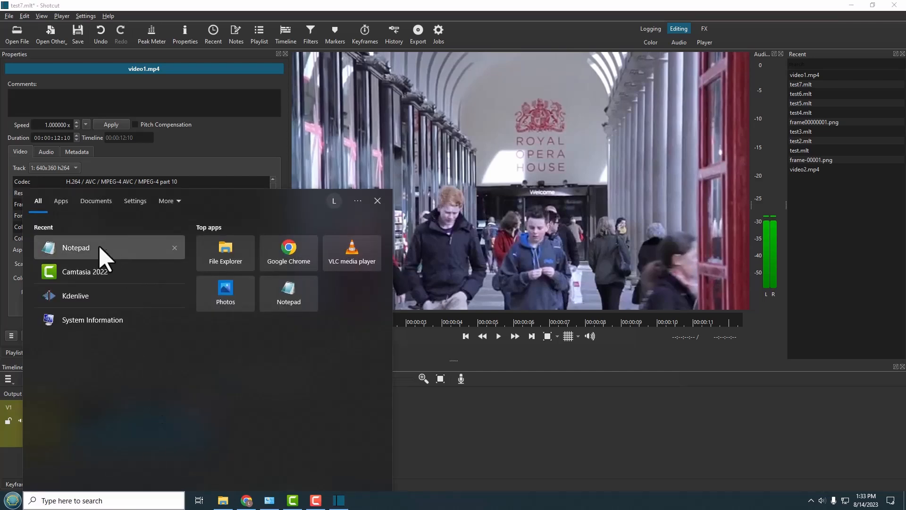
pyautogui.click(101, 254)
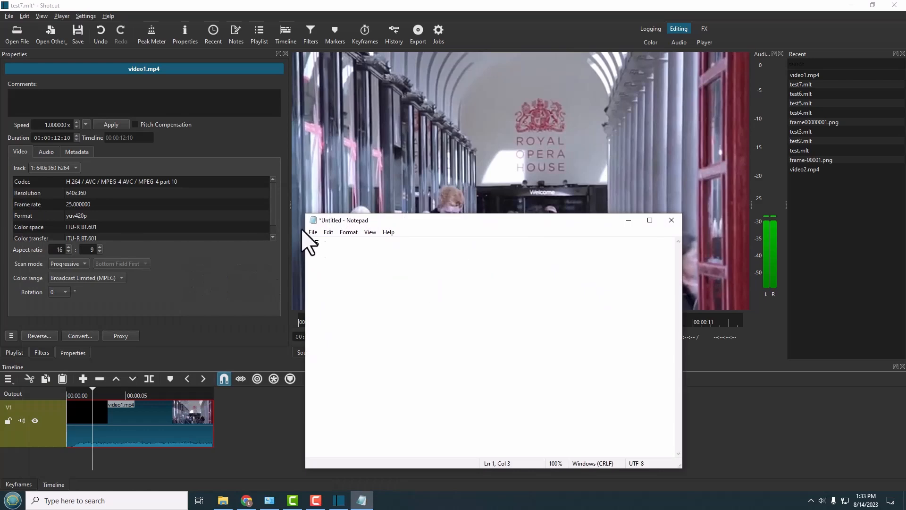
pyautogui.click(629, 221)
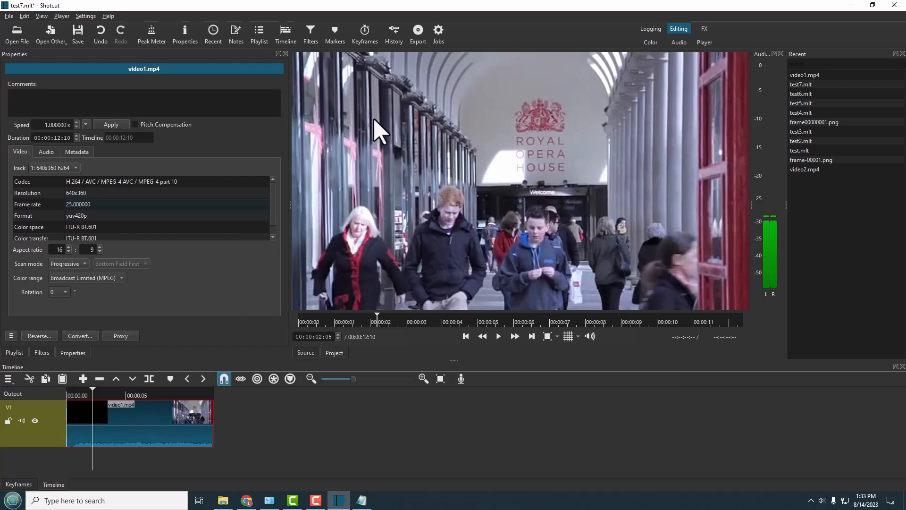
# Step: Open the export settings and choose the PNG preset from the stills group
pyautogui.click(418, 34)
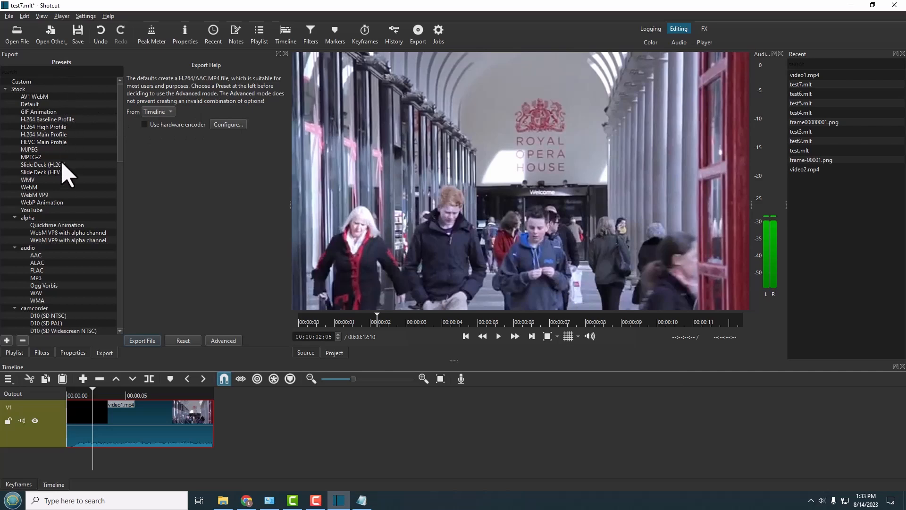
pyautogui.click(5, 89)
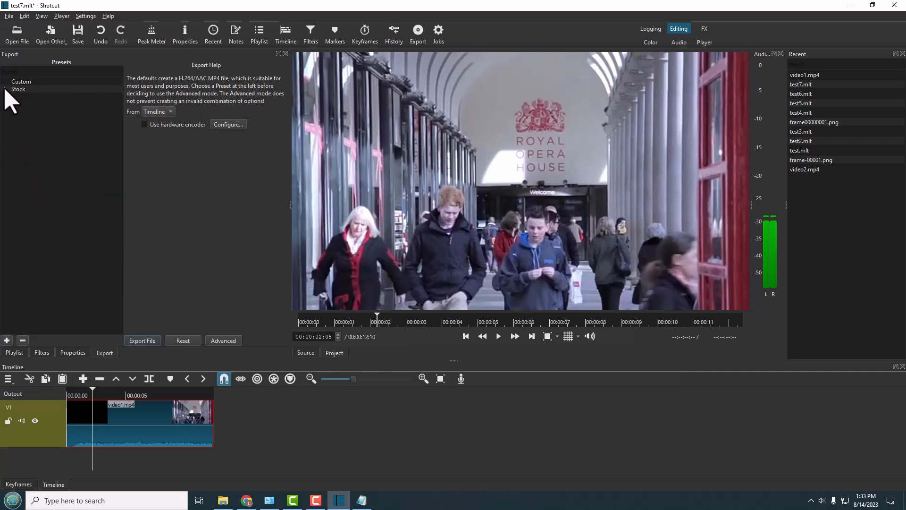
pyautogui.click(5, 90)
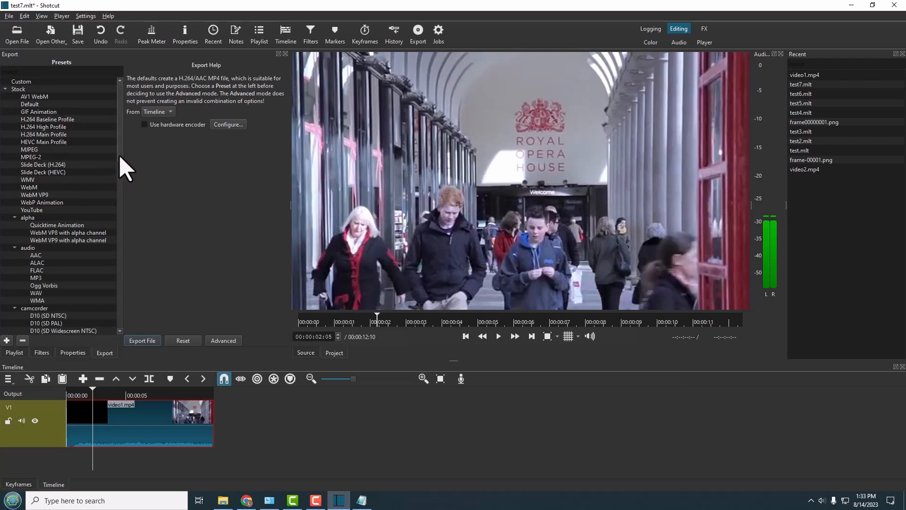
pyautogui.moveTo(119, 152); pyautogui.dragTo(113, 325)
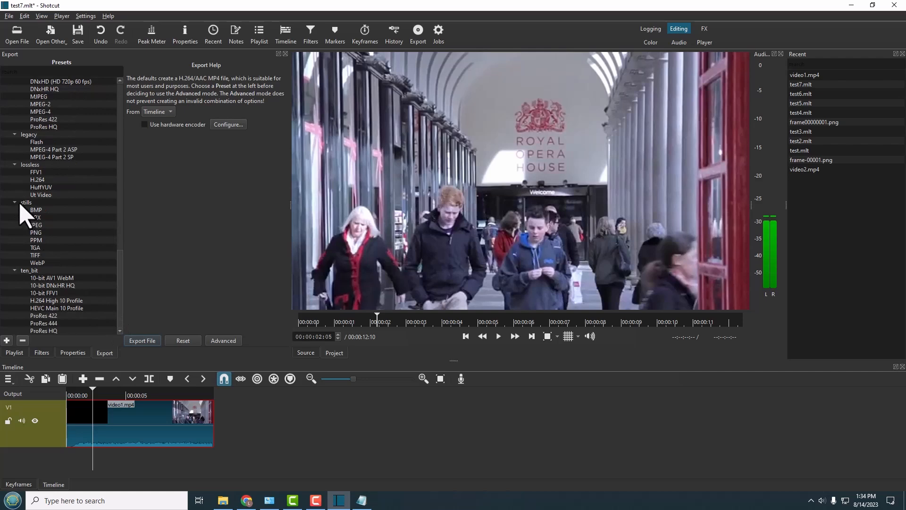
pyautogui.click(43, 234)
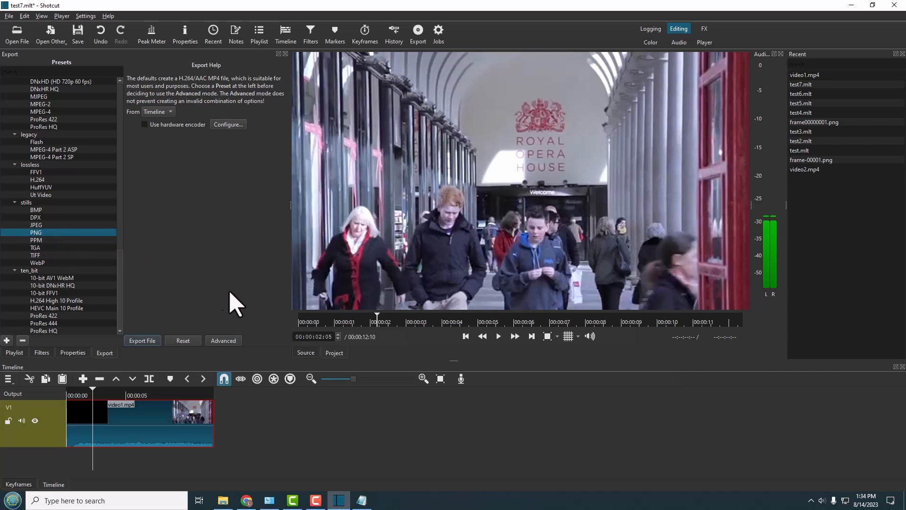
# Step: Export the timeline as a PNG sequence named frame into the frames folder inside Video Scaling
pyautogui.click(142, 340)
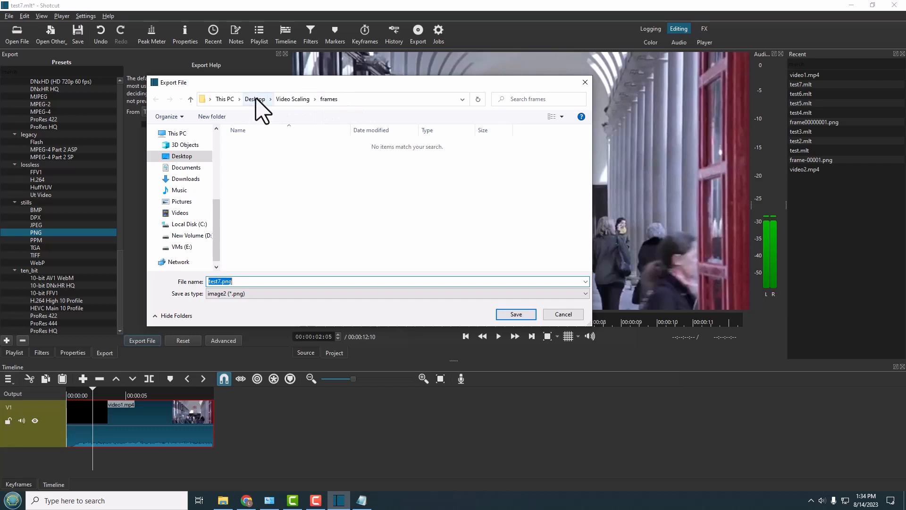
pyautogui.click(189, 157)
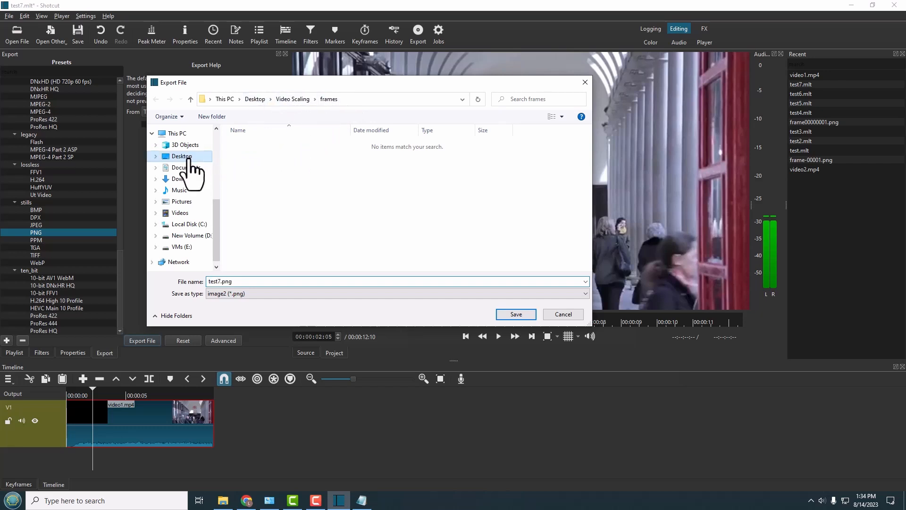
pyautogui.doubleClick(359, 171)
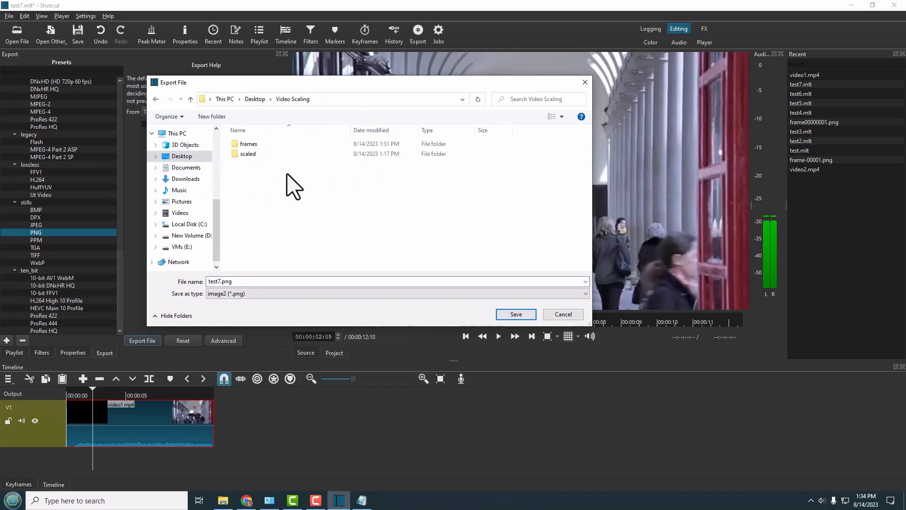
pyautogui.click(251, 145)
pyautogui.doubleClick(252, 144)
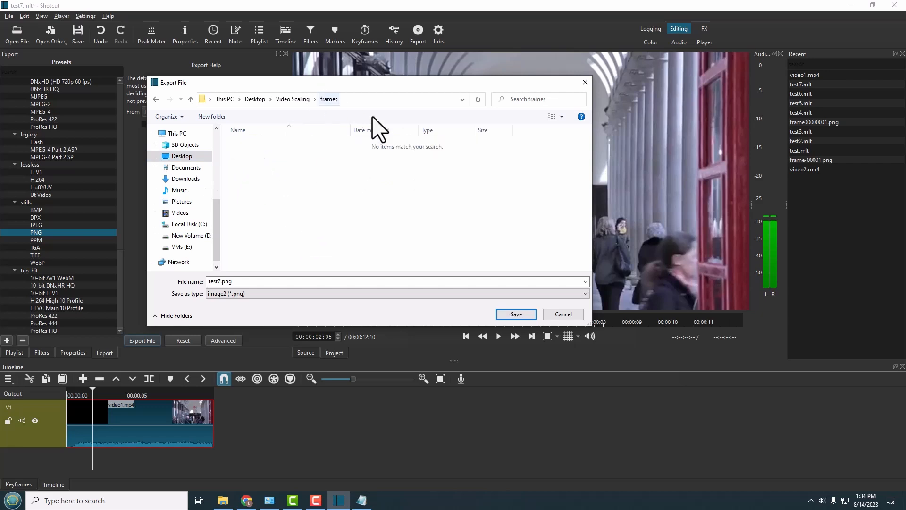
pyautogui.click(232, 282)
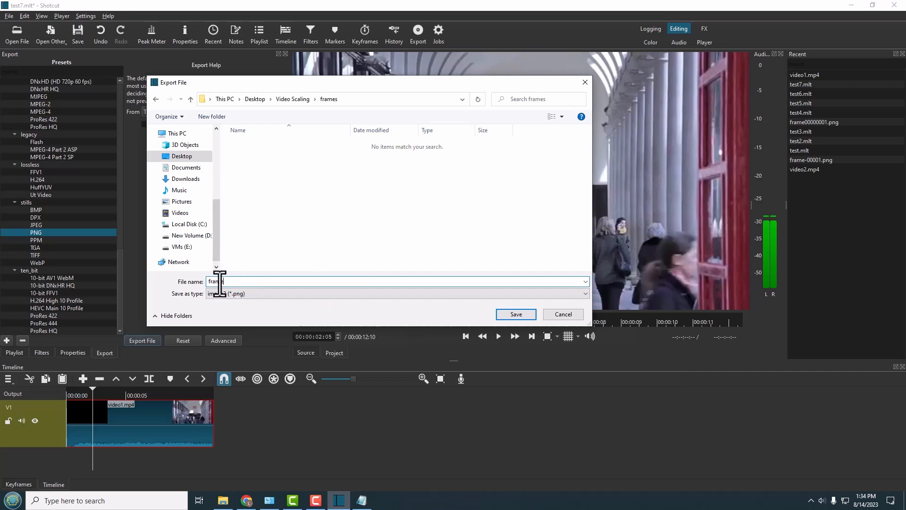
pyautogui.click(516, 314)
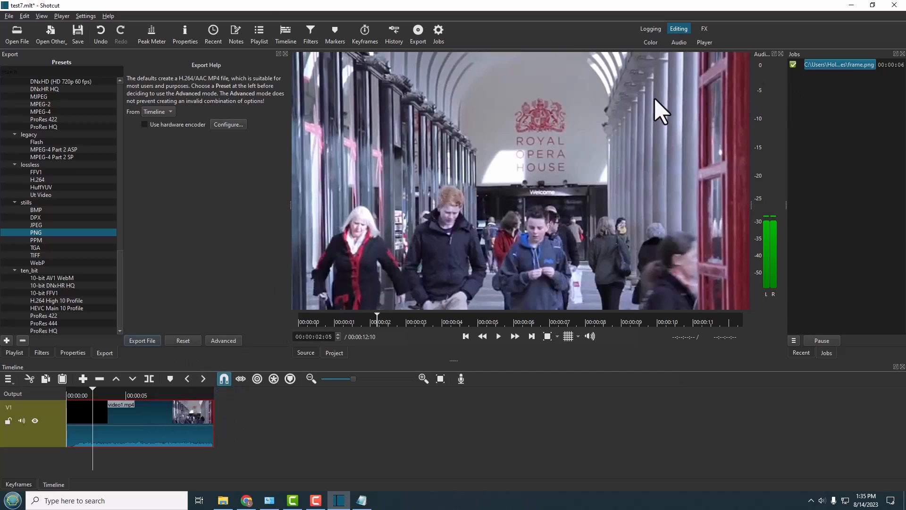
# Step: Close Shotcut without saving the project changes, and move the Video Scaling folder window toward the middle of the desktop
pyautogui.click(893, 5)
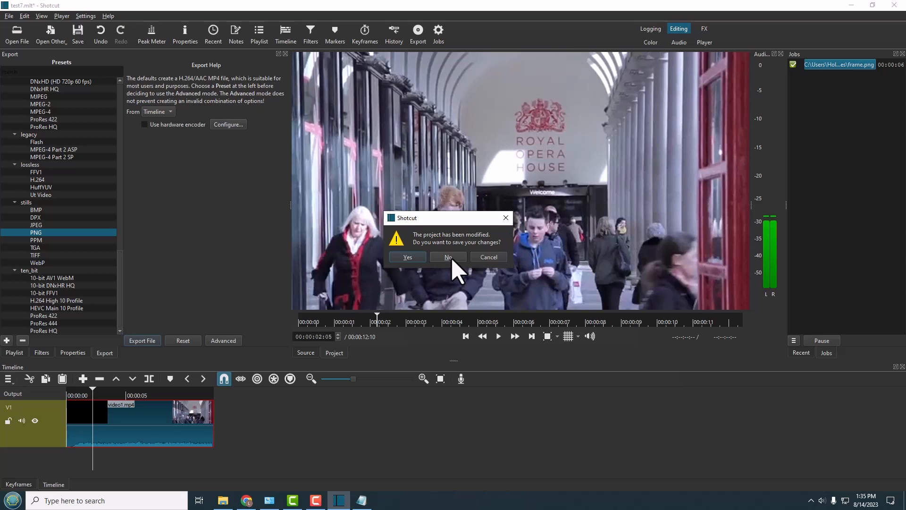
pyautogui.click(449, 257)
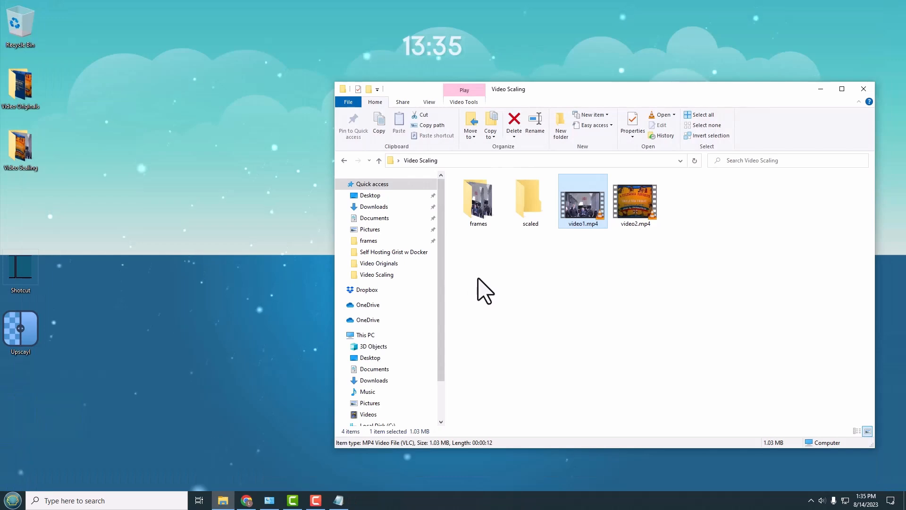
pyautogui.moveTo(569, 92); pyautogui.dragTo(411, 75)
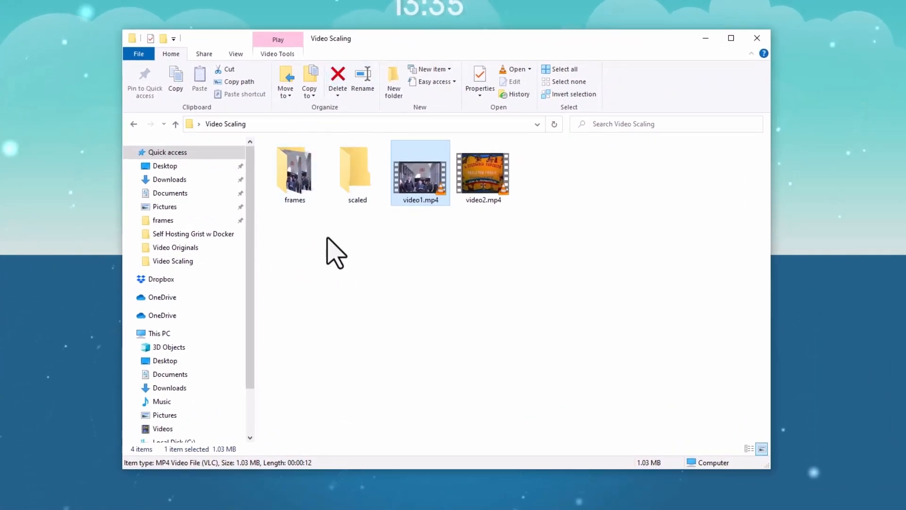
# Step: Look through the exported images in the frames folder, check the last frame's dimensions in its file properties, and return to Video Scaling
pyautogui.doubleClick(301, 191)
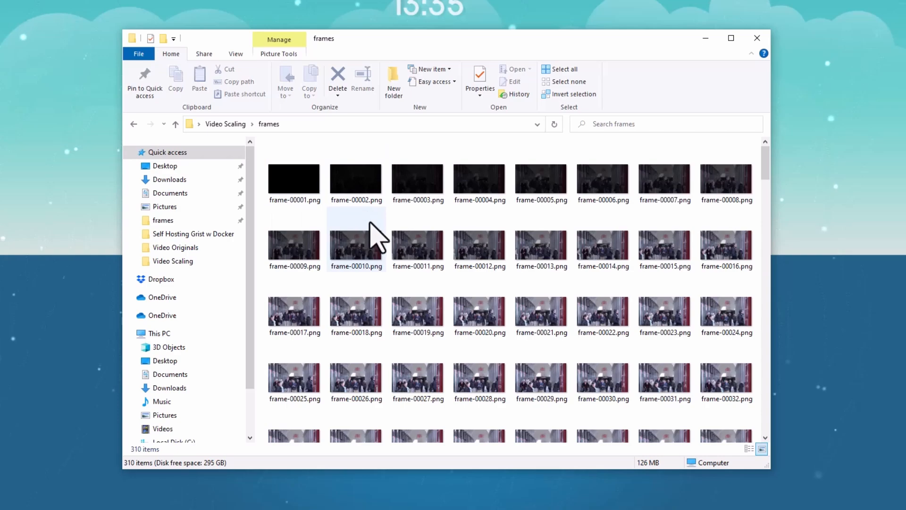
pyautogui.moveTo(766, 172); pyautogui.dragTo(725, 494)
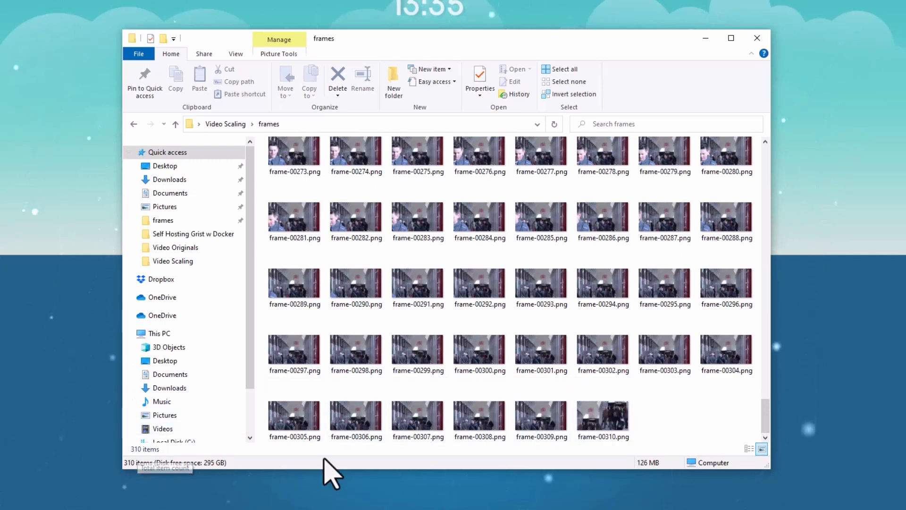
pyautogui.rightClick(602, 421)
pyautogui.click(661, 409)
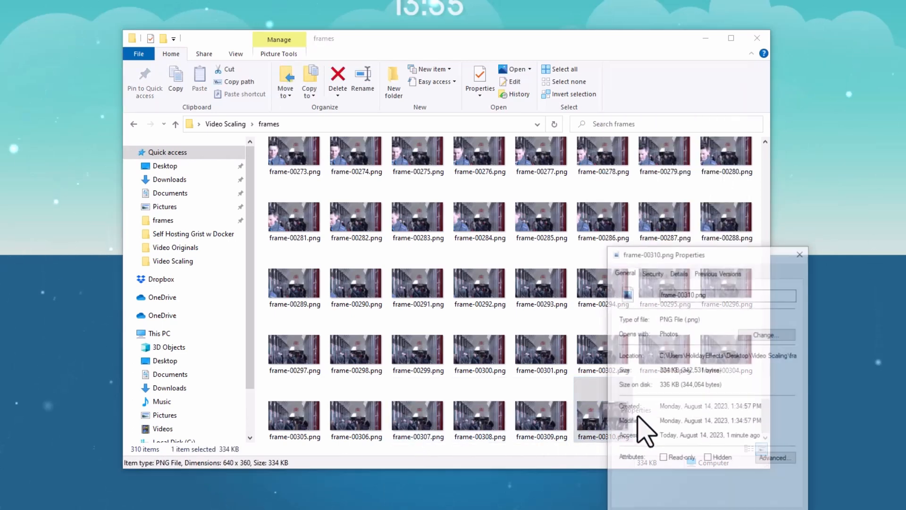
pyautogui.click(687, 272)
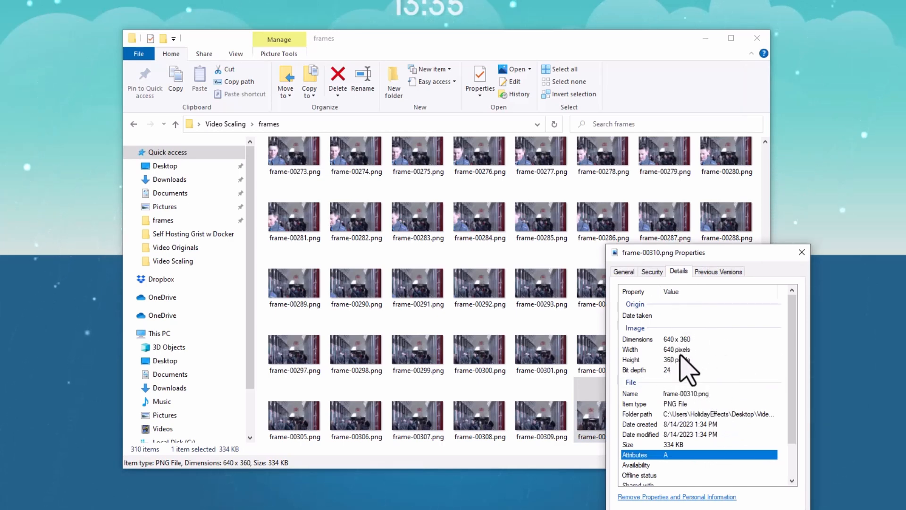
pyautogui.click(717, 507)
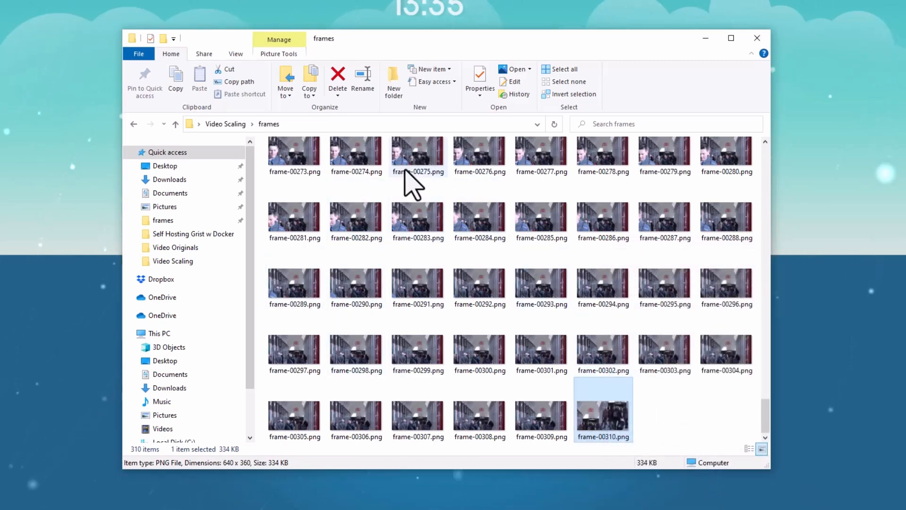
pyautogui.click(241, 125)
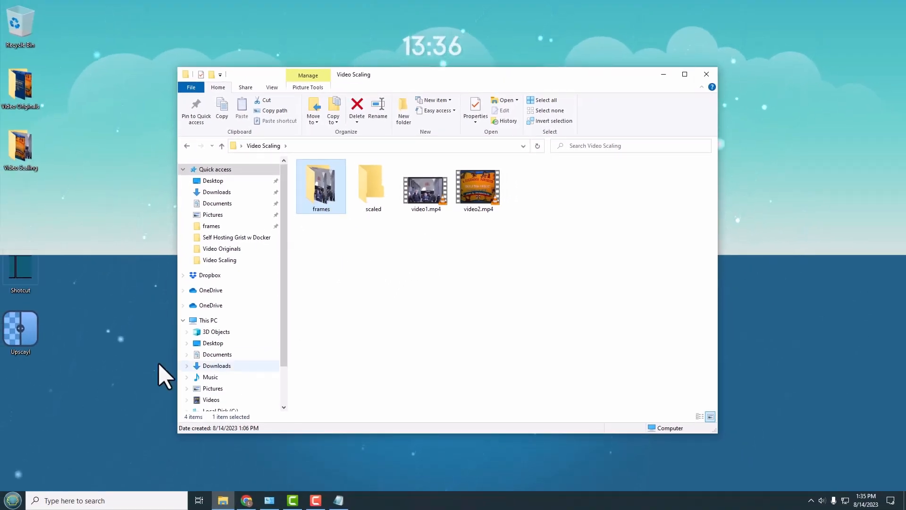
# Step: Launch Upscayl from the desktop, and toggle Batch Upscale off and back on
pyautogui.doubleClick(24, 330)
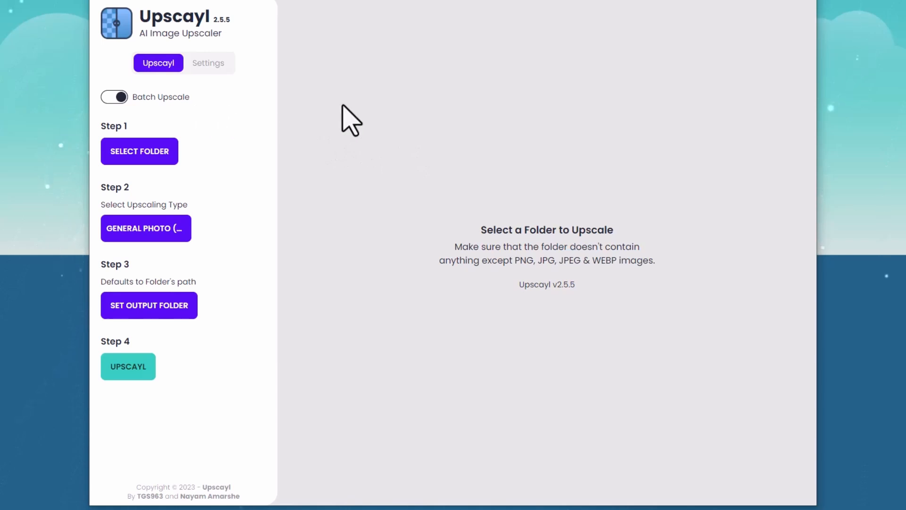
pyautogui.click(113, 99)
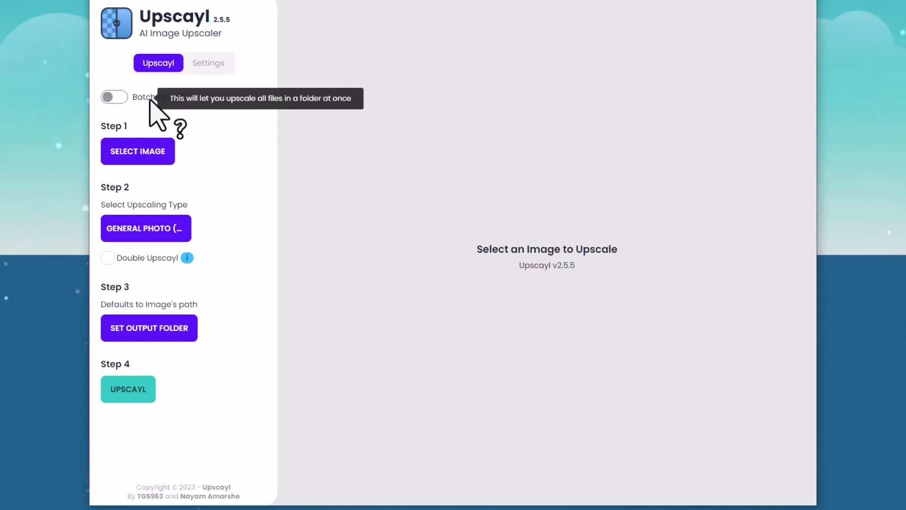
pyautogui.click(111, 97)
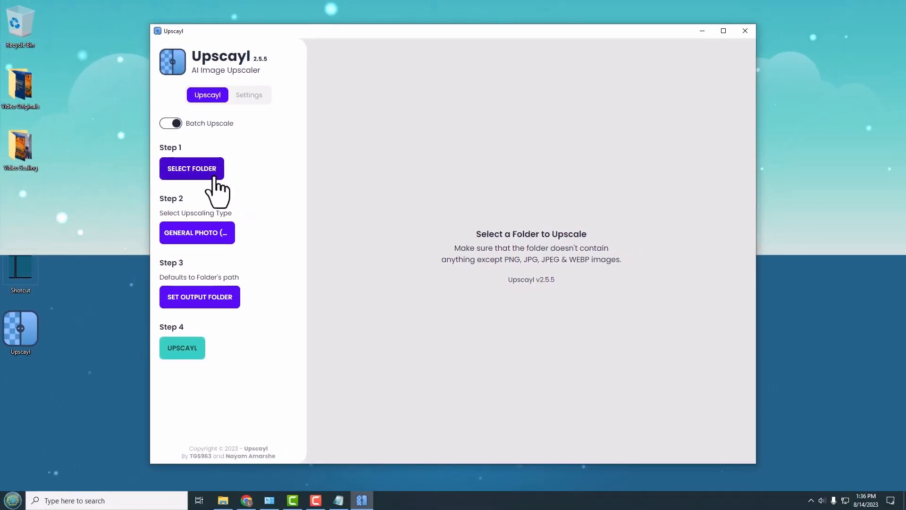
# Step: Set the frames folder inside Video Scaling as the input folder for the batch upscale
pyautogui.click(213, 178)
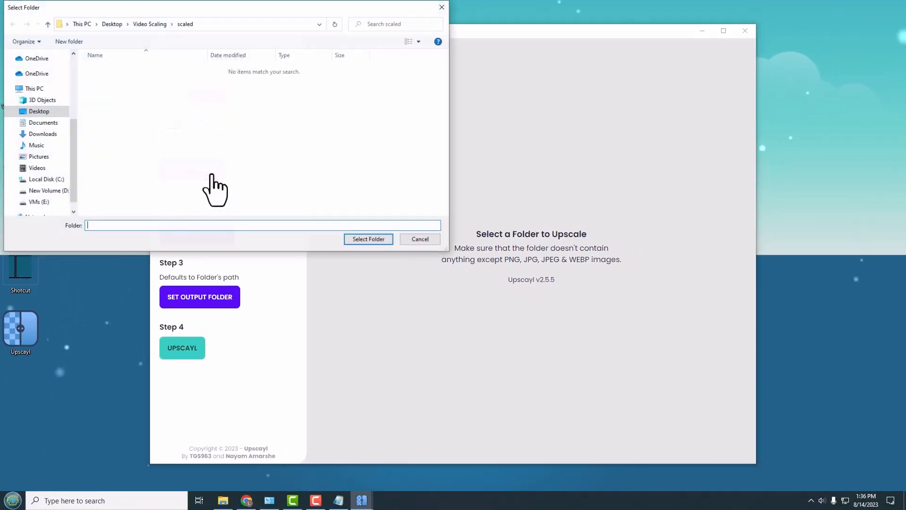
pyautogui.click(150, 24)
pyautogui.click(101, 72)
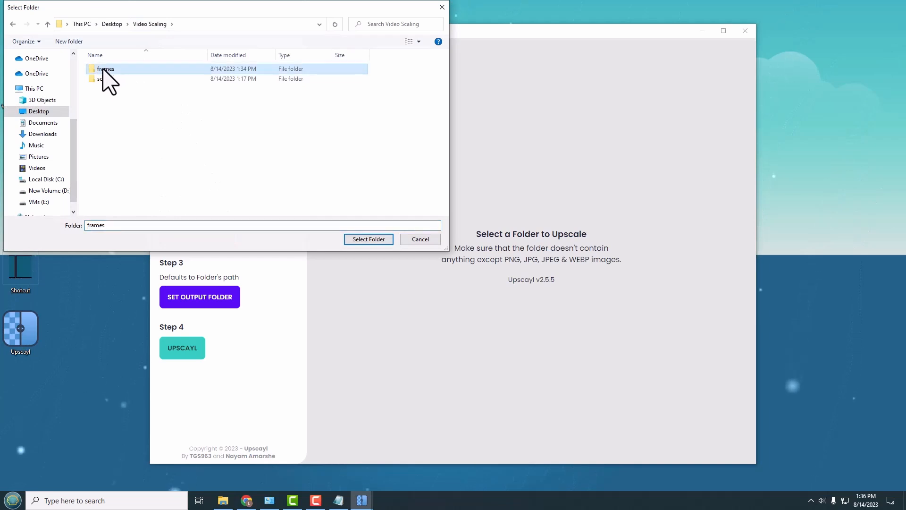
pyautogui.click(366, 239)
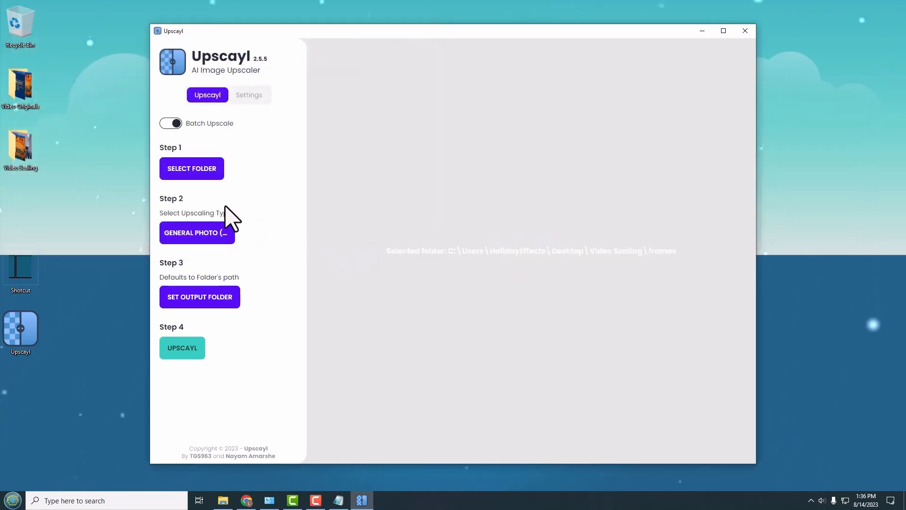
# Step: Review the available upscaling types and choose General Photo (Fast Real-ESRGAN)
pyautogui.click(227, 237)
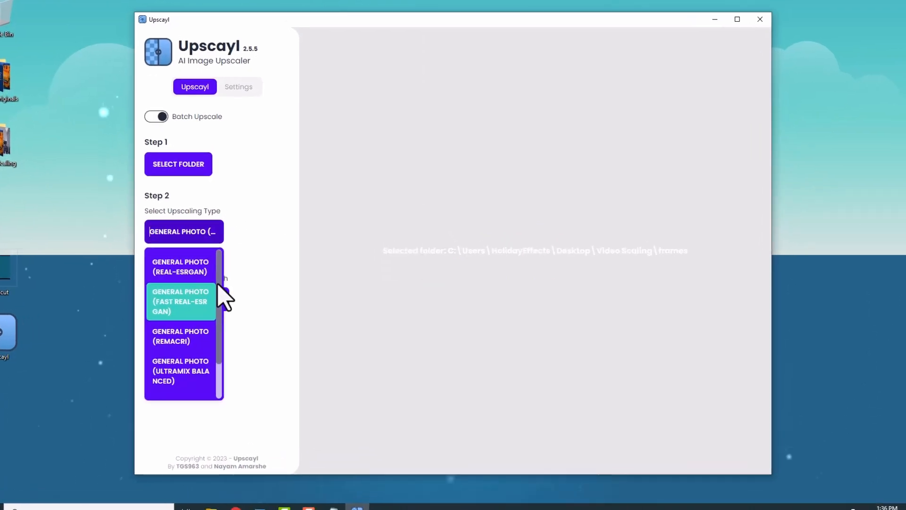
pyautogui.scroll(-1, 232, 321)
pyautogui.scroll(1, 187, 326)
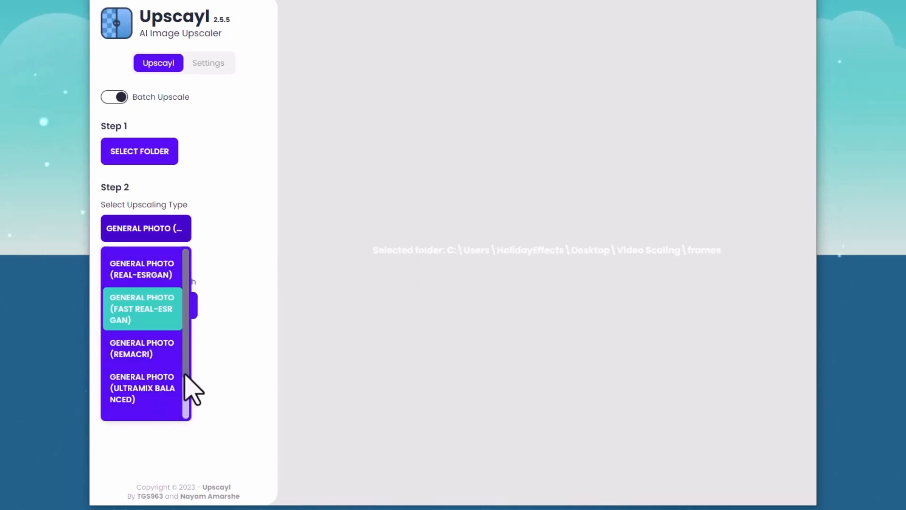
pyautogui.scroll(-1, 186, 397)
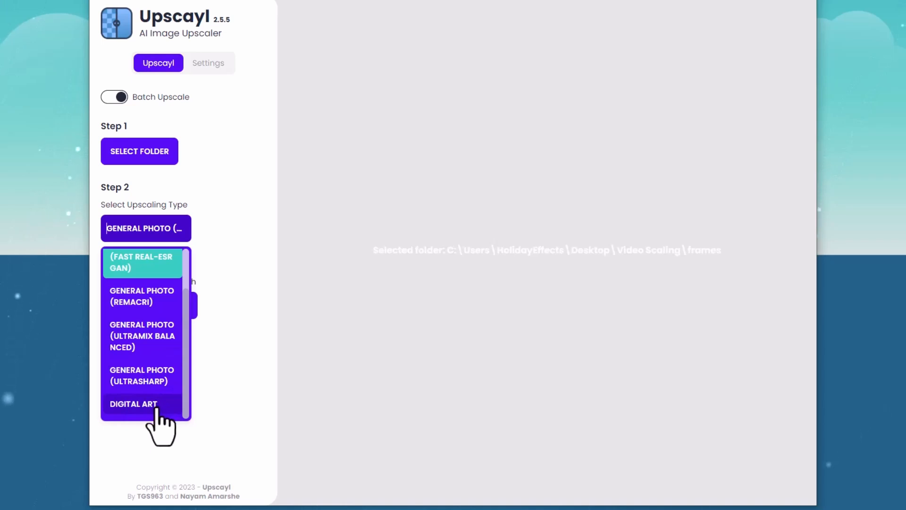
pyautogui.moveTo(183, 367); pyautogui.dragTo(193, 312)
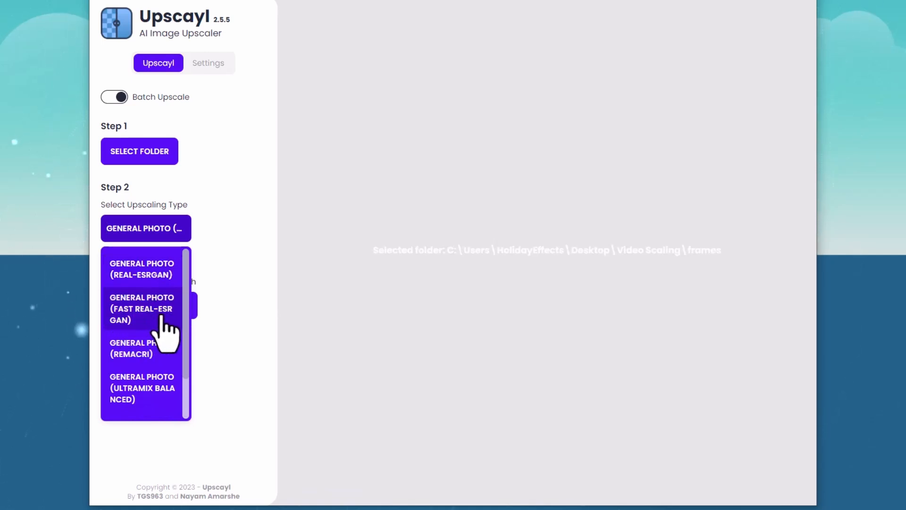
pyautogui.click(147, 325)
pyautogui.scroll(-2, 186, 342)
pyautogui.scroll(2, 188, 373)
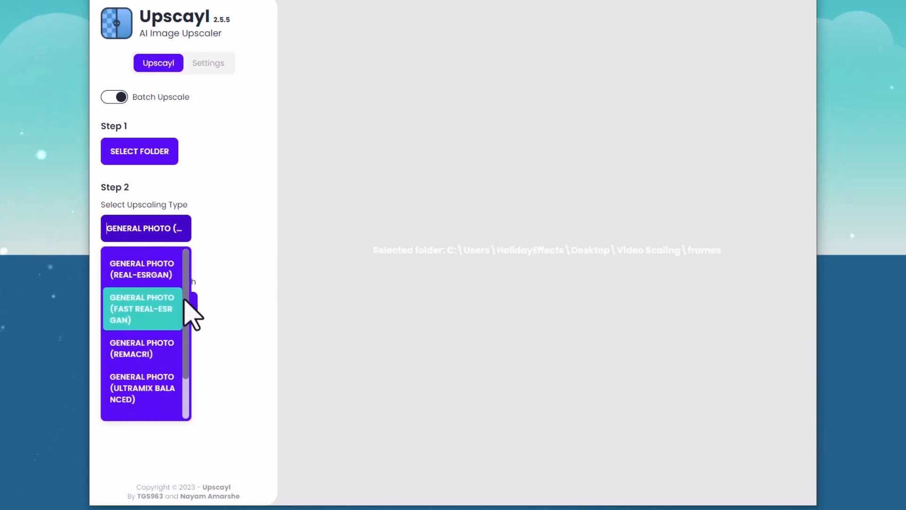
pyautogui.click(156, 307)
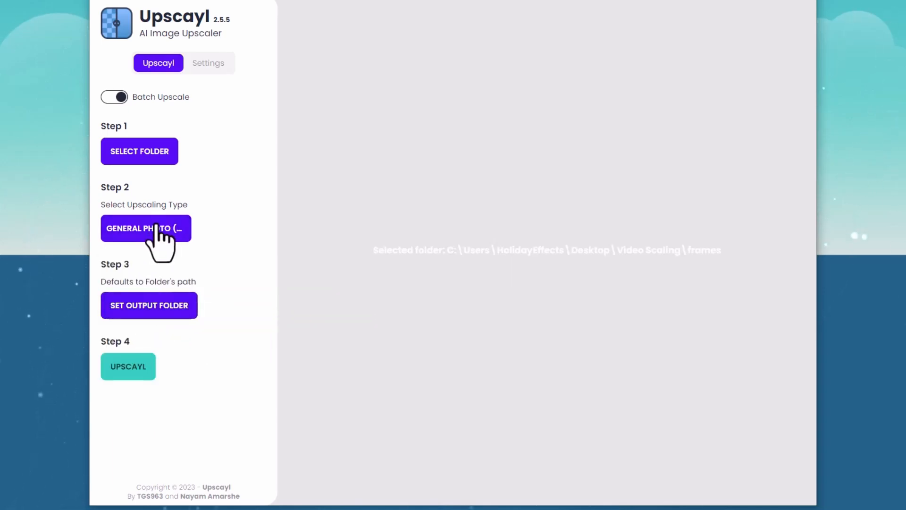
# Step: Set the scaled folder inside Video Scaling as the output folder and start the batch upscale
pyautogui.click(166, 311)
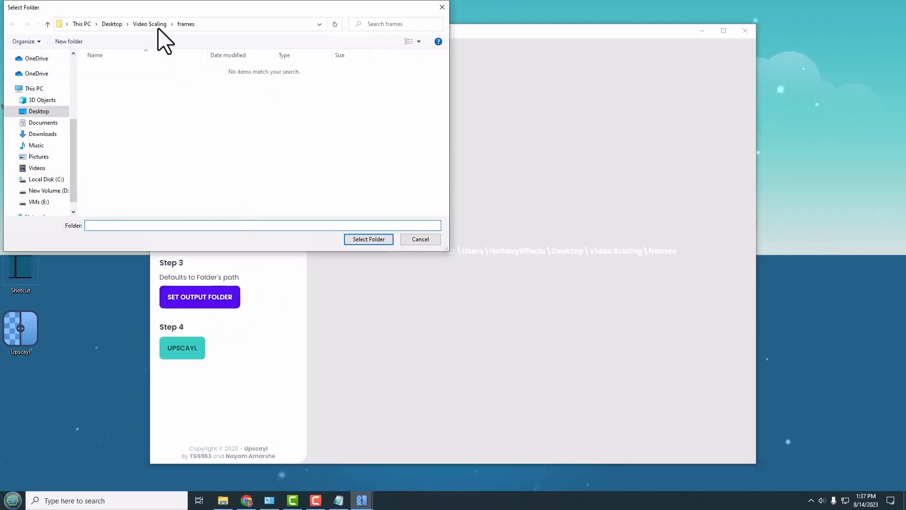
pyautogui.click(155, 25)
pyautogui.click(104, 80)
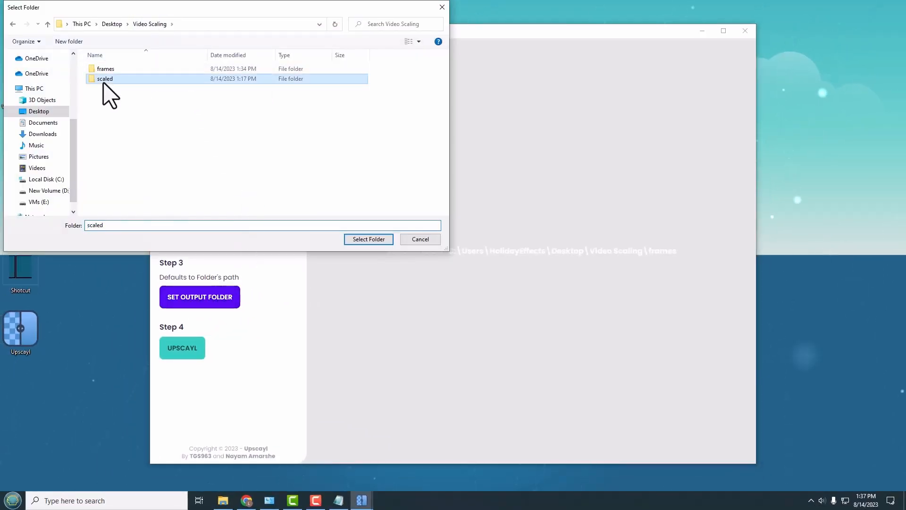
pyautogui.doubleClick(104, 79)
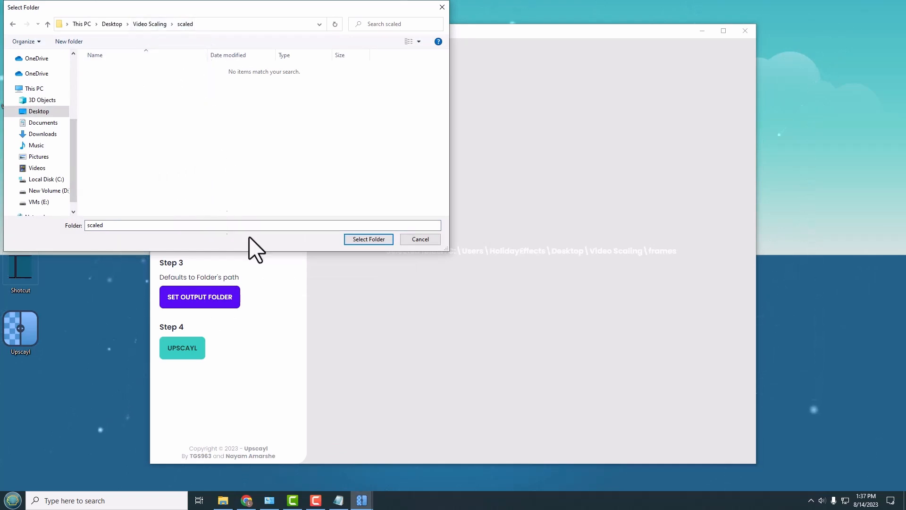
pyautogui.click(383, 242)
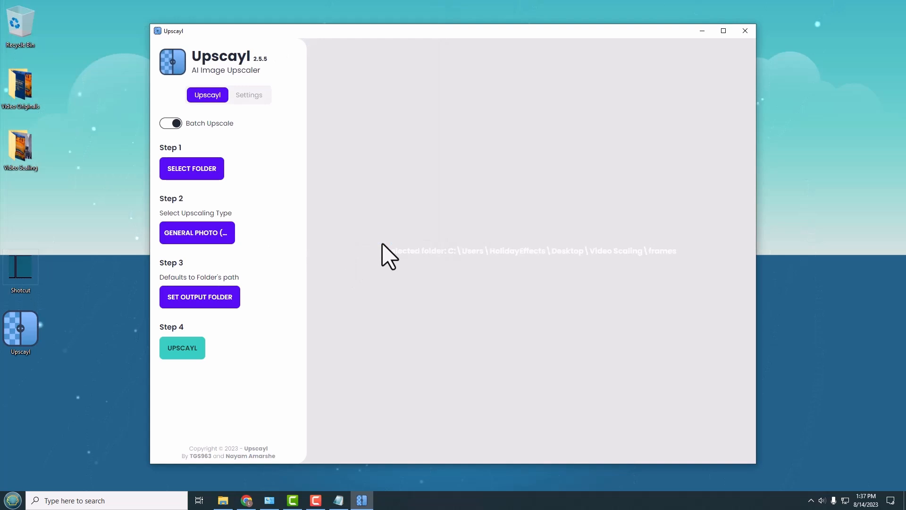
pyautogui.click(193, 350)
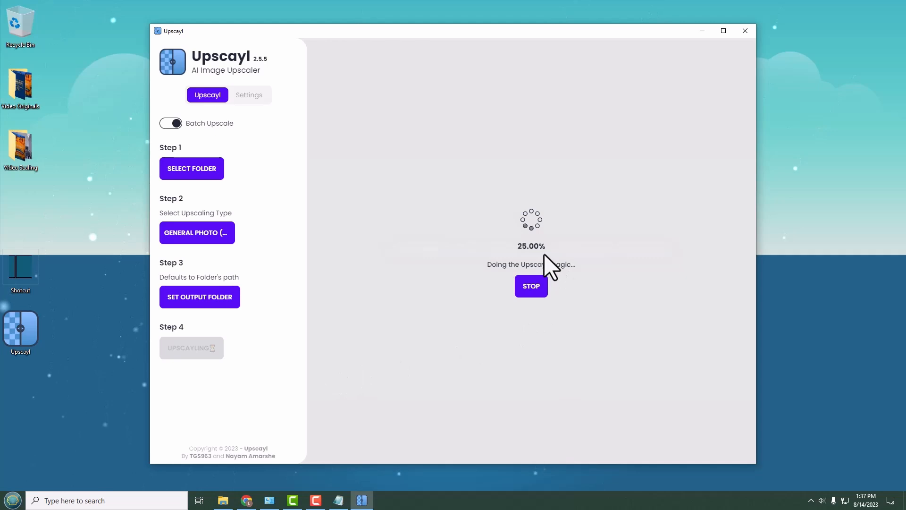
# Step: Check the upscaled images arriving in the scaled folder while the batch runs, and return to Upscayl
pyautogui.click(223, 500)
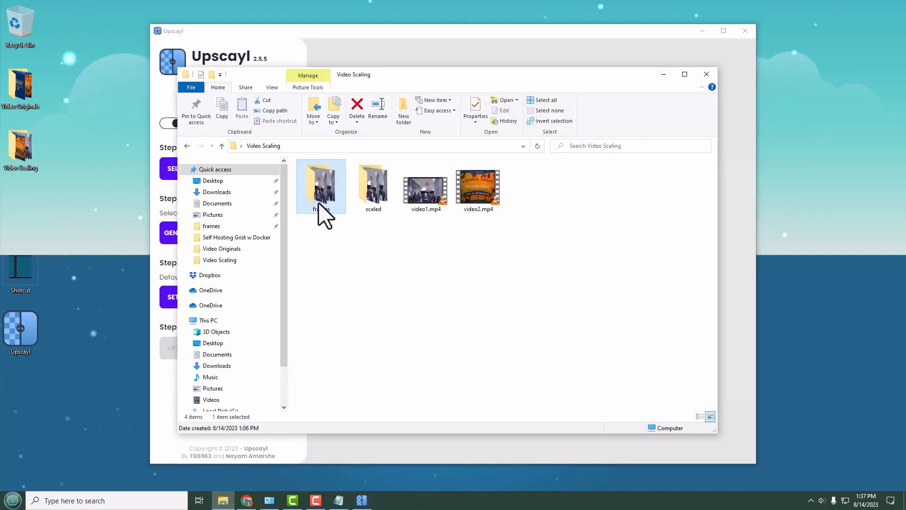
pyautogui.doubleClick(384, 204)
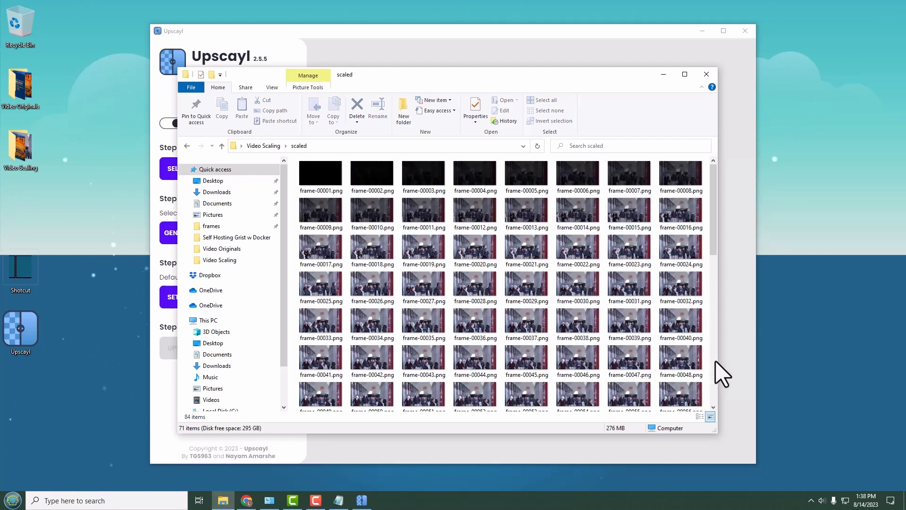
pyautogui.scroll(-5, 716, 367)
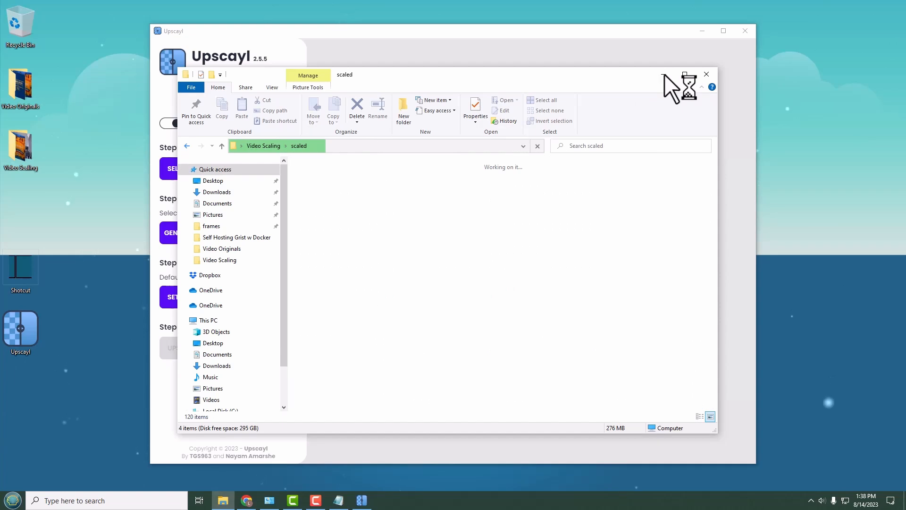
pyautogui.click(637, 33)
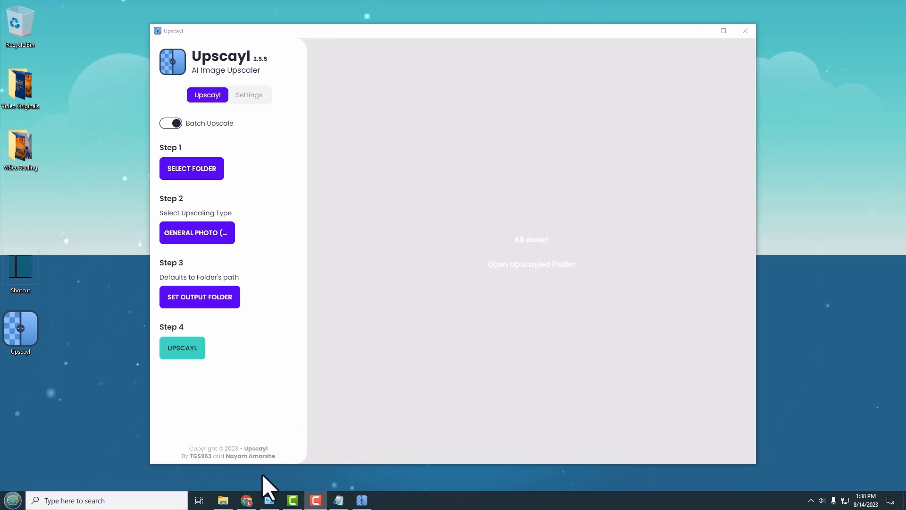
# Step: Look through the finished images in the scaled folder and check the dimensions of frame-00310.png in its file properties
pyautogui.click(223, 500)
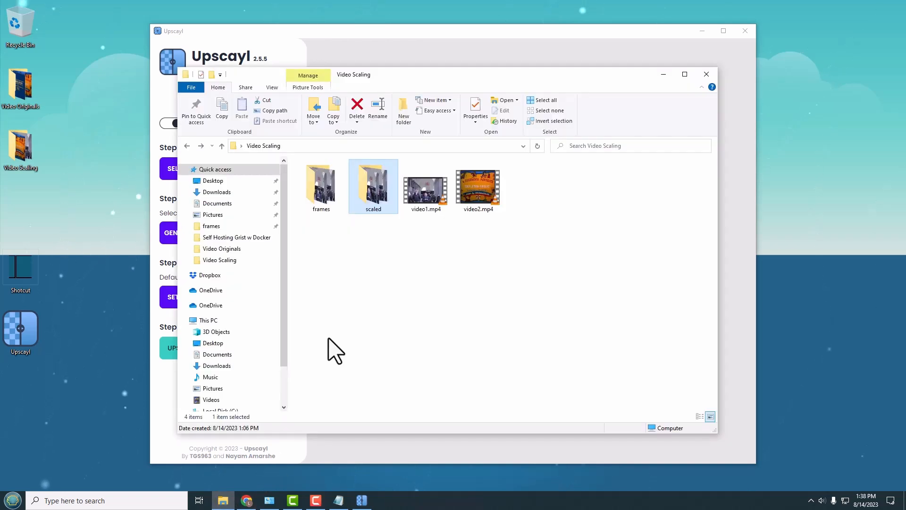
pyautogui.doubleClick(378, 199)
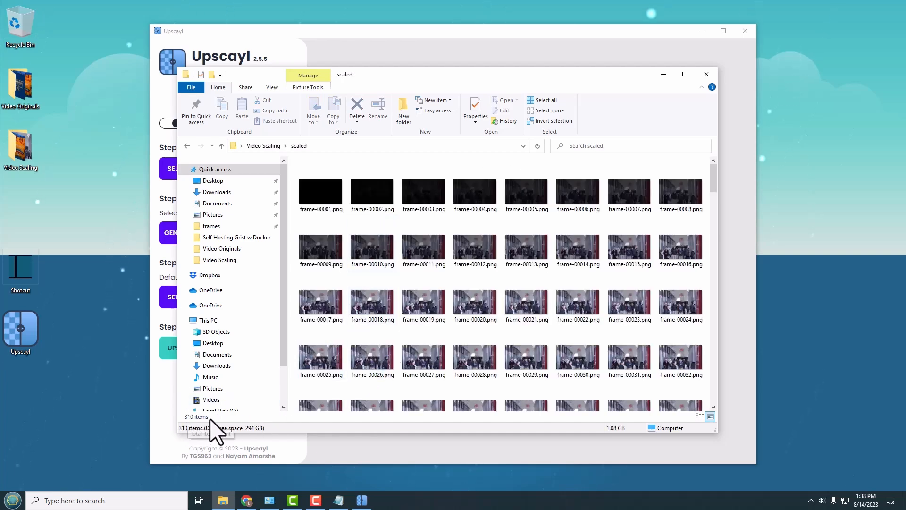
pyautogui.moveTo(714, 186); pyautogui.dragTo(714, 407)
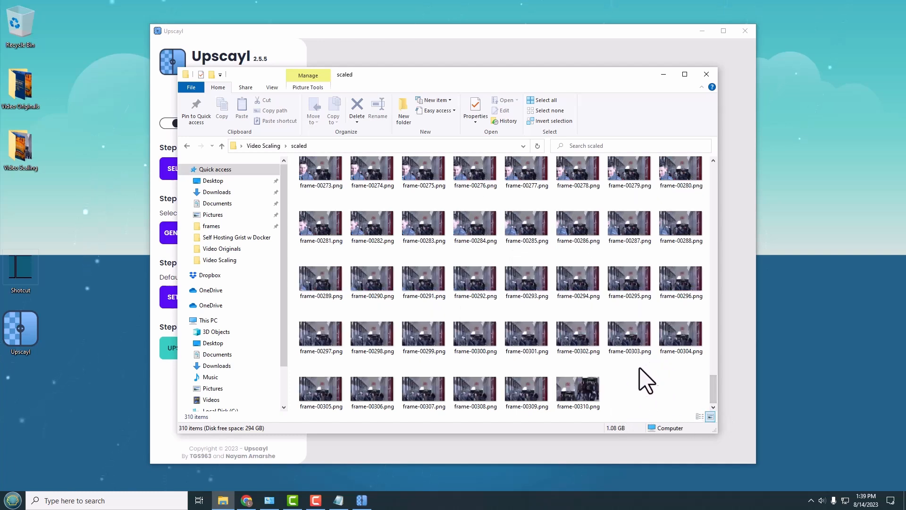
pyautogui.rightClick(585, 392)
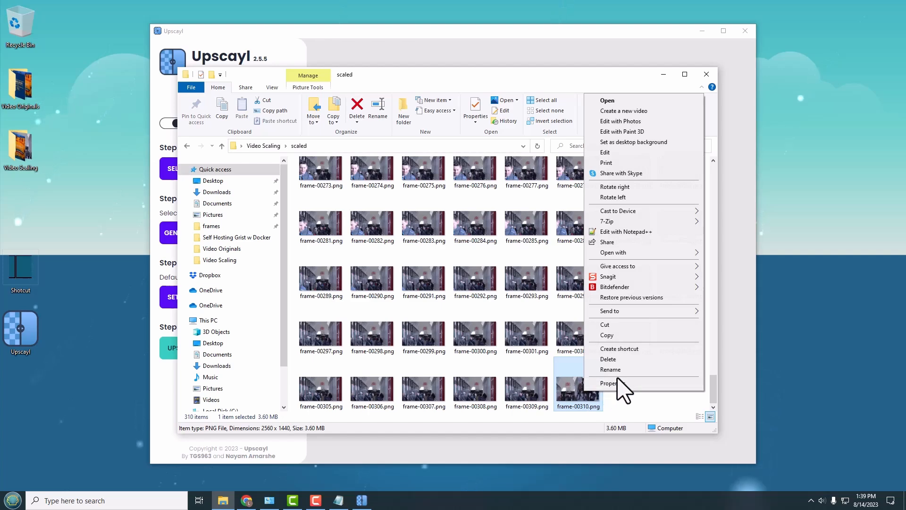
pyautogui.click(614, 383)
pyautogui.click(650, 269)
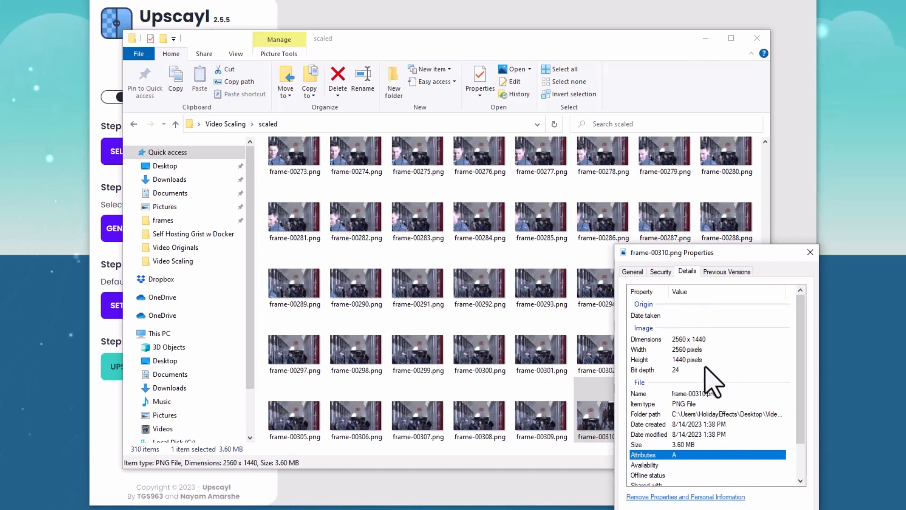
pyautogui.click(684, 340)
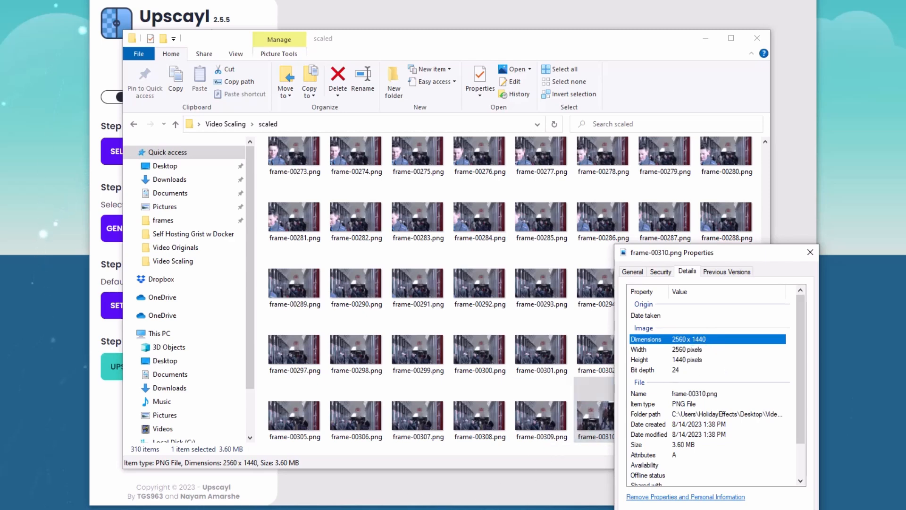
# Step: Note the upscaled frame dimensions, 2560 x 1440, below the frame rate in the untitled Notepad file
pyautogui.click(317, 509)
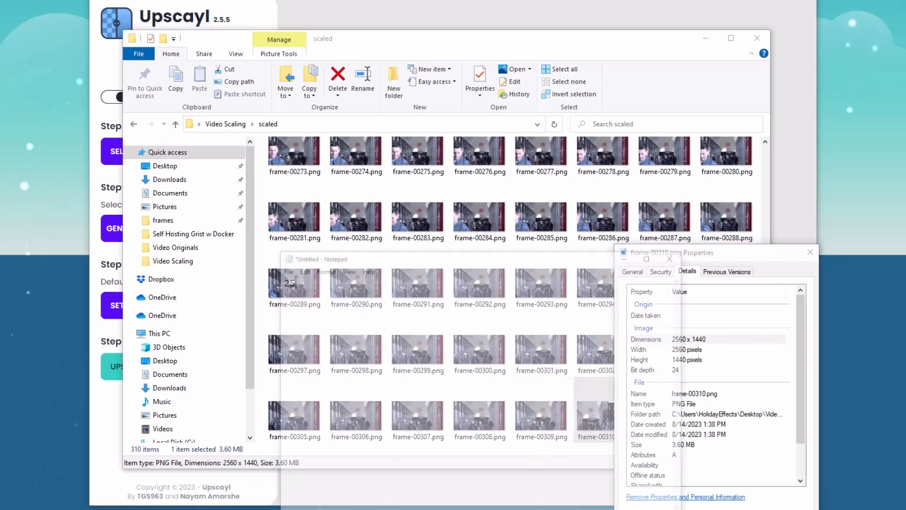
pyautogui.moveTo(464, 213); pyautogui.dragTo(265, 202)
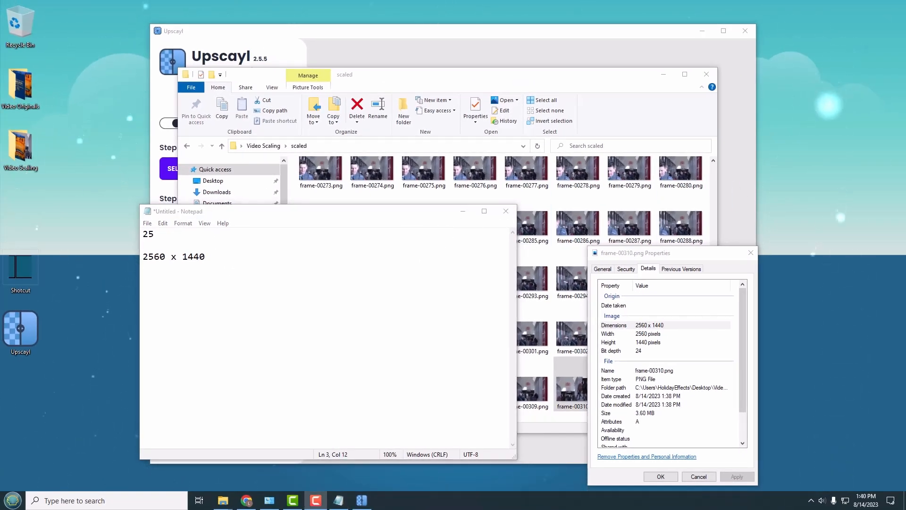
pyautogui.click(461, 213)
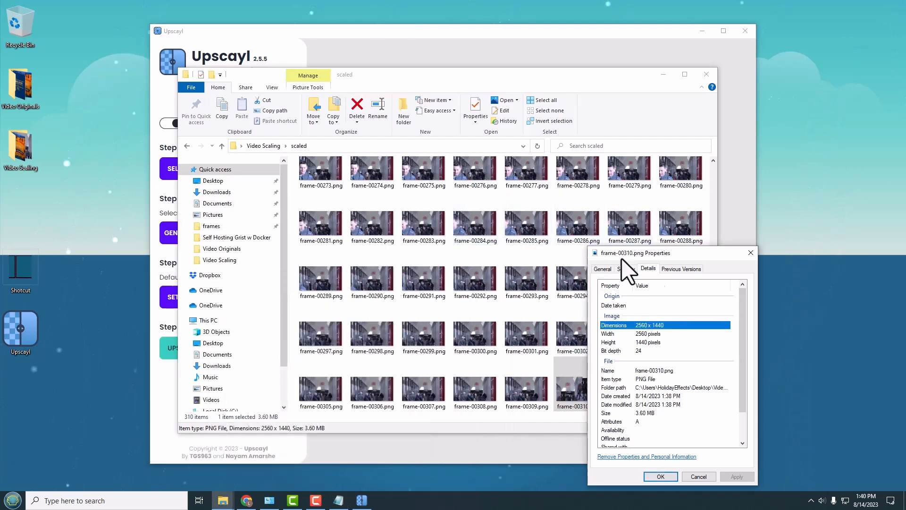
# Step: Close the image properties, return to the Video Scaling folder and exit Upscayl
pyautogui.click(750, 253)
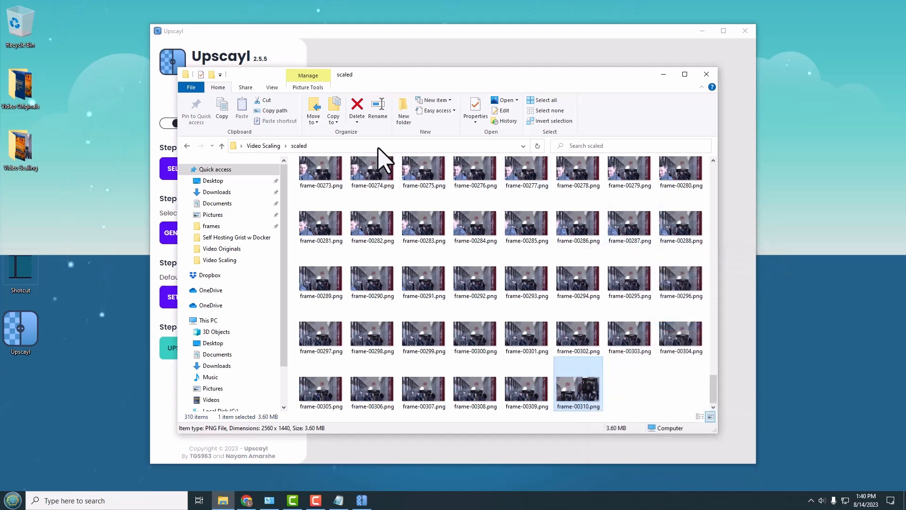
pyautogui.click(263, 146)
pyautogui.click(663, 74)
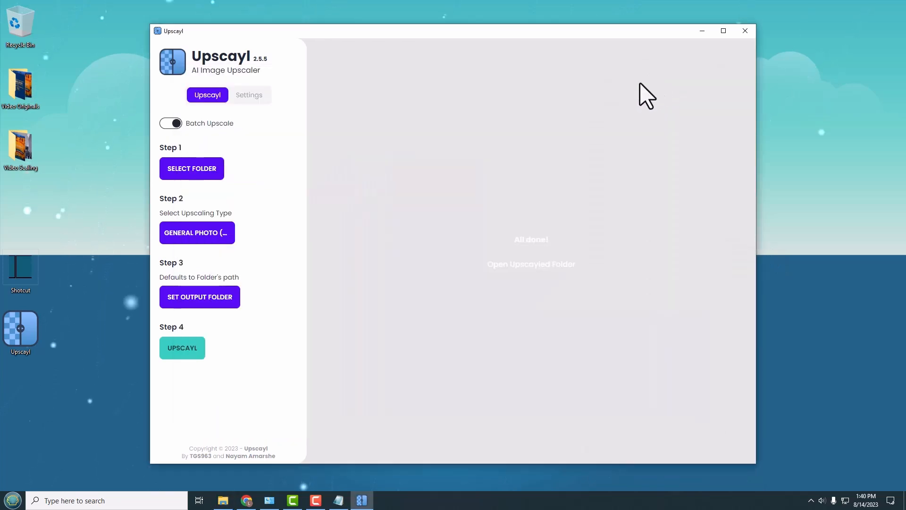
pyautogui.click(746, 31)
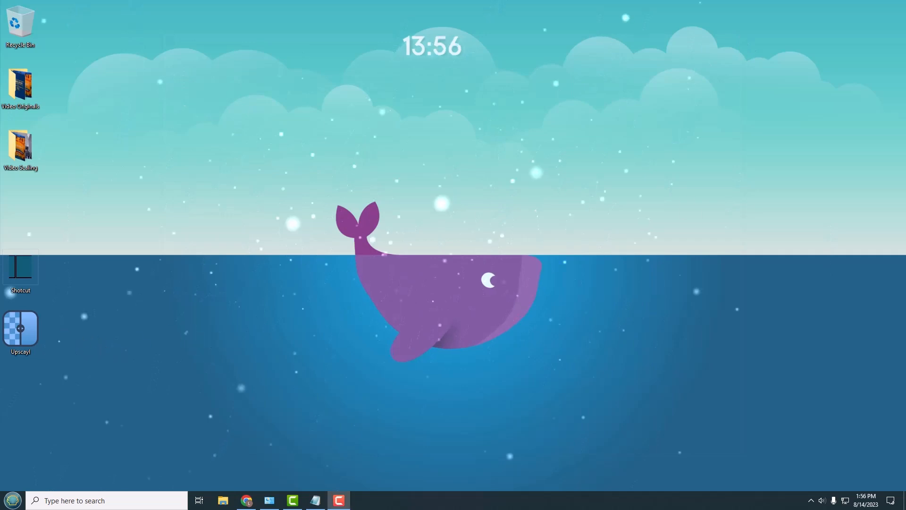
# Step: Launch Shotcut, name the new project Video1Upscaled and open the settings for adding a custom video mode
pyautogui.doubleClick(15, 271)
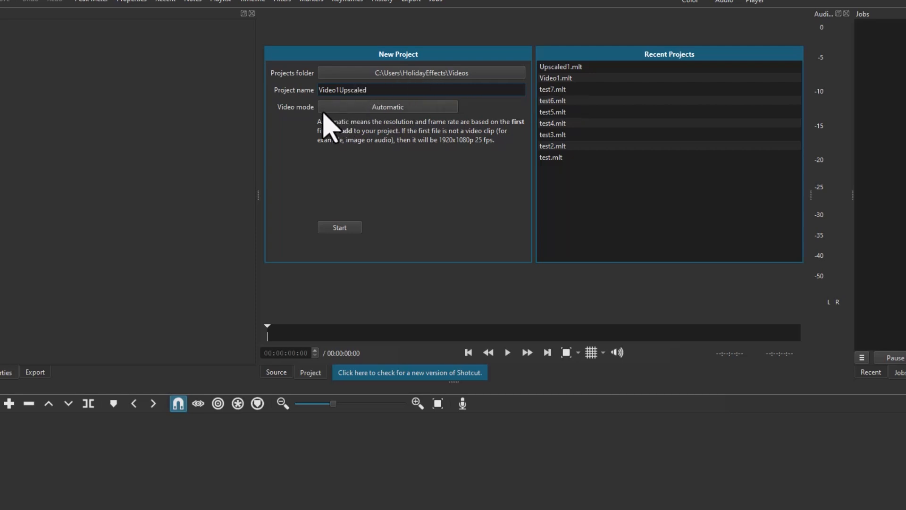
pyautogui.click(397, 107)
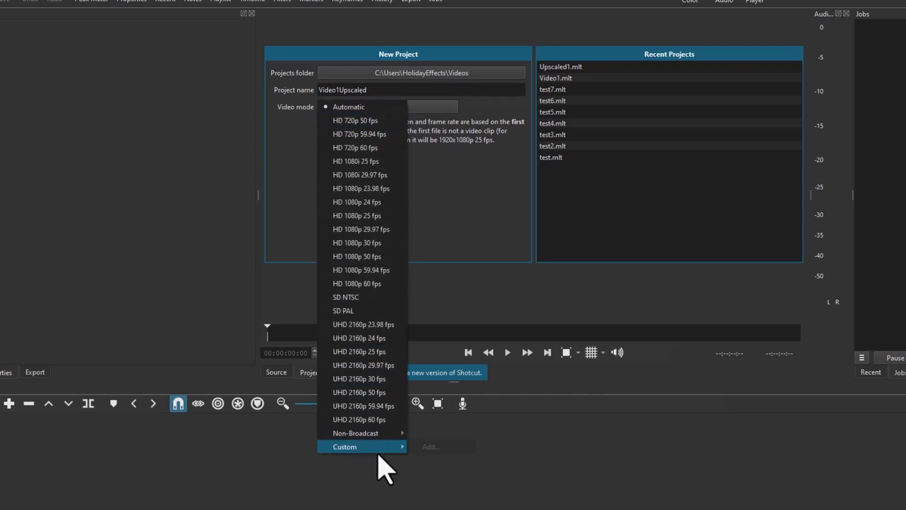
pyautogui.moveTo(367, 450)
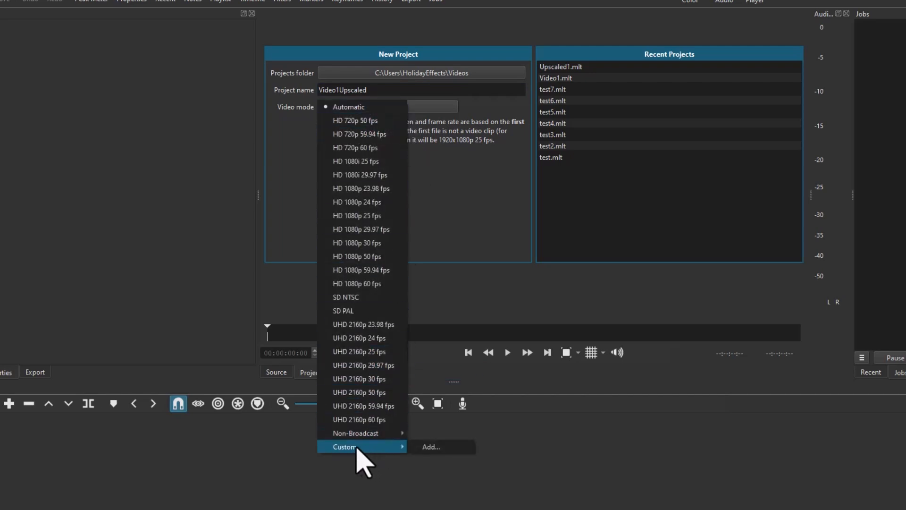
pyautogui.click(431, 447)
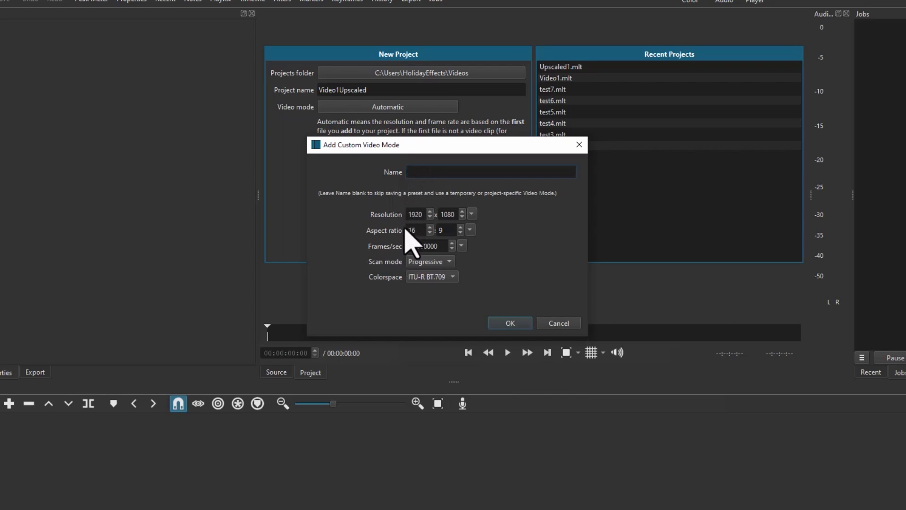
pyautogui.moveTo(415, 150); pyautogui.dragTo(297, 146)
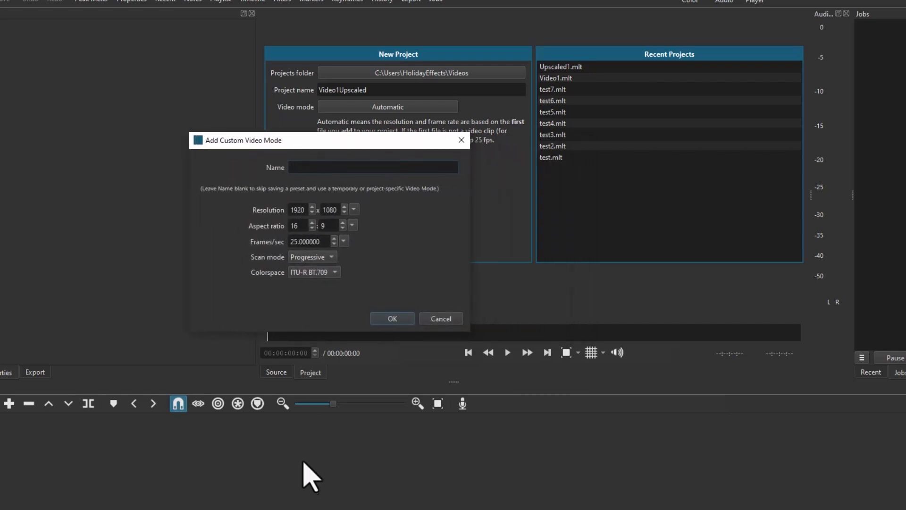
# Step: Copy the width from the Notepad note and set the custom video mode's horizontal resolution to 2560
pyautogui.click(330, 509)
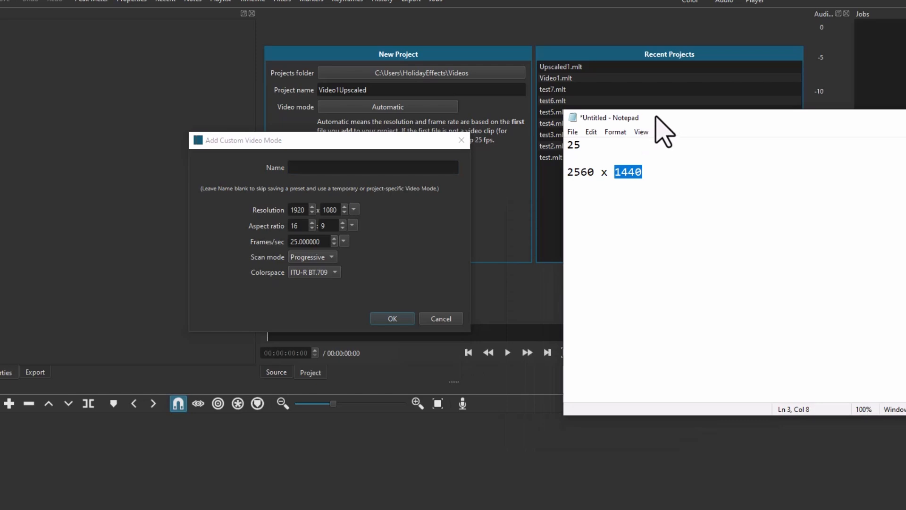
pyautogui.moveTo(653, 118); pyautogui.dragTo(615, 110)
pyautogui.click(587, 202)
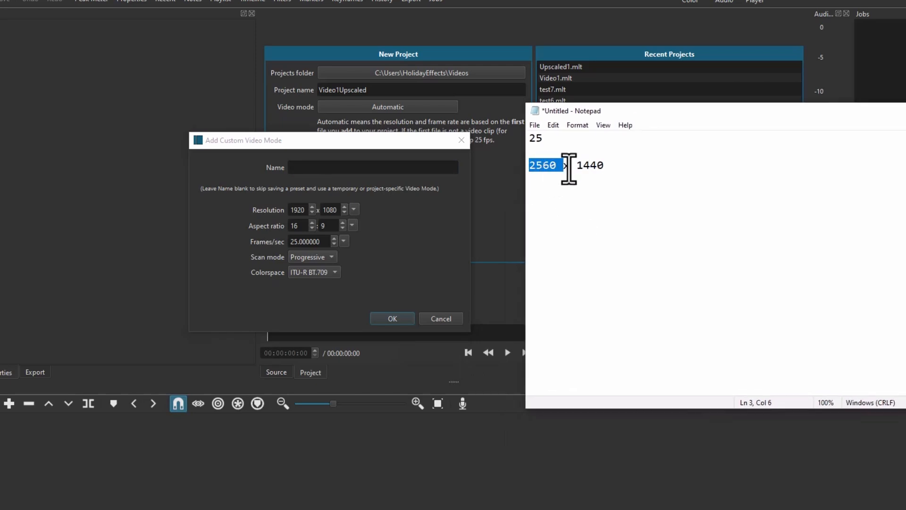
pyautogui.click(556, 166)
pyautogui.moveTo(557, 166); pyautogui.dragTo(512, 161)
pyautogui.hotkey('ctrl', 'c')
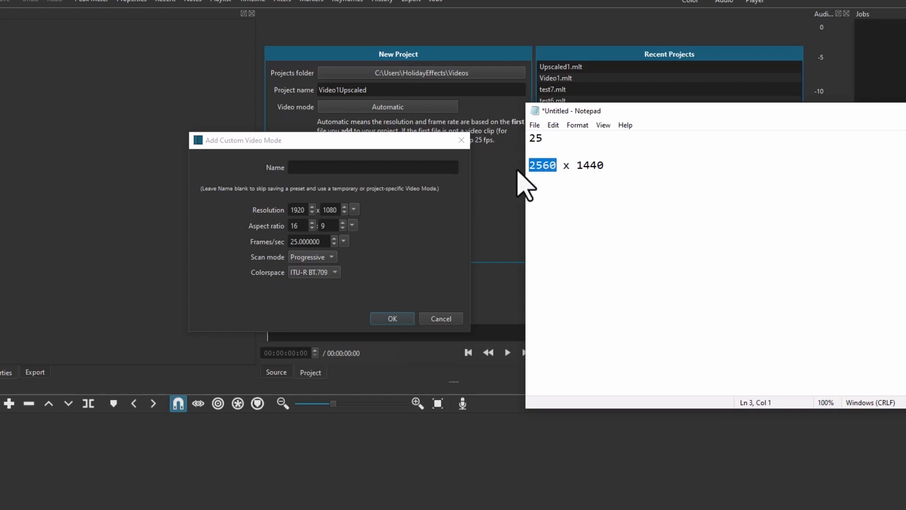
pyautogui.doubleClick(298, 210)
pyautogui.hotkey('ctrl', 'v')
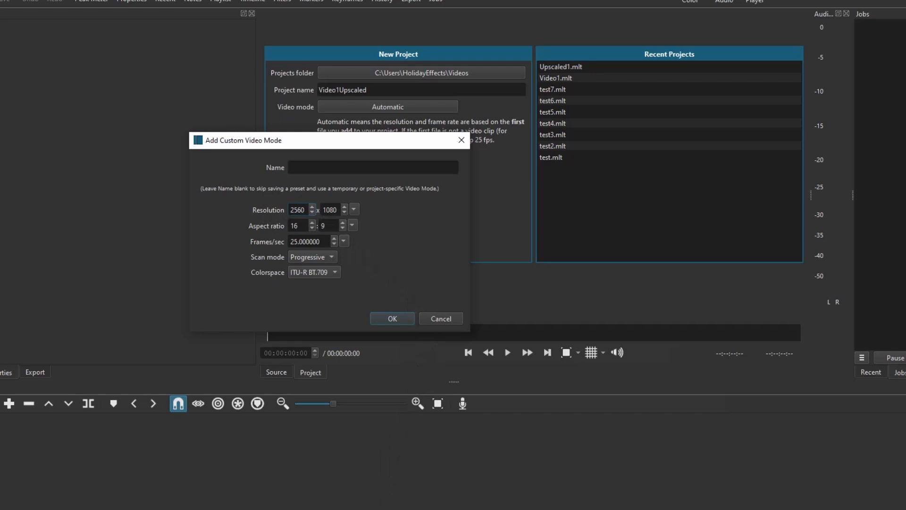
# Step: Copy the height from the Notepad note and set the custom video mode's vertical resolution to 1440
pyautogui.hotkey('alt', 'Tab')
pyautogui.moveTo(604, 166); pyautogui.dragTo(570, 165)
pyautogui.hotkey('ctrl', 'c')
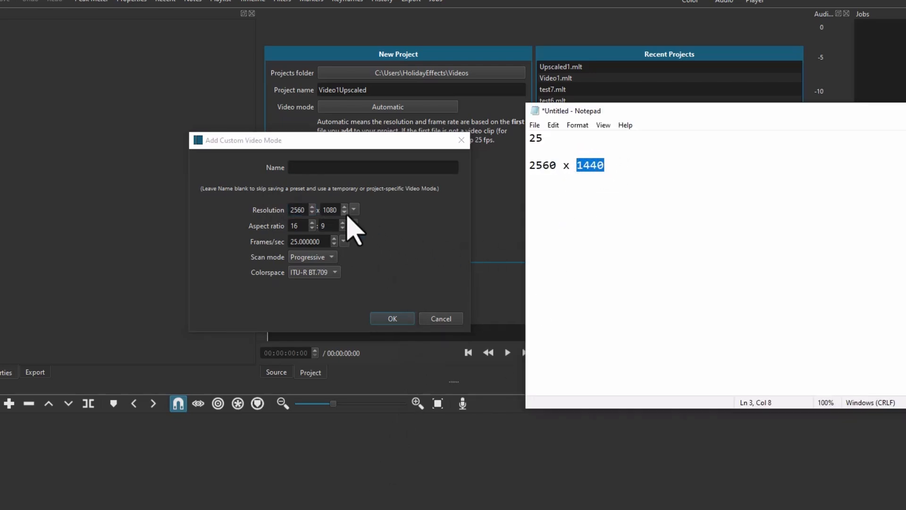
pyautogui.doubleClick(330, 209)
pyautogui.hotkey('ctrl', 'v')
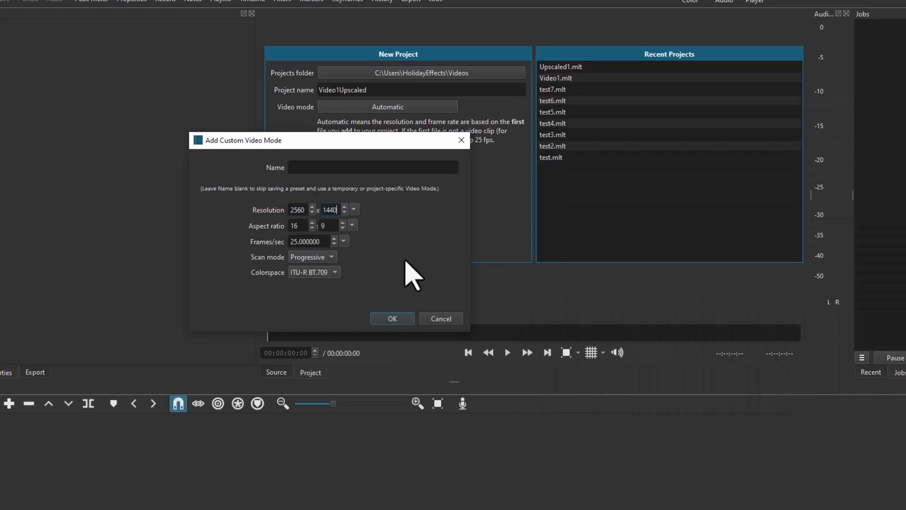
# Step: Compare the custom mode's frame rate with the Notepad note, accept the mode and start the Video1Upscaled project
pyautogui.hotkey('alt', 'Tab')
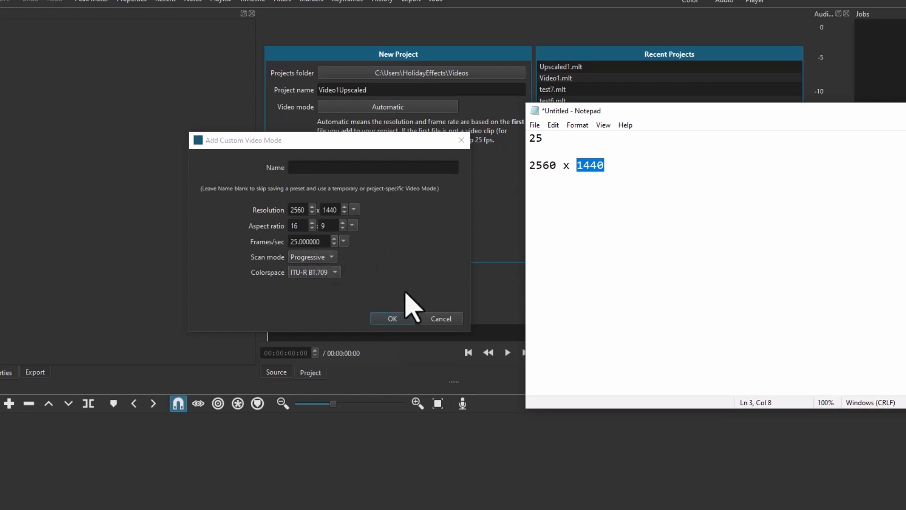
pyautogui.click(399, 319)
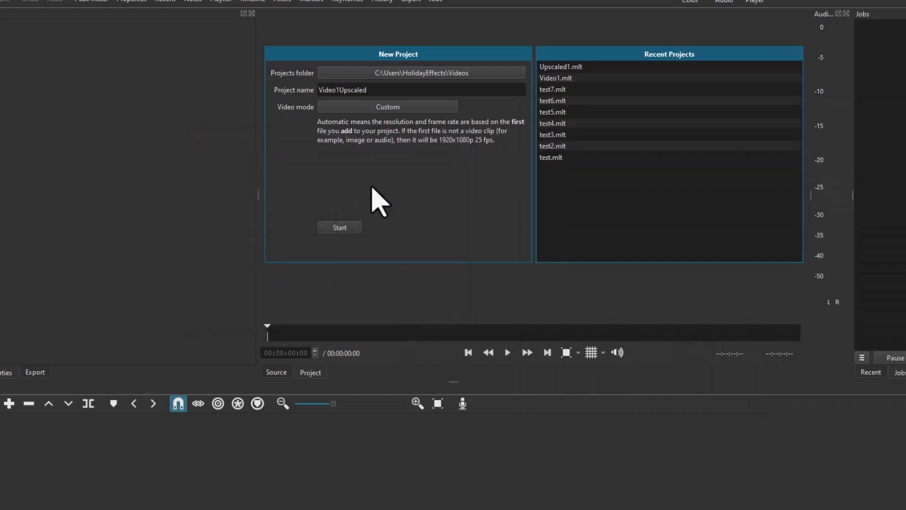
pyautogui.click(335, 227)
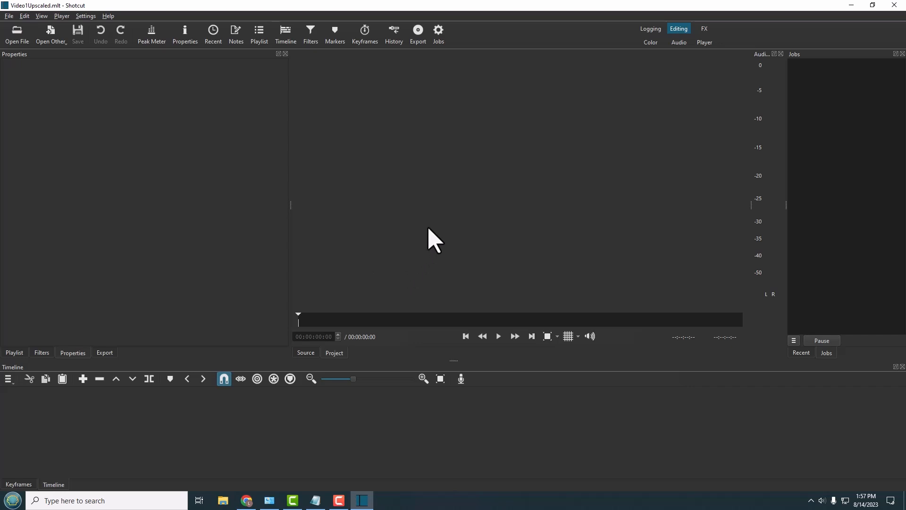
# Step: Open frame-00001.png from the scaled folder in Video Scaling and turn on its Image sequence option
pyautogui.click(18, 34)
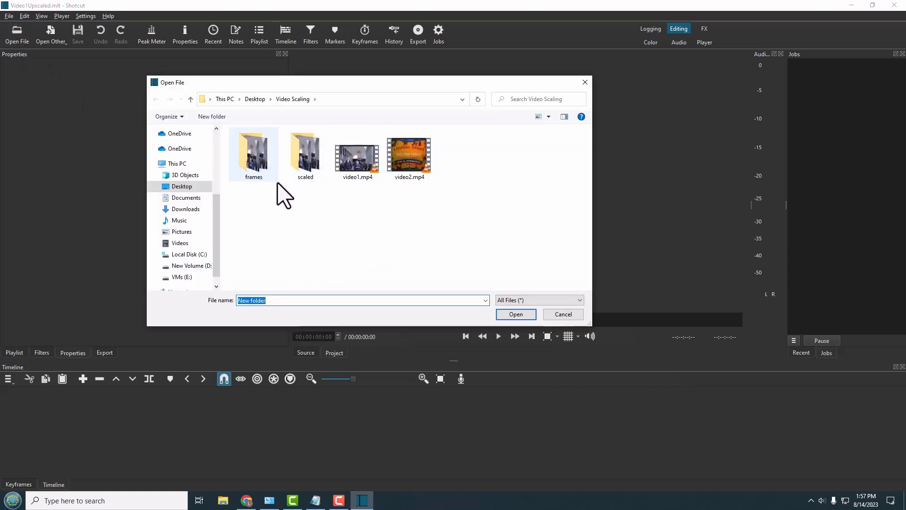
pyautogui.click(309, 182)
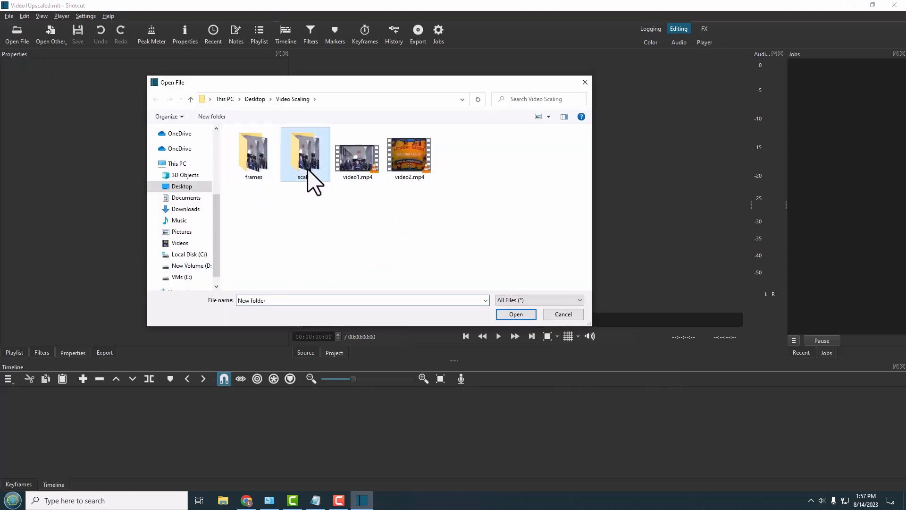
pyautogui.doubleClick(308, 170)
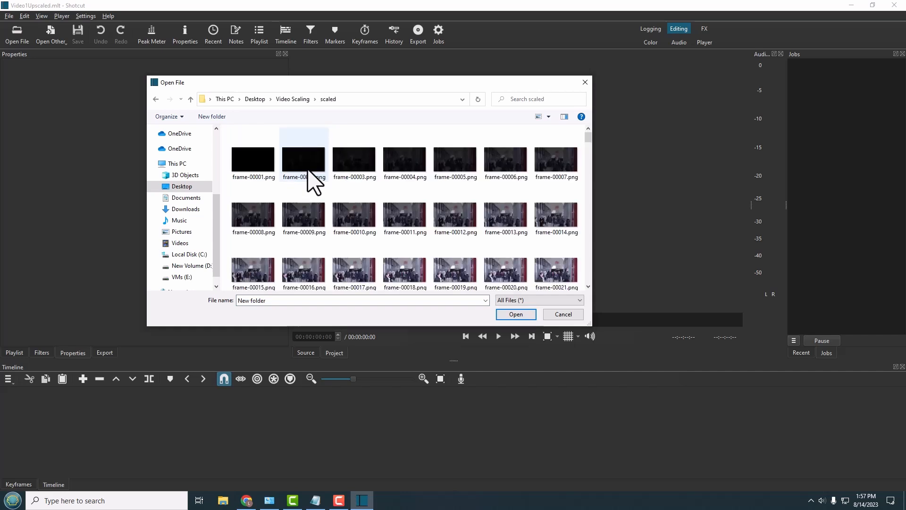
pyautogui.click(251, 174)
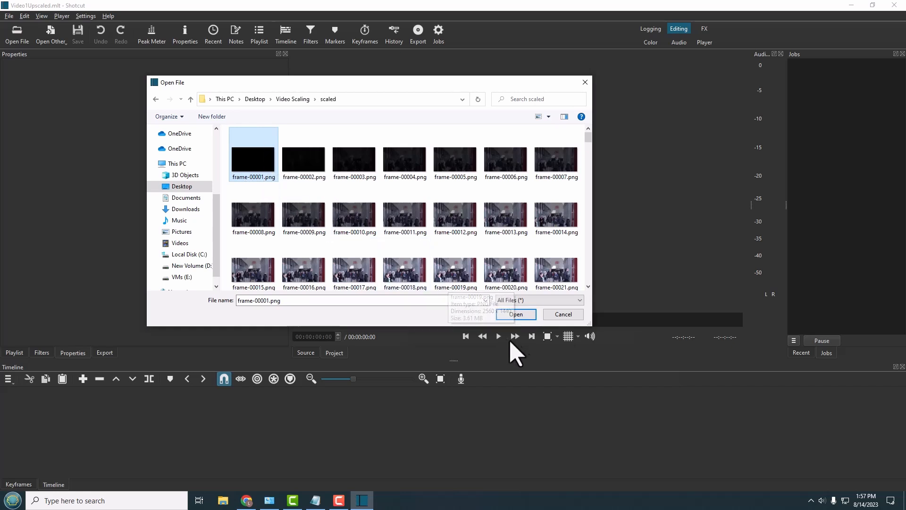
pyautogui.click(516, 315)
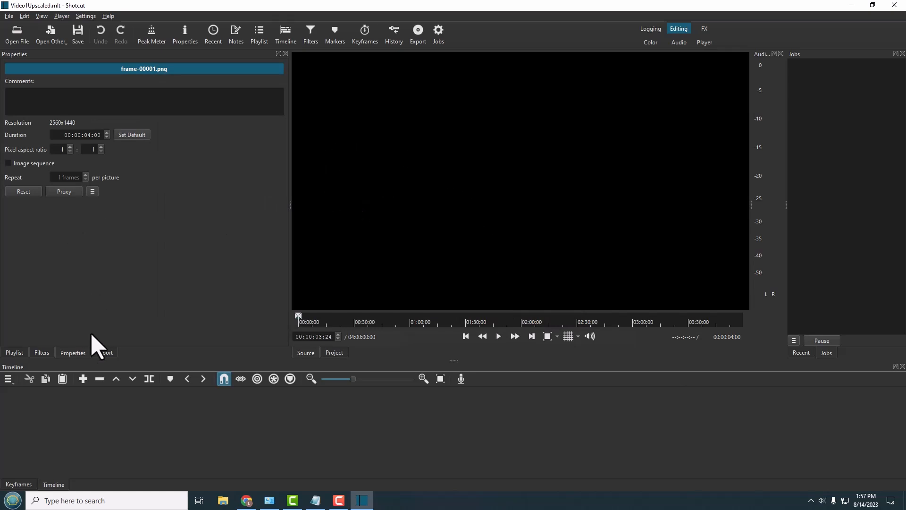
pyautogui.click(8, 163)
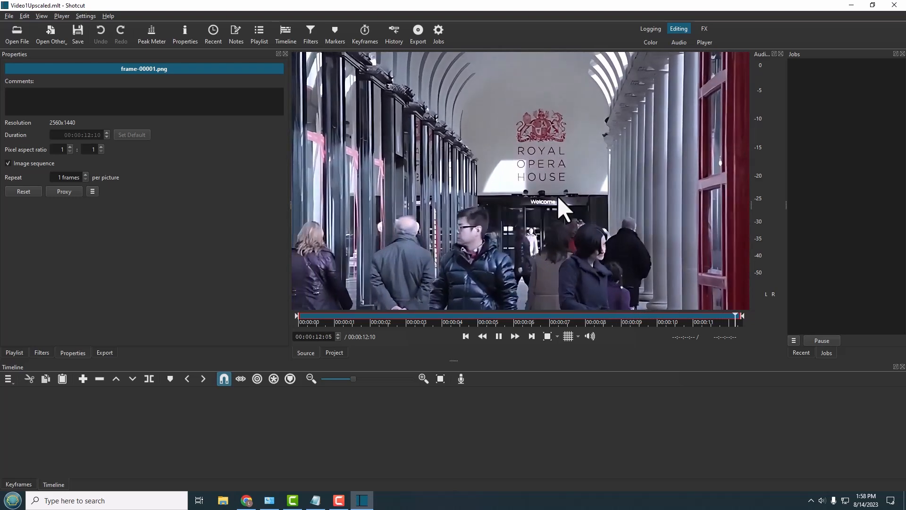
# Step: Place the upscaled image sequence at the start of the empty timeline as a video track and play its opening seconds
pyautogui.moveTo(539, 179); pyautogui.dragTo(128, 417)
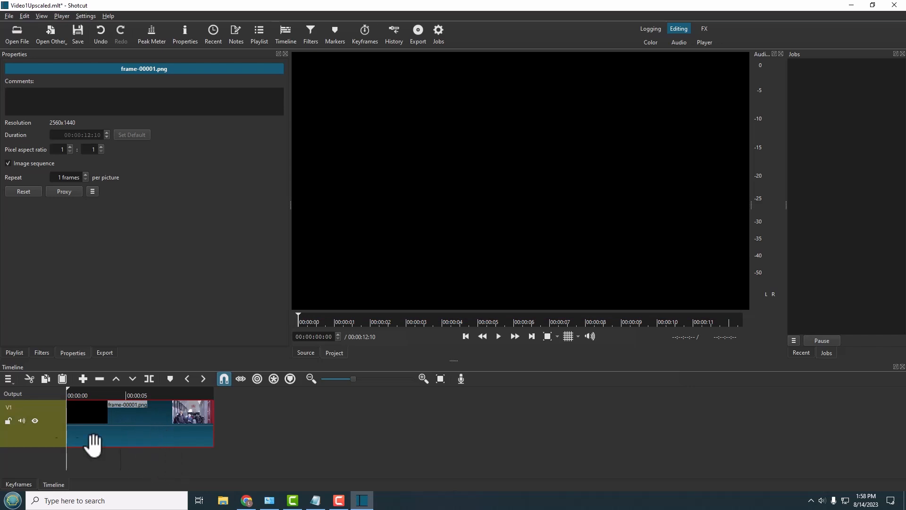
pyautogui.click(43, 418)
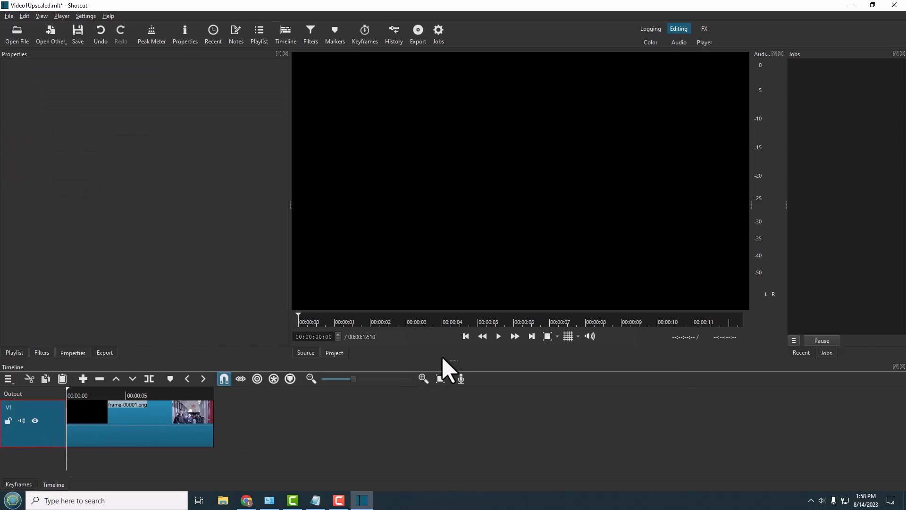
pyautogui.click(499, 337)
pyautogui.click(124, 428)
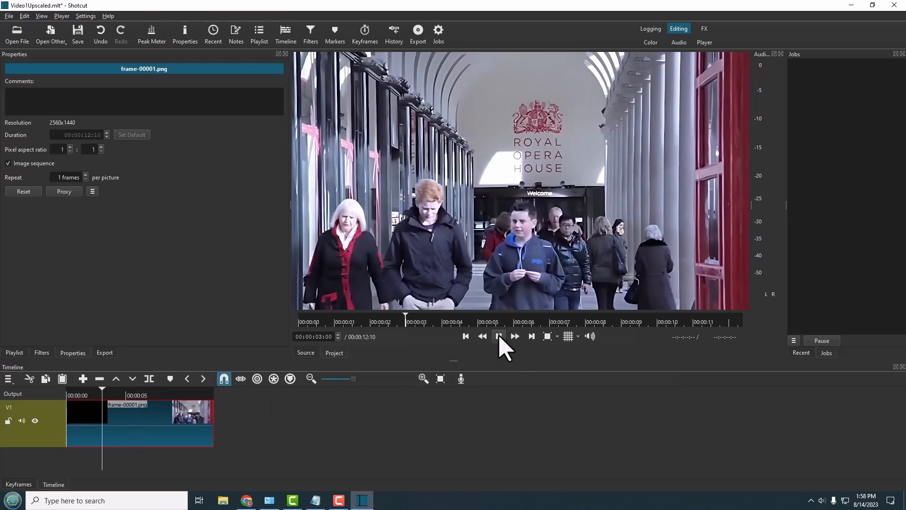
pyautogui.click(499, 336)
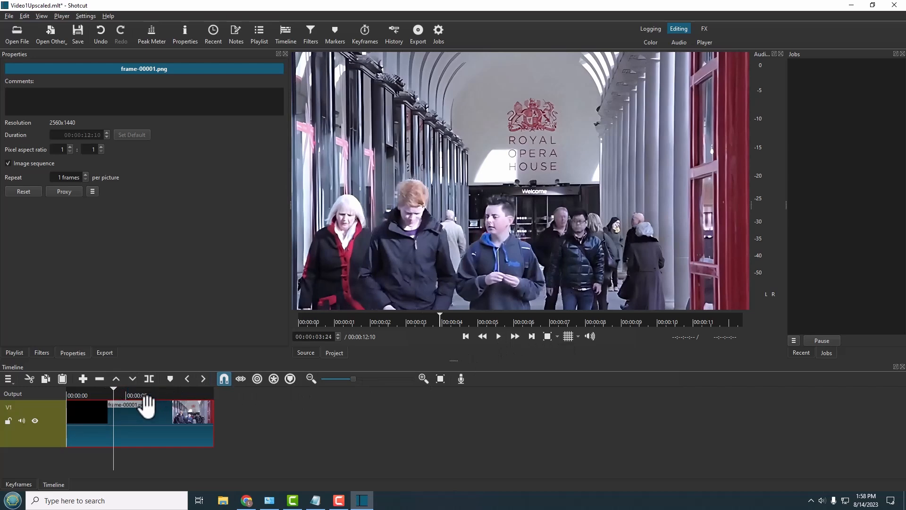
# Step: Add an audio track below the video track V1, keep its default name and select it
pyautogui.click(43, 427)
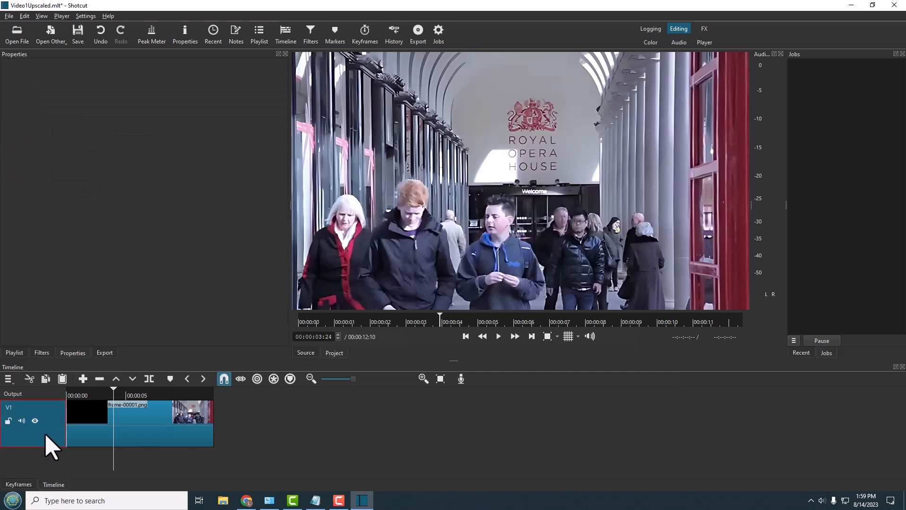
pyautogui.rightClick(46, 434)
pyautogui.moveTo(74, 442)
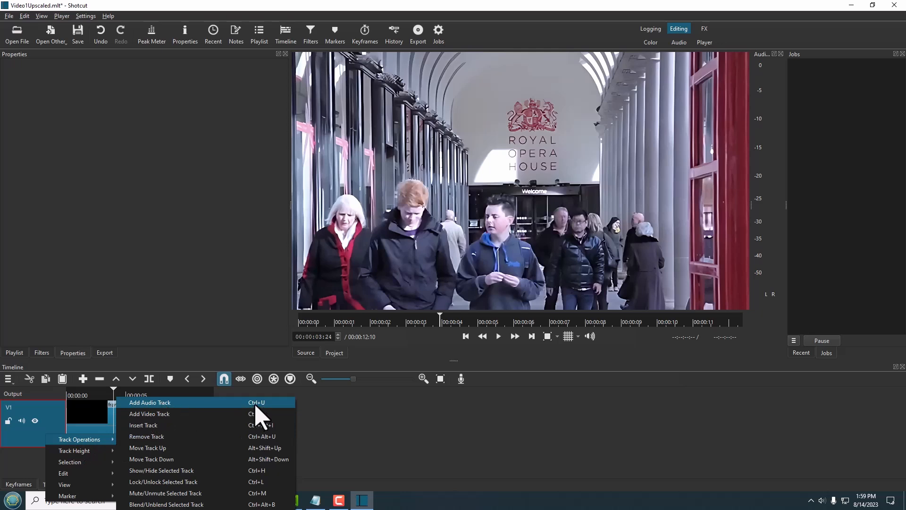
pyautogui.click(226, 411)
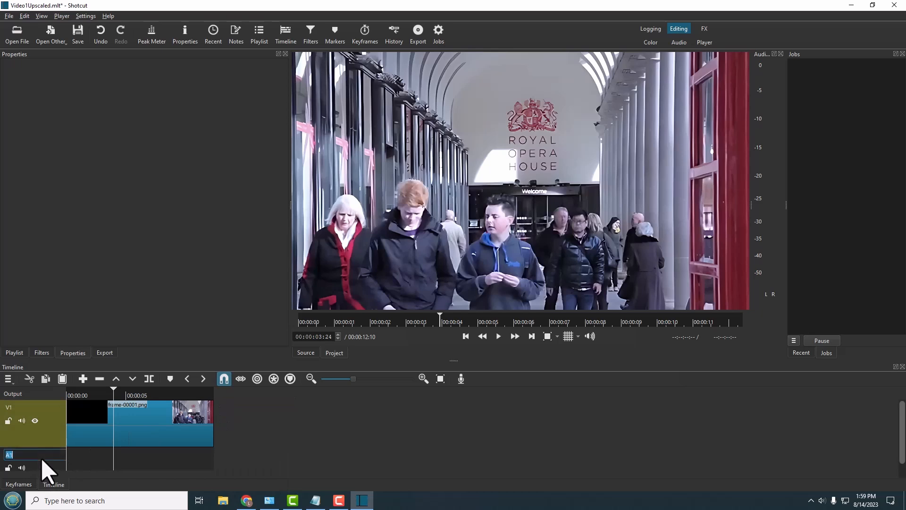
pyautogui.click(44, 466)
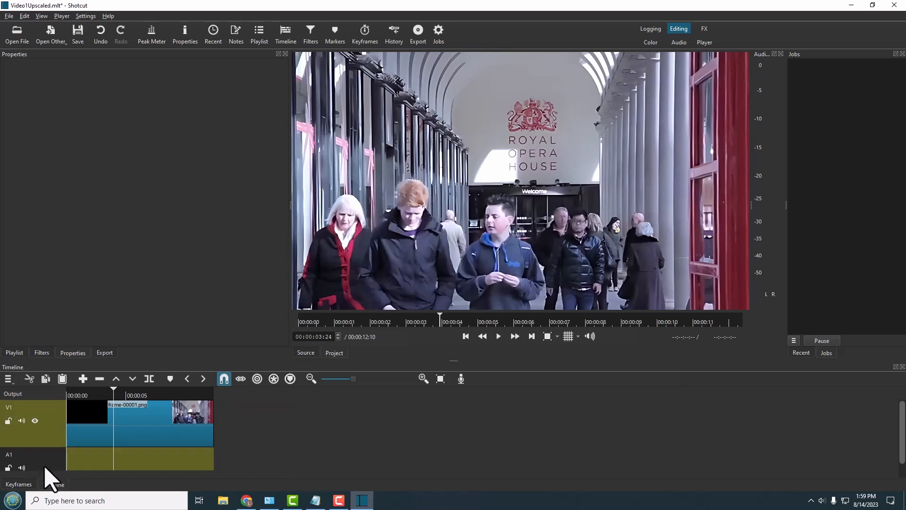
pyautogui.click(44, 466)
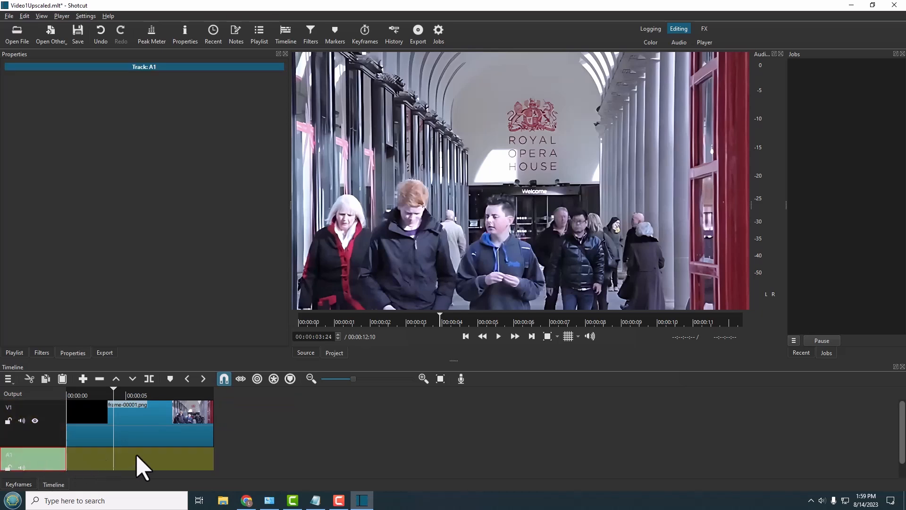
# Step: Bring the original video1.mp4 from the Desktop's Video Scaling folder onto the start of audio track A1 and minimize File Explorer
pyautogui.click(229, 500)
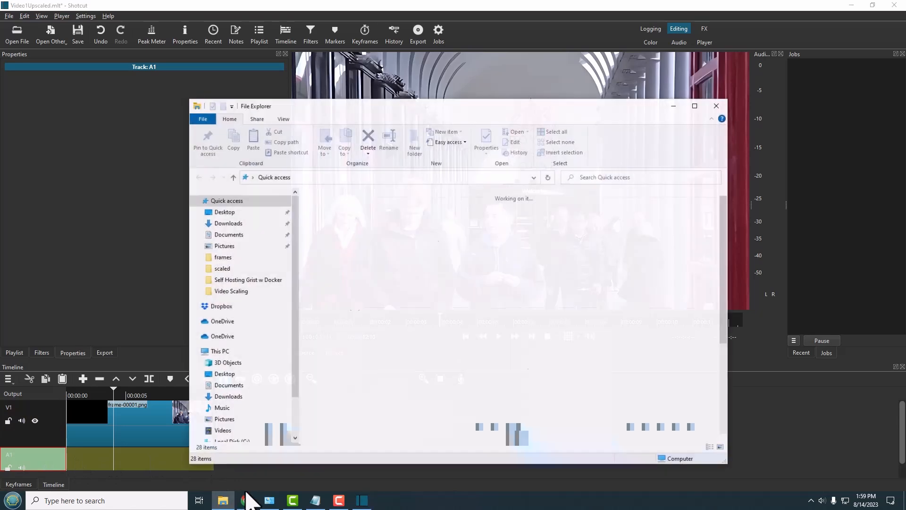
pyautogui.click(237, 212)
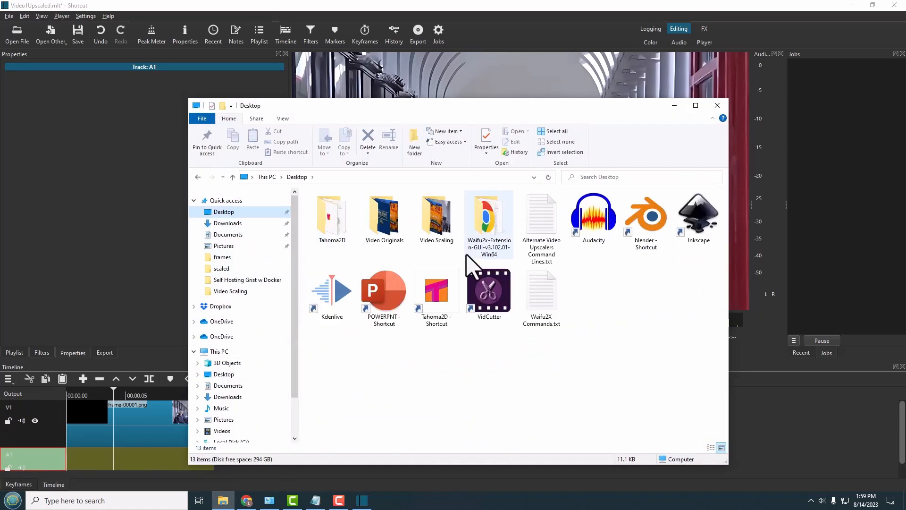
pyautogui.doubleClick(437, 219)
pyautogui.moveTo(440, 227); pyautogui.dragTo(439, 255)
pyautogui.moveTo(379, 373); pyautogui.dragTo(43, 462)
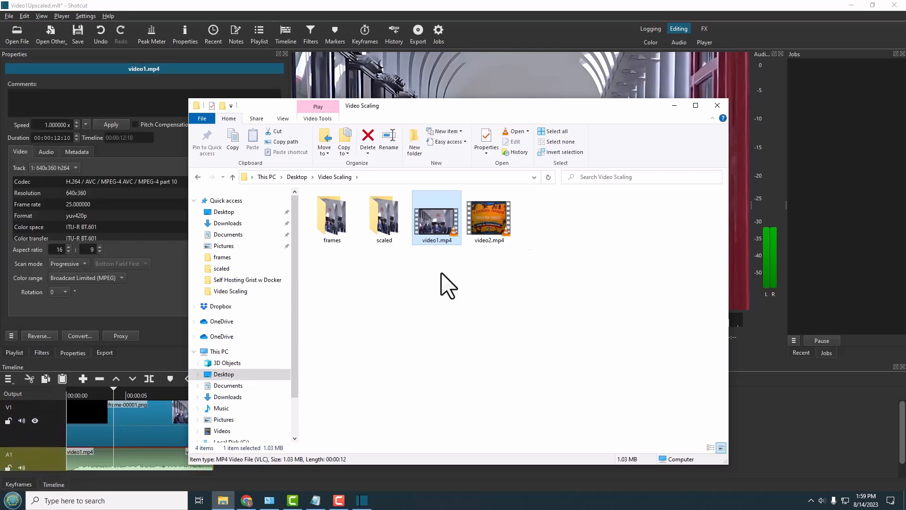
pyautogui.click(675, 107)
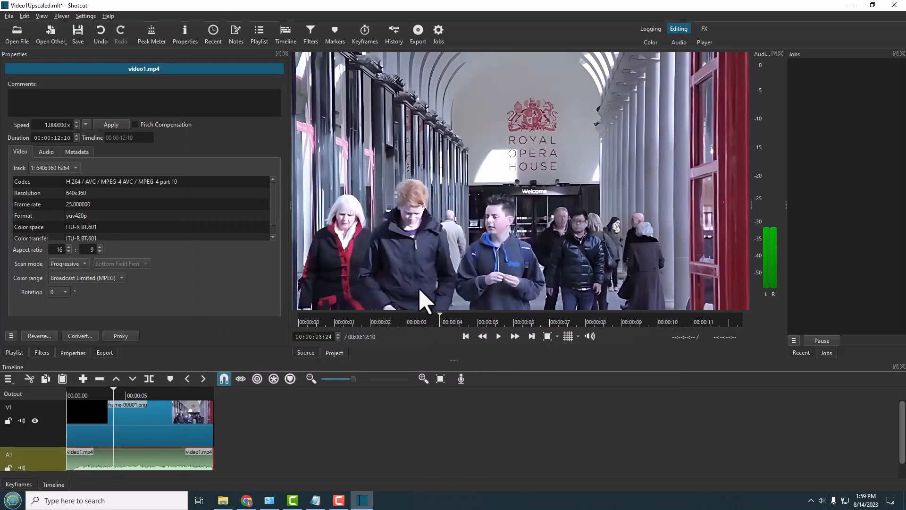
# Step: Play the timeline to check that the original audio matches the upscaled frames, and select the image sequence clip
pyautogui.click(498, 336)
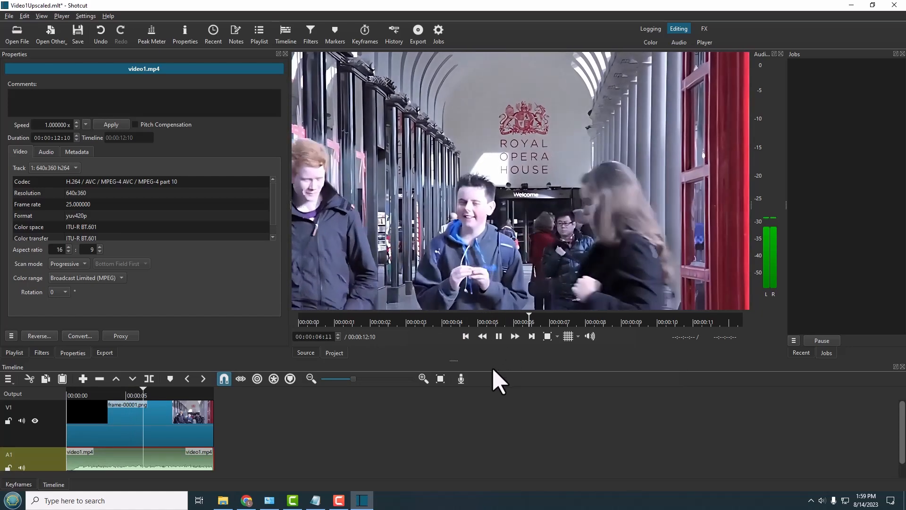
pyautogui.click(499, 337)
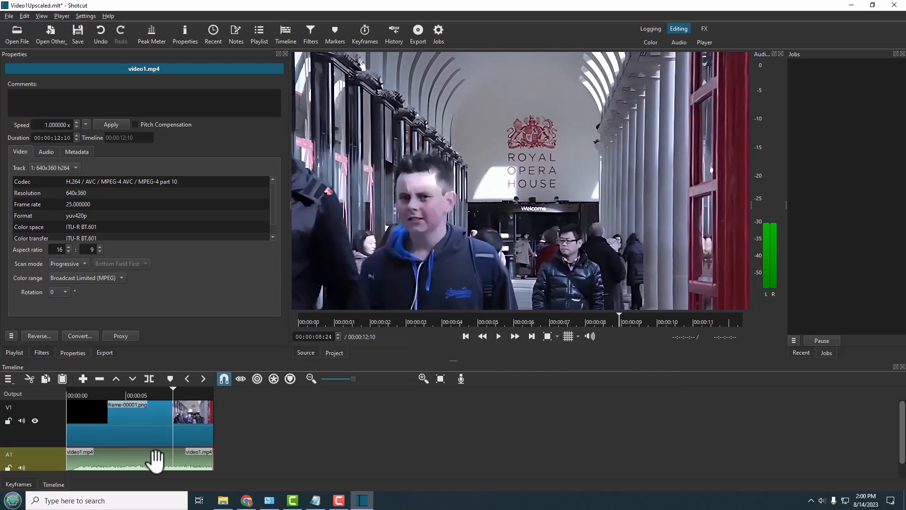
pyautogui.click(165, 418)
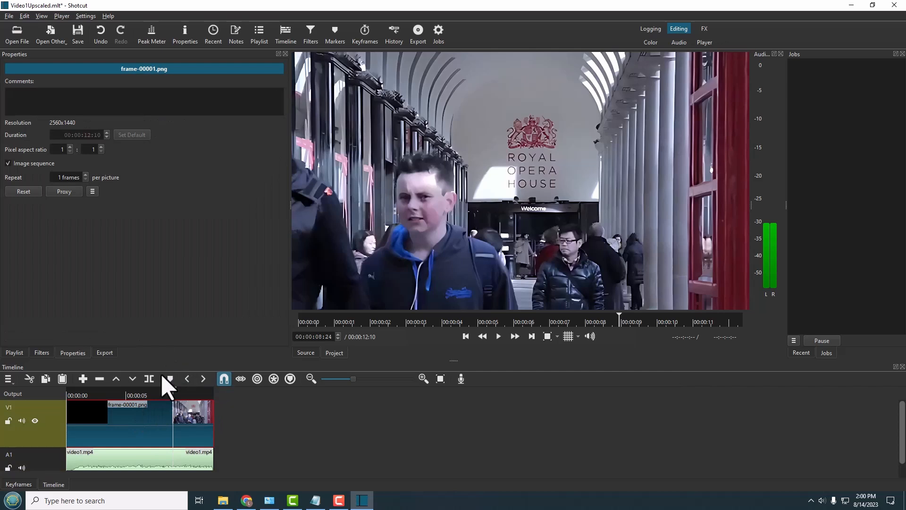
# Step: Export the timeline with the H.264 High Profile preset as Video1Upscaled.mp4 in the Video Scaling folder
pyautogui.click(417, 33)
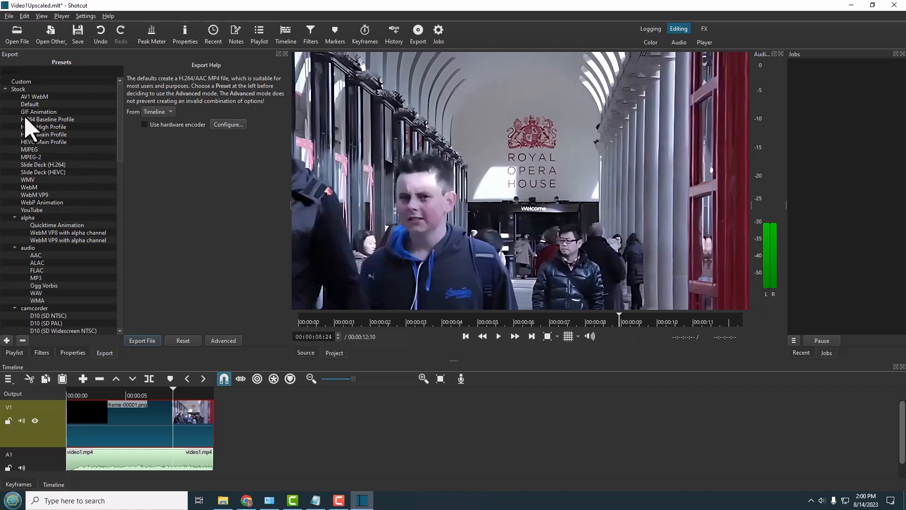
pyautogui.click(43, 135)
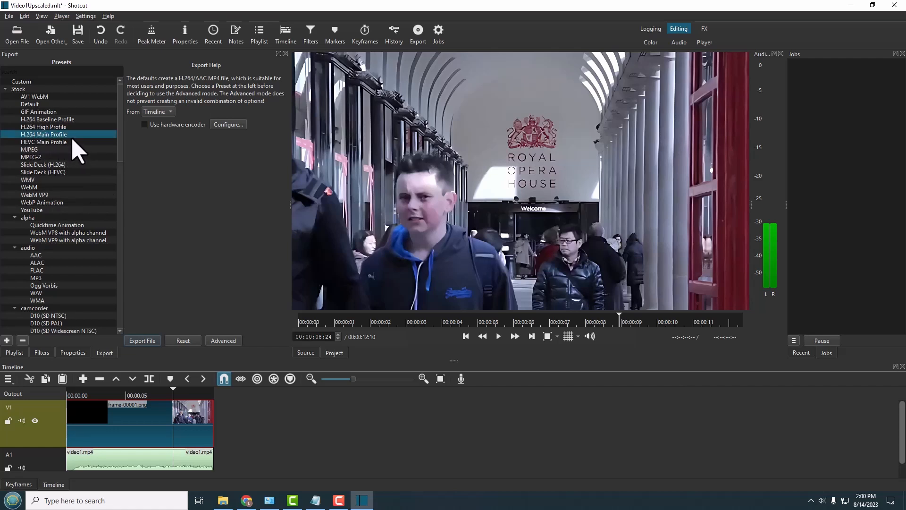
pyautogui.click(56, 128)
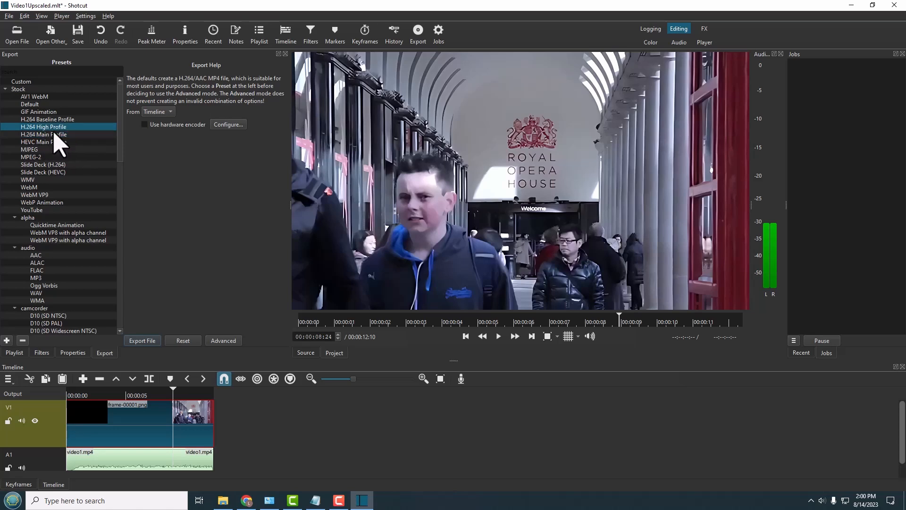
pyautogui.click(142, 341)
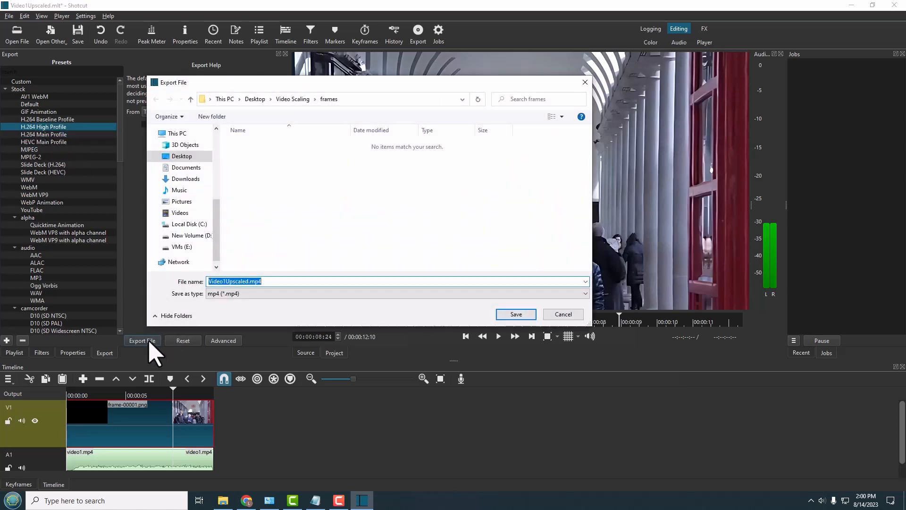
pyautogui.click(299, 99)
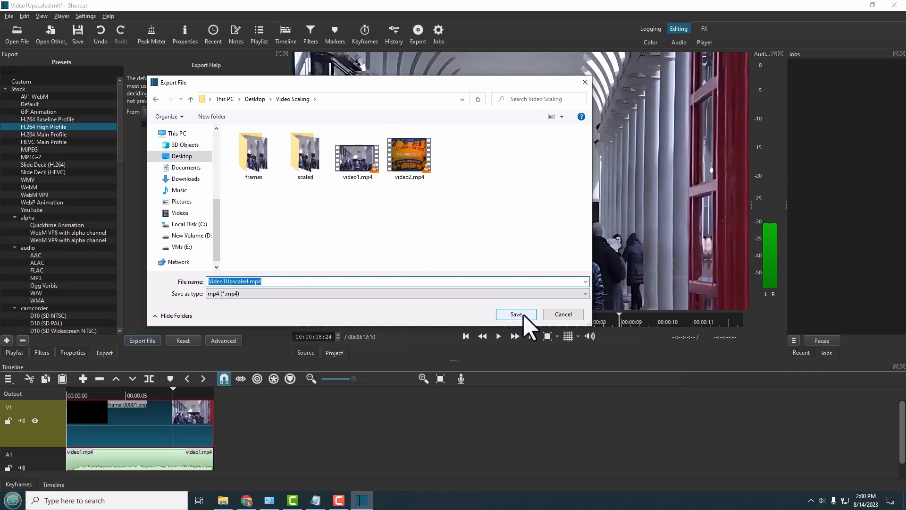
pyautogui.click(516, 314)
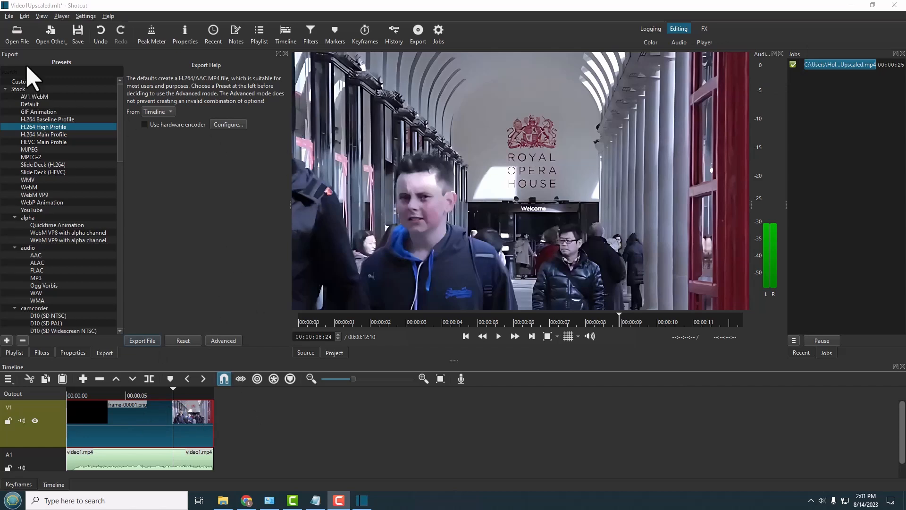
# Step: Save the Video1Upscaled project, close Shotcut and minimize the Notepad note
pyautogui.click(78, 37)
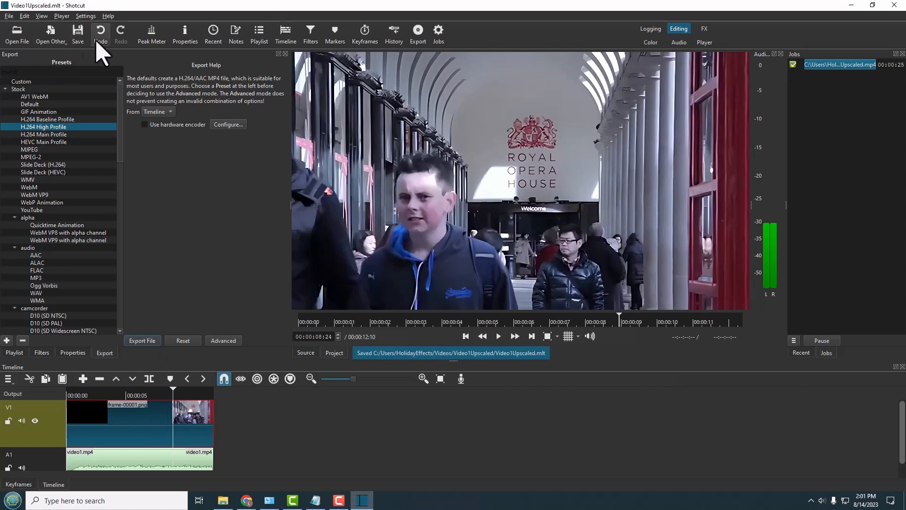
pyautogui.click(894, 5)
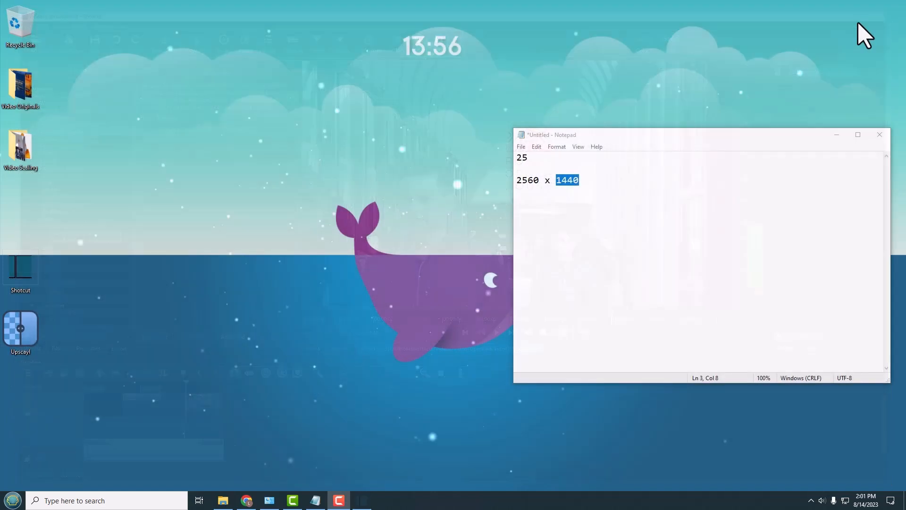
pyautogui.click(837, 135)
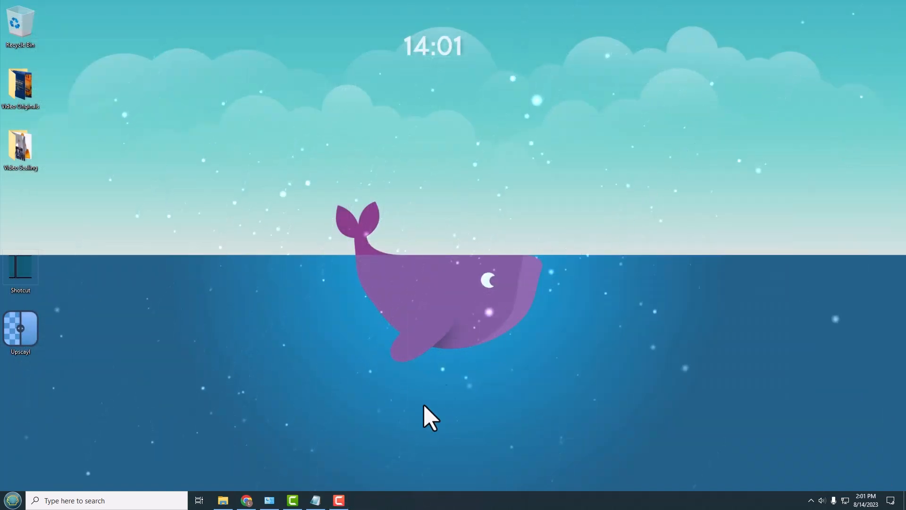
# Step: Check the frame width, frame height and frame rate in the detailed file properties of Video1Upscaled.mp4 in Video Scaling
pyautogui.click(225, 501)
pyautogui.click(442, 311)
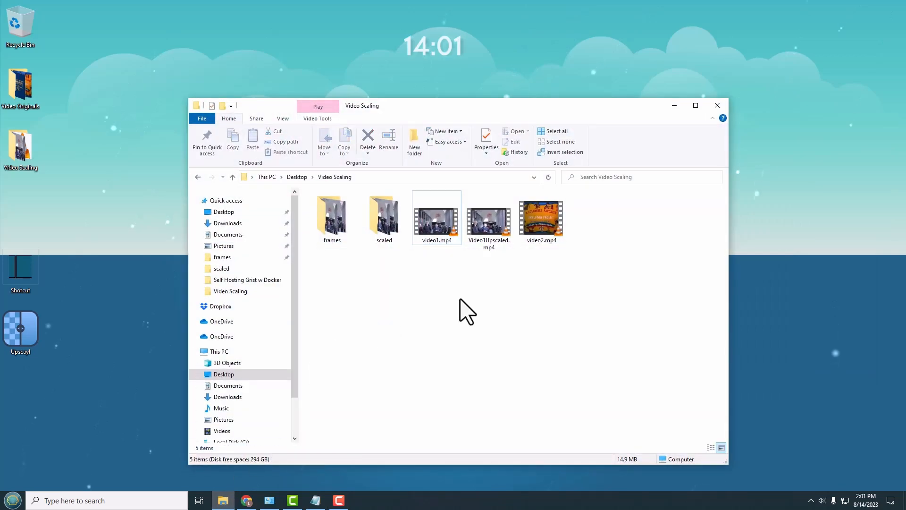
pyautogui.click(491, 243)
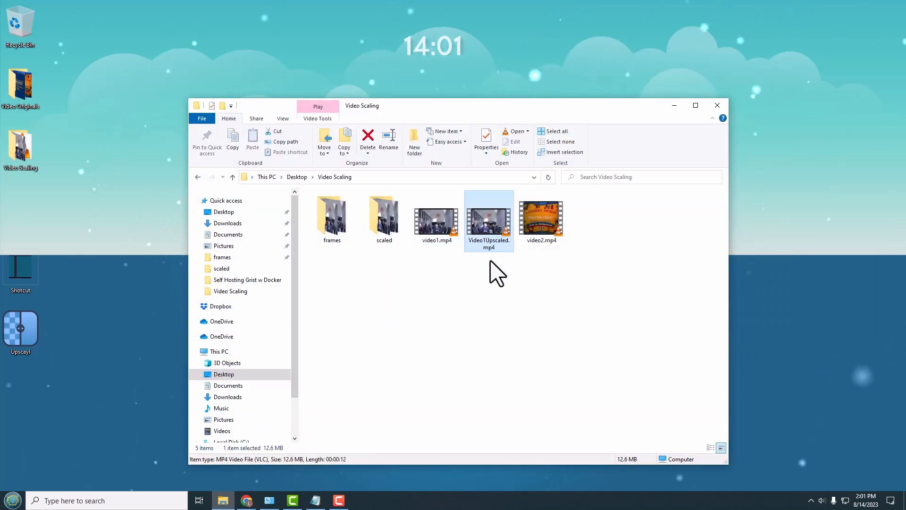
pyautogui.rightClick(493, 234)
pyautogui.click(547, 442)
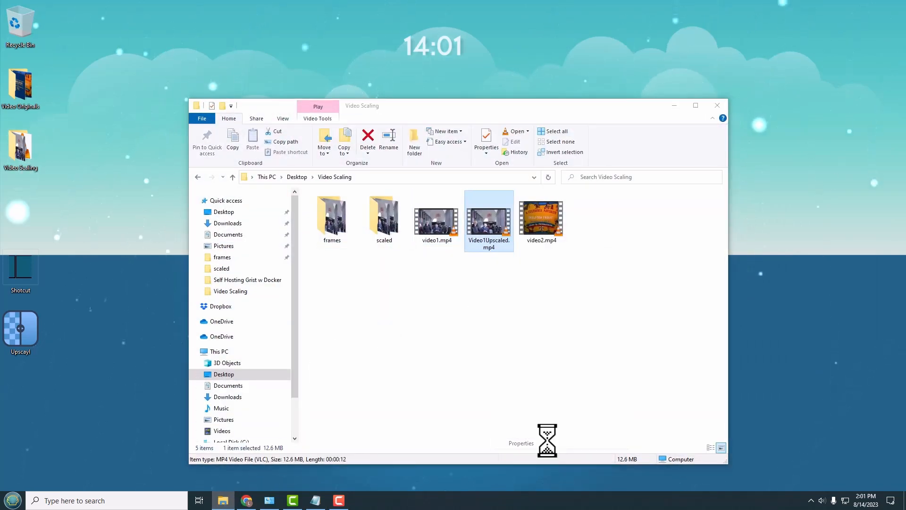
pyautogui.click(558, 256)
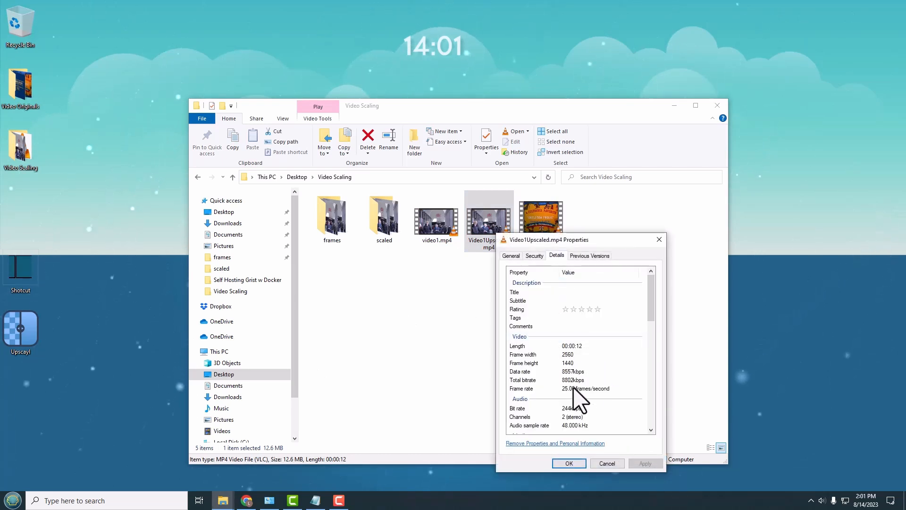
# Step: Close the file properties and play Video1Upscaled.mp4 in VLC to check the upscaled result, closing the player when done
pyautogui.click(603, 464)
pyautogui.doubleClick(491, 227)
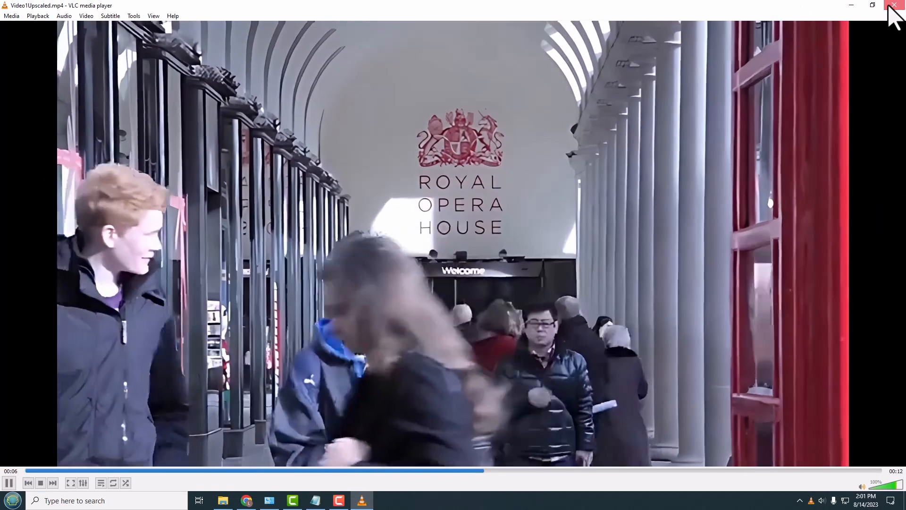
pyautogui.click(894, 5)
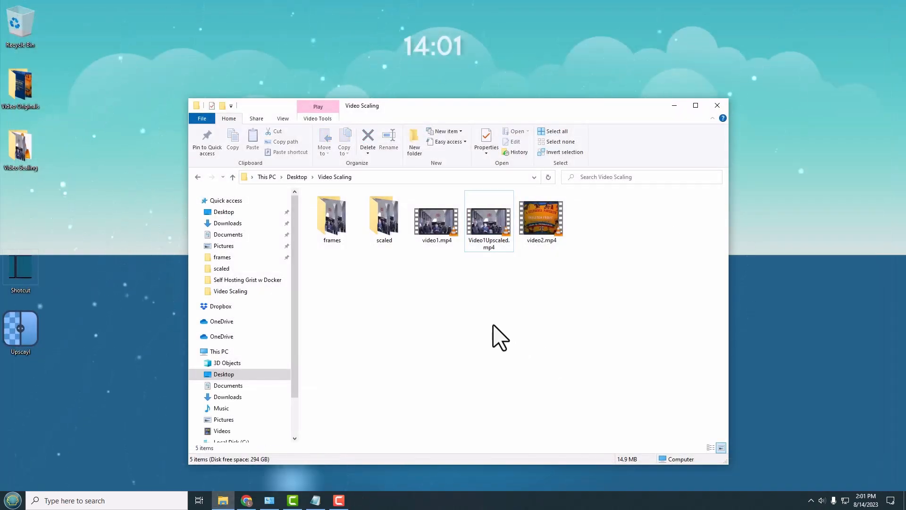
# Step: Launch Shotcut and start a new project named test110 with the Automatic video mode
pyautogui.click(546, 219)
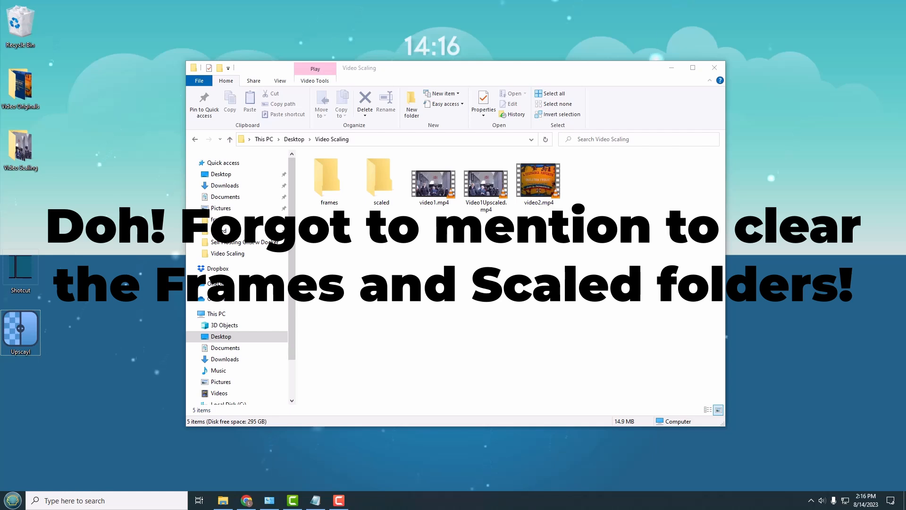
pyautogui.click(30, 269)
pyautogui.doubleClick(30, 269)
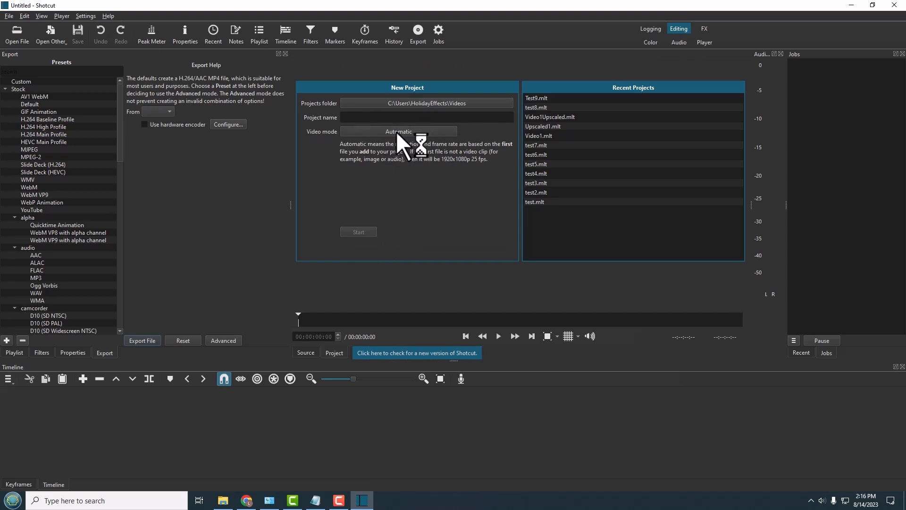
pyautogui.click(400, 118)
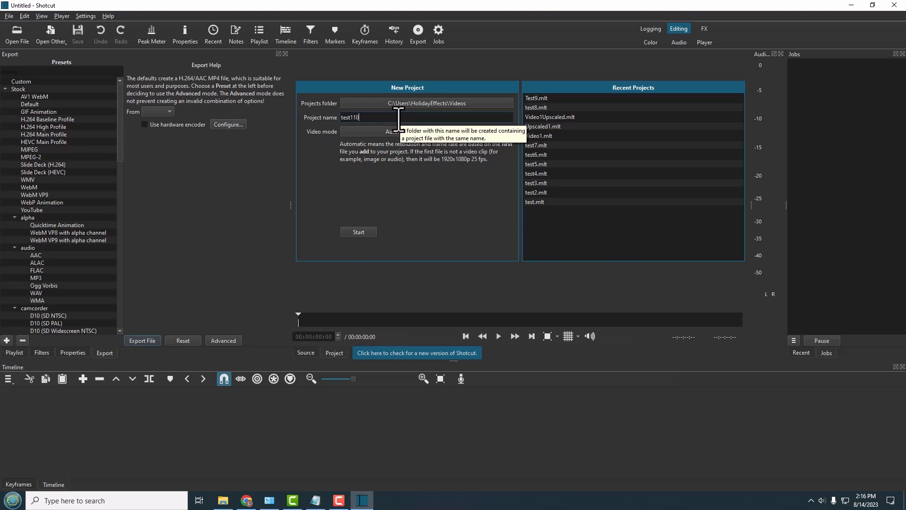
pyautogui.click(370, 233)
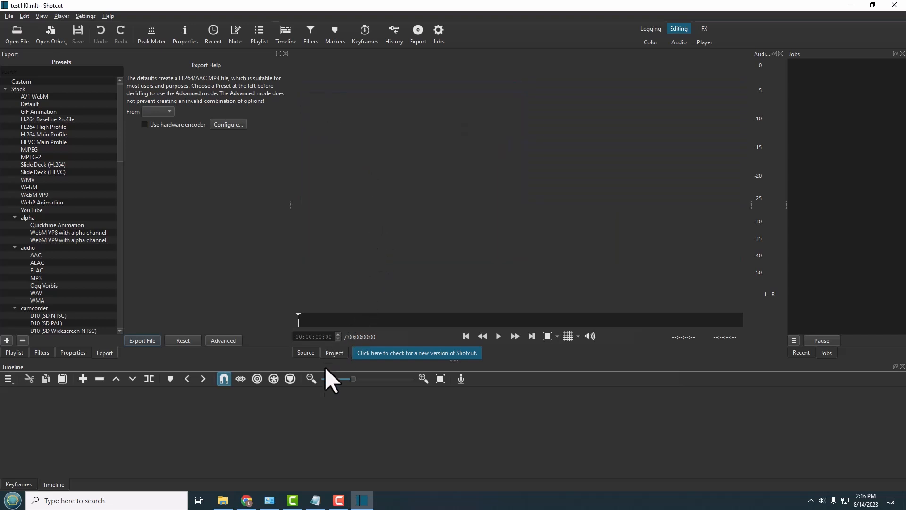
# Step: Add video2.mp4 from the Video Scaling folder to the start of the Shotcut timeline
pyautogui.click(231, 502)
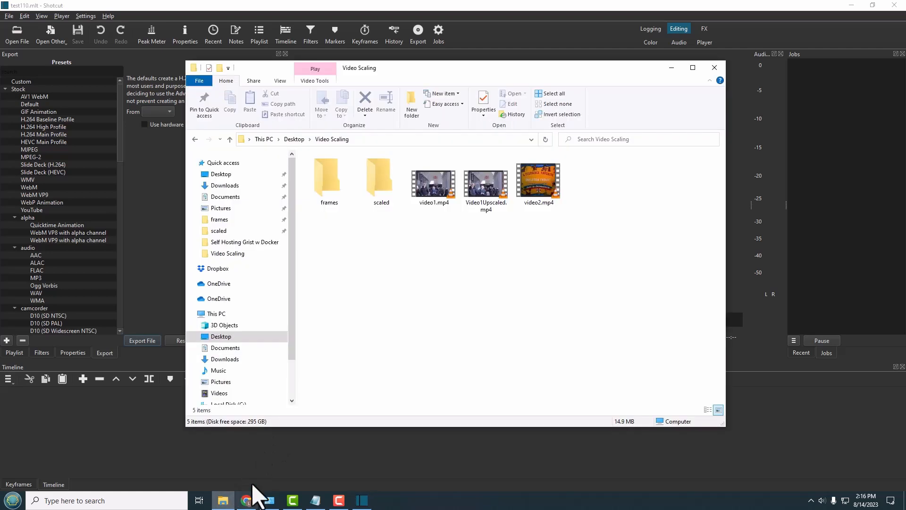
pyautogui.click(522, 206)
pyautogui.moveTo(523, 207); pyautogui.dragTo(75, 465)
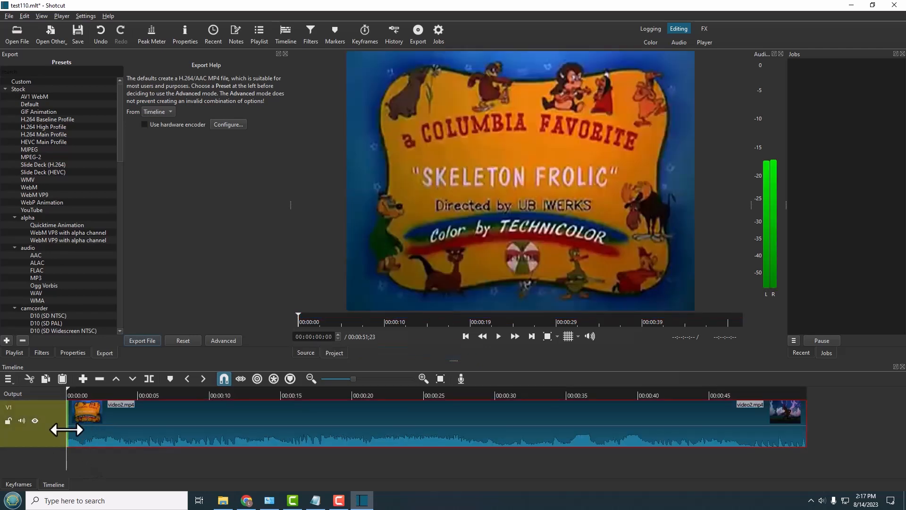
# Step: Look up the video2.mp4 clip's frame rate, record 29.970030 in the Notepad note and minimize the note
pyautogui.click(107, 429)
pyautogui.click(73, 353)
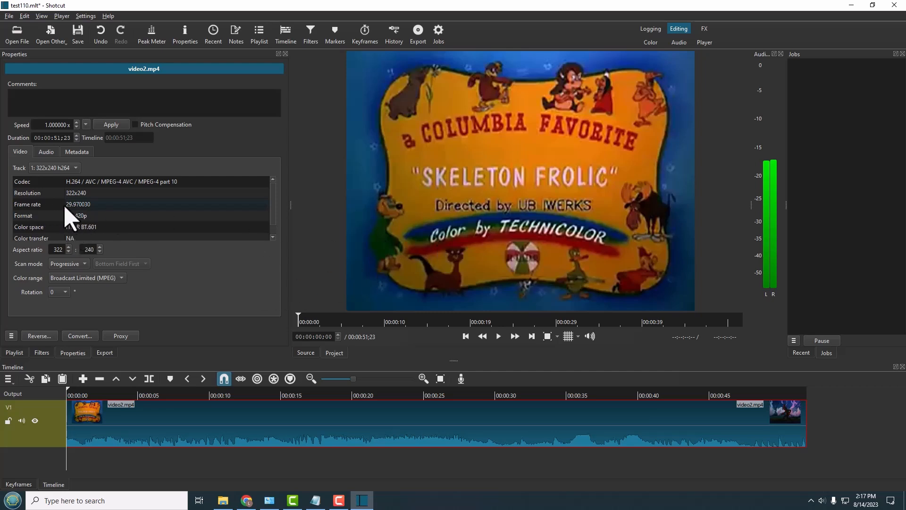
pyautogui.click(316, 500)
pyautogui.moveTo(530, 157); pyautogui.dragTo(504, 159)
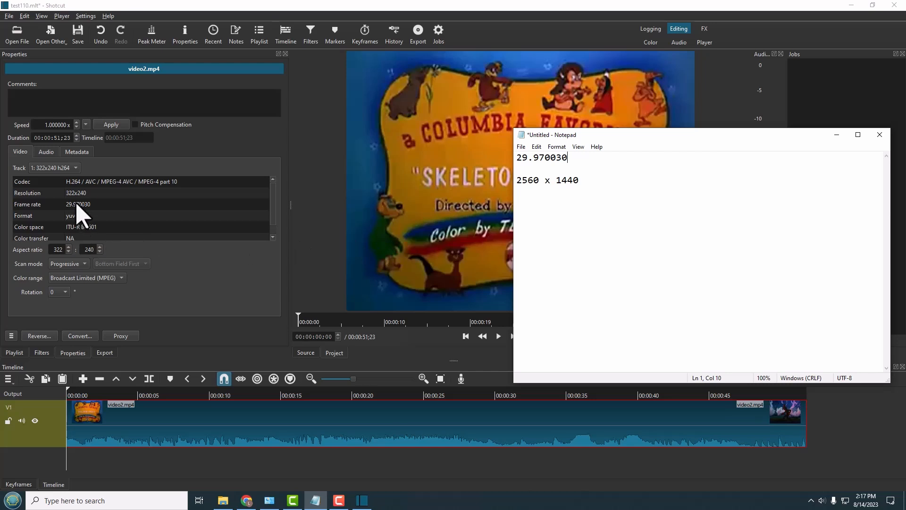
pyautogui.click(836, 135)
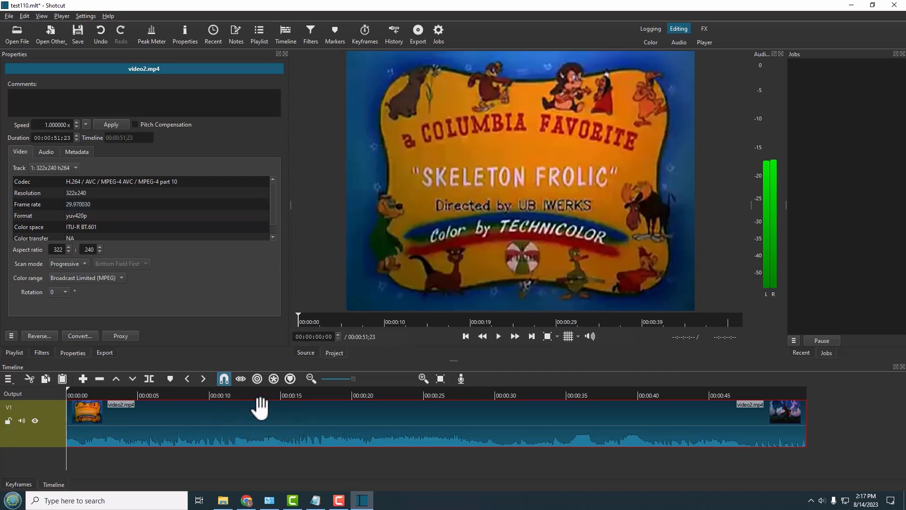
# Step: Export the timeline as PNG stills named frame in the frames folder of Video Scaling, and close Shotcut without saving the project
pyautogui.click(418, 37)
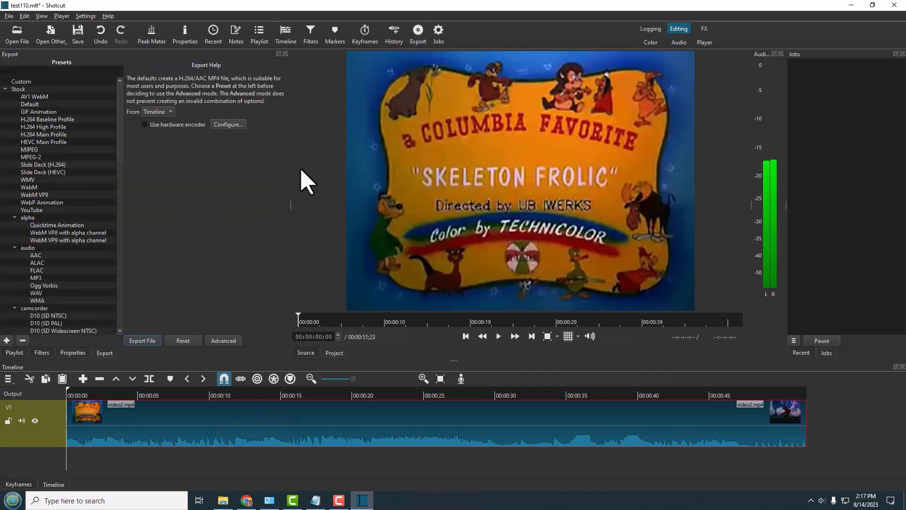
pyautogui.moveTo(118, 152); pyautogui.dragTo(111, 324)
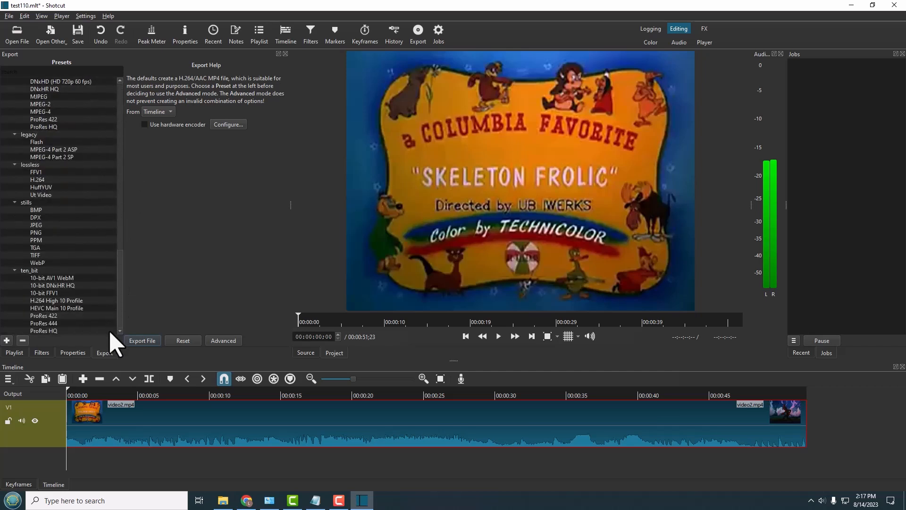
pyautogui.click(40, 232)
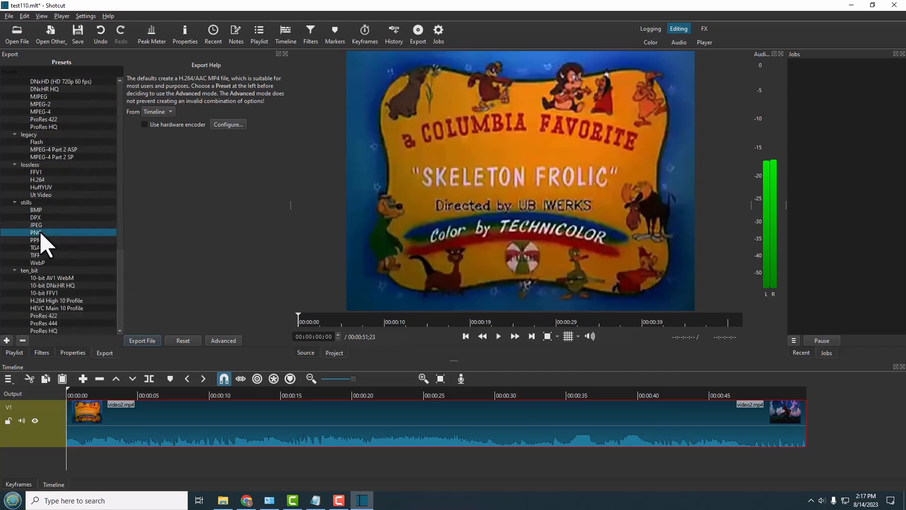
pyautogui.click(142, 340)
pyautogui.click(302, 99)
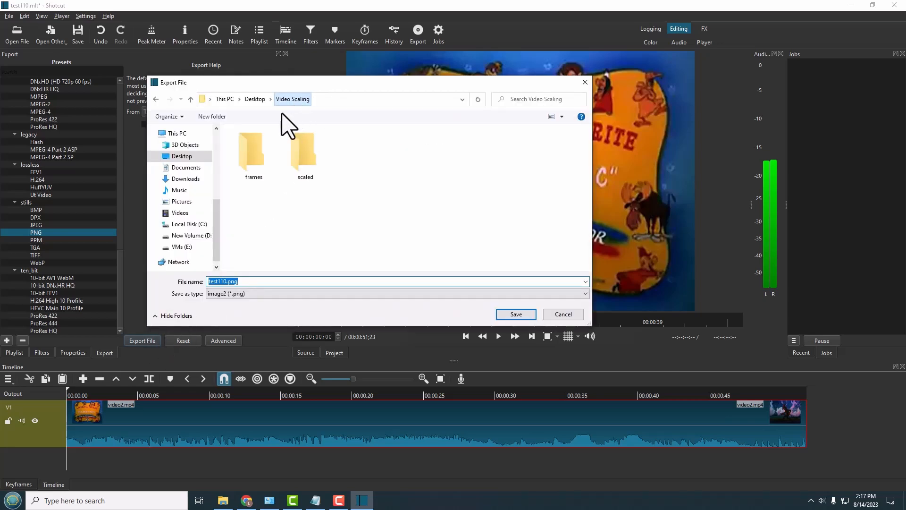
pyautogui.doubleClick(252, 171)
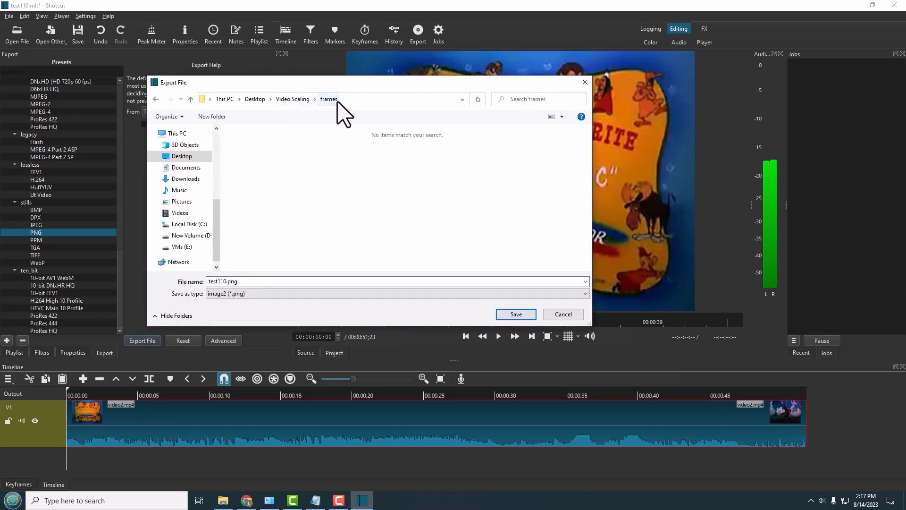
pyautogui.click(256, 280)
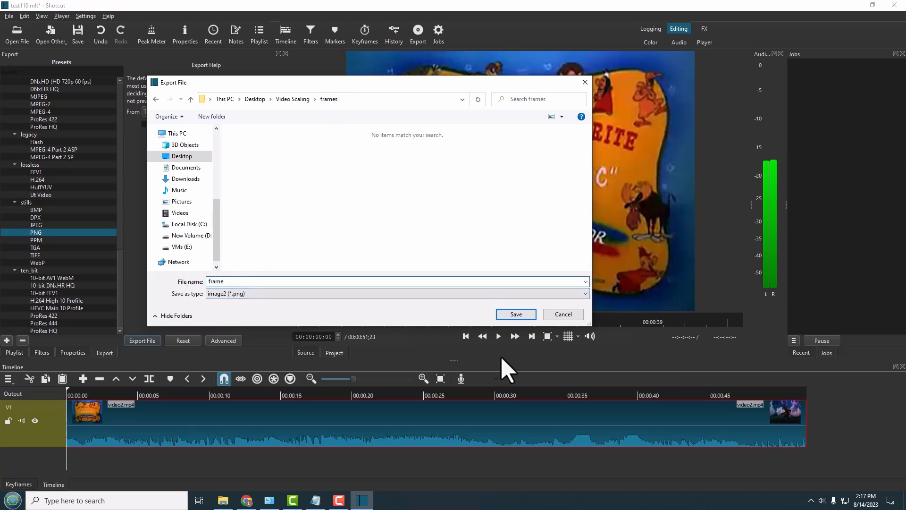
pyautogui.click(517, 314)
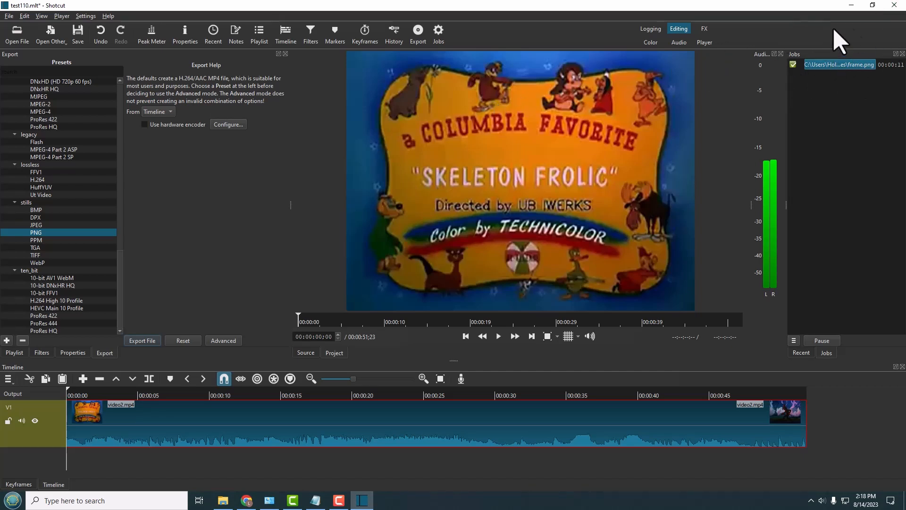
pyautogui.click(895, 6)
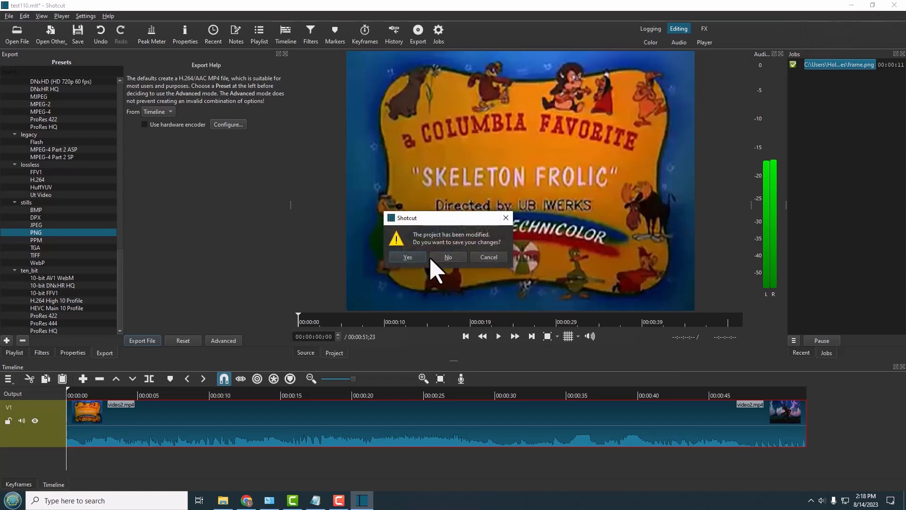
pyautogui.click(448, 257)
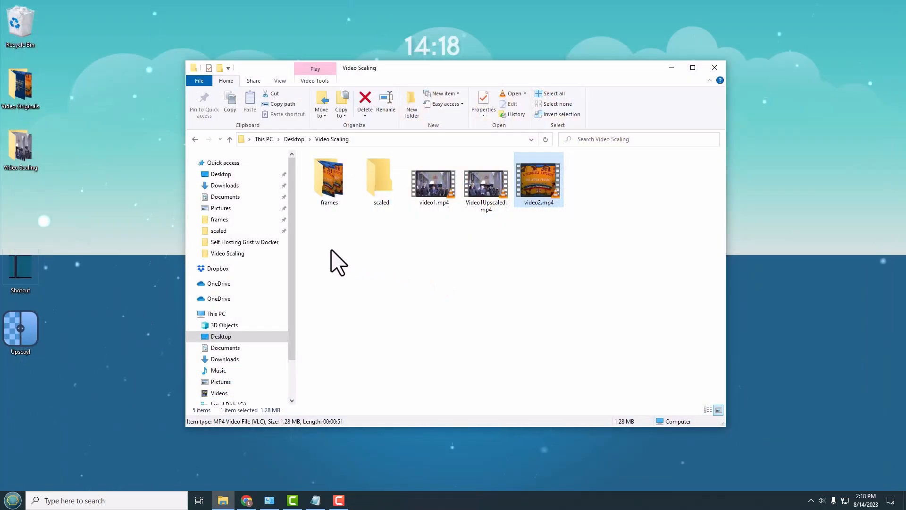
# Step: Look through the exported PNG files in the frames folder from first to last, and return to Video Scaling
pyautogui.doubleClick(325, 189)
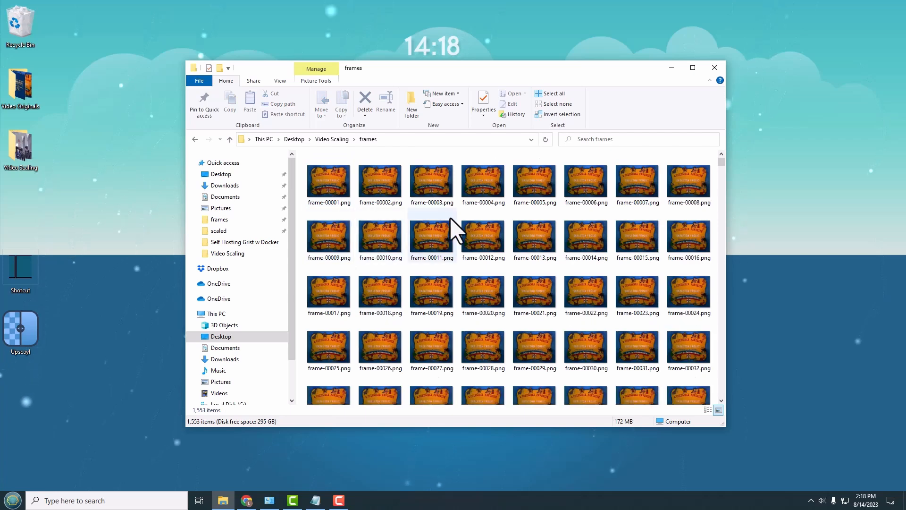
pyautogui.moveTo(722, 160); pyautogui.dragTo(717, 409)
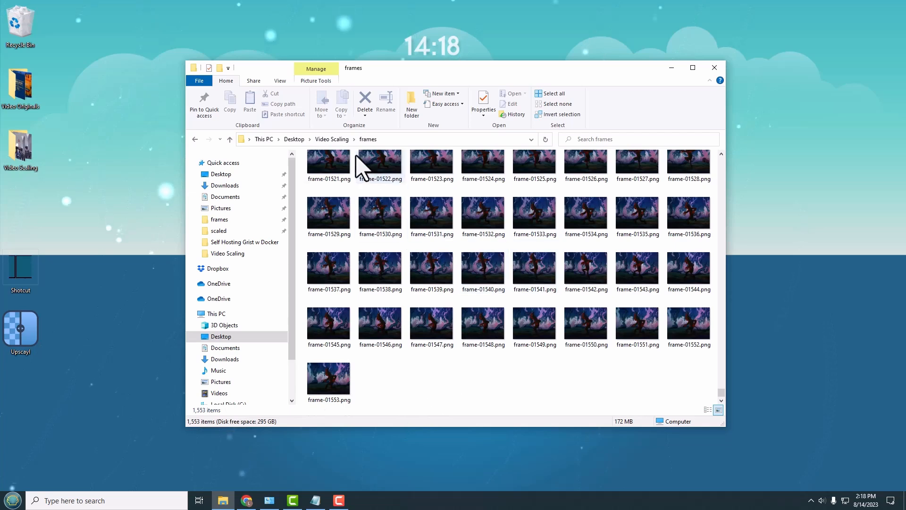
pyautogui.click(332, 139)
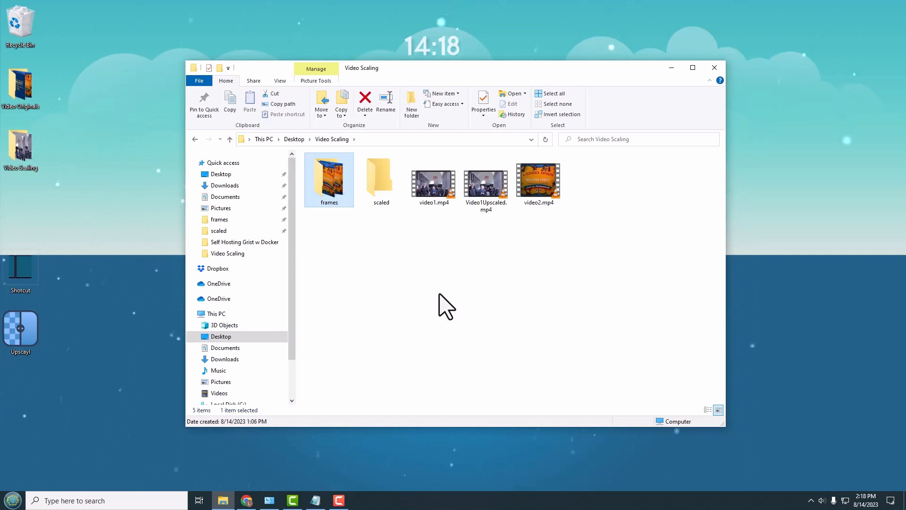
# Step: Launch Upscayl and select the frames folder in Video Scaling as the batch upscale source
pyautogui.doubleClick(29, 335)
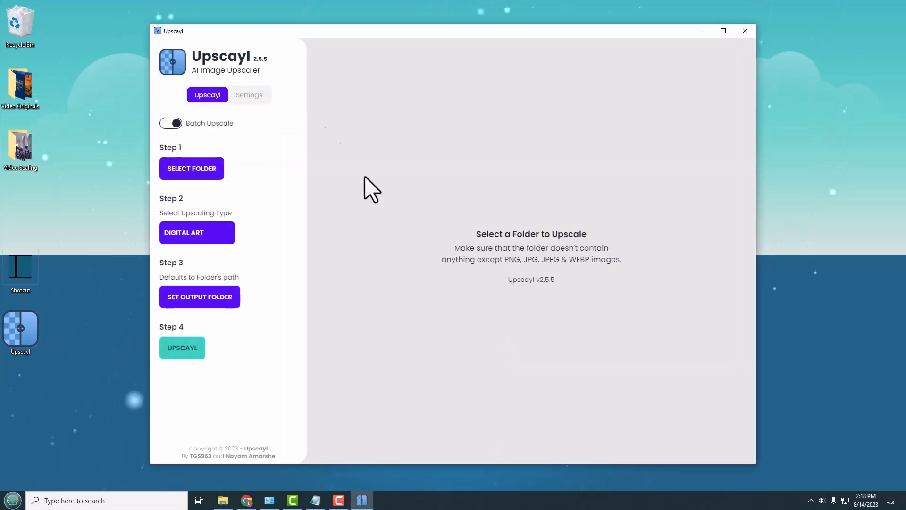
pyautogui.moveTo(241, 125)
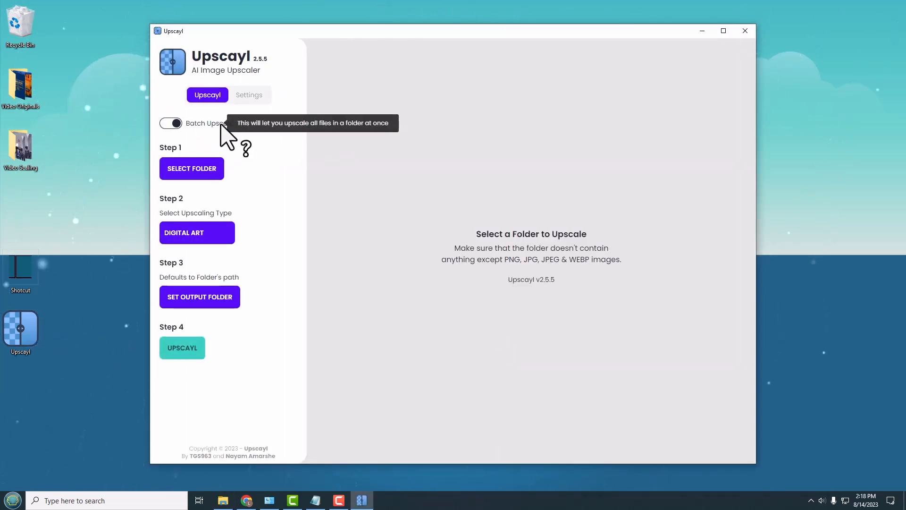
pyautogui.click(209, 174)
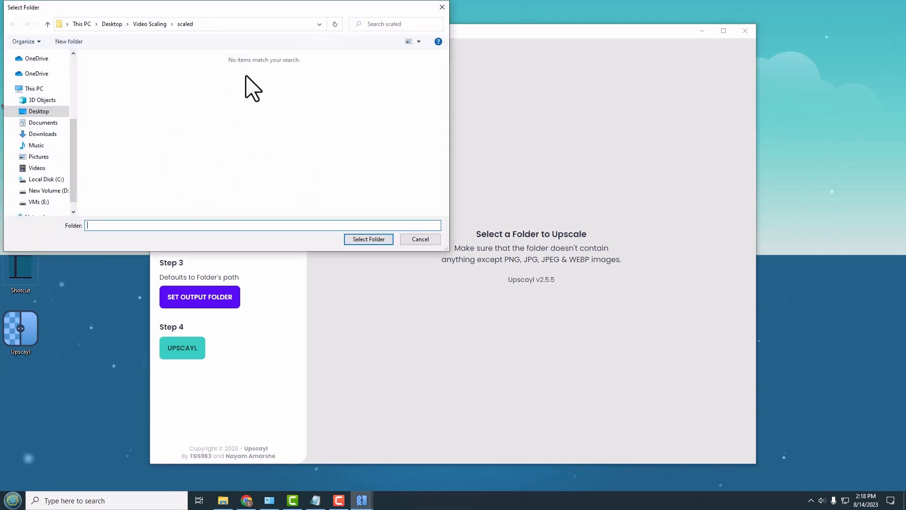
pyautogui.click(151, 24)
pyautogui.doubleClick(115, 90)
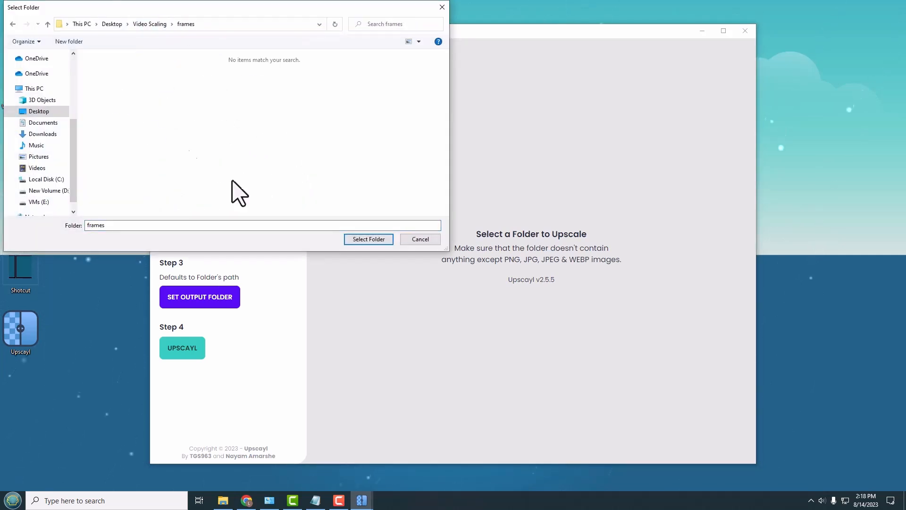
pyautogui.click(366, 241)
# Step: Choose Digital Art as the upscaling type for the batch
pyautogui.click(210, 236)
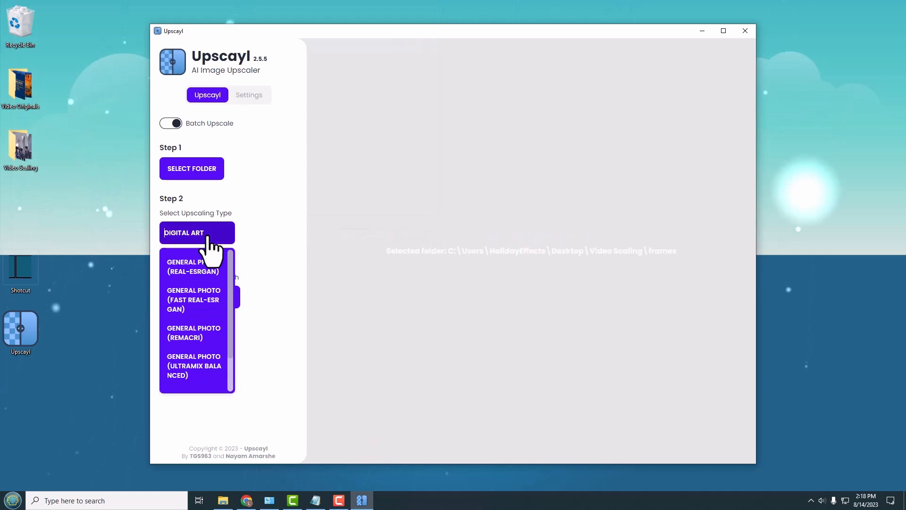
pyautogui.scroll(-2, 227, 385)
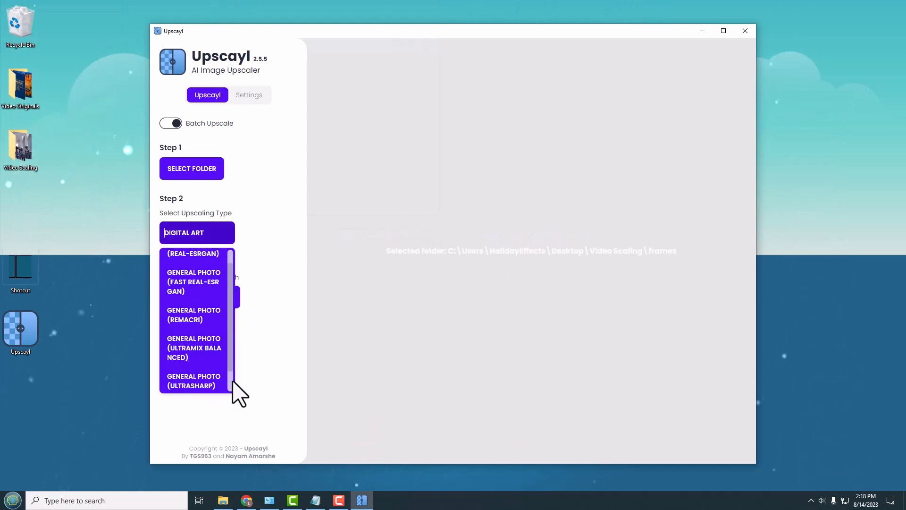
pyautogui.click(211, 379)
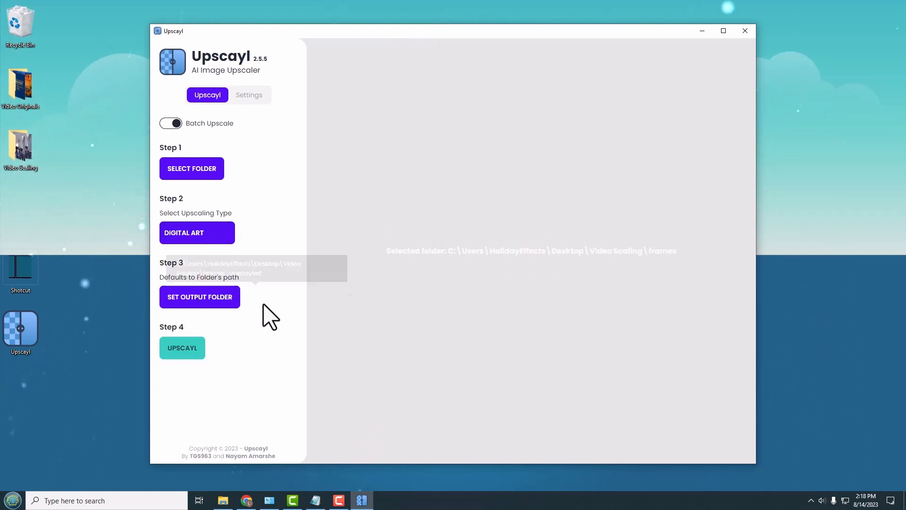
# Step: Set the scaled folder in Video Scaling as the output folder and run the batch upscale
pyautogui.click(223, 302)
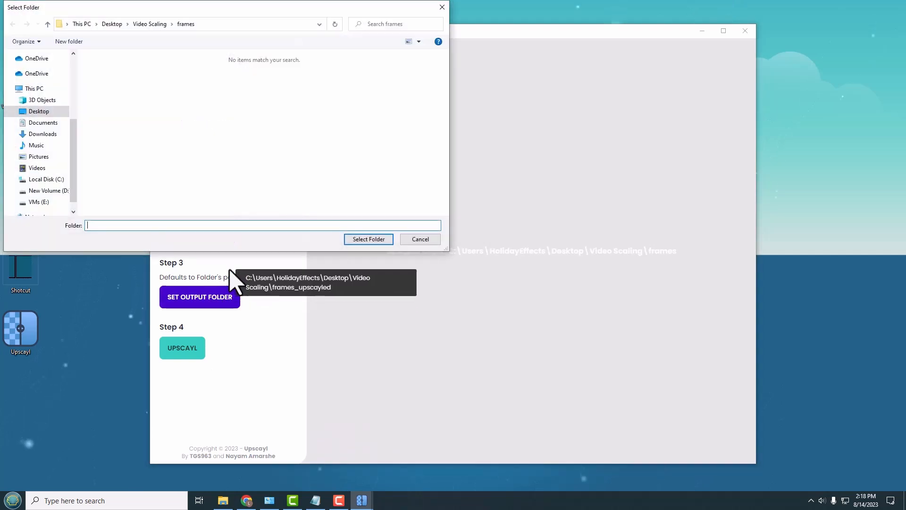
pyautogui.click(149, 24)
pyautogui.doubleClick(164, 95)
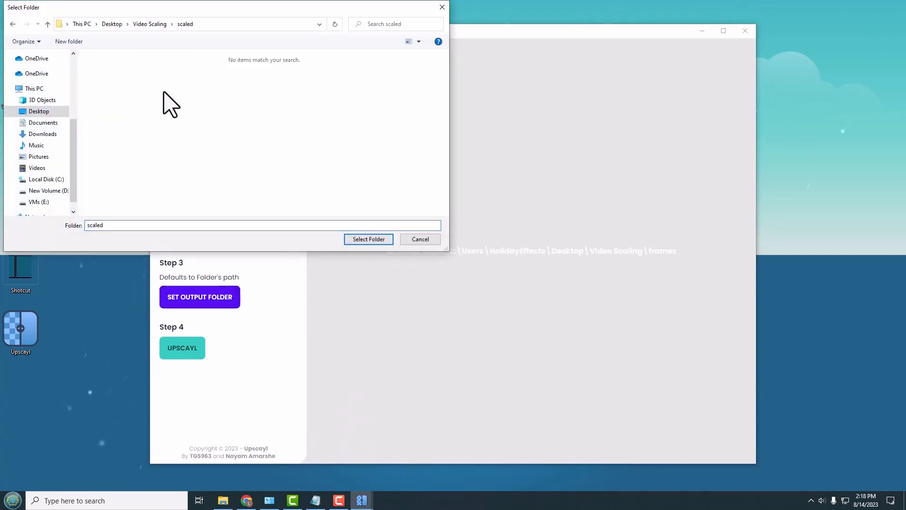
pyautogui.click(368, 239)
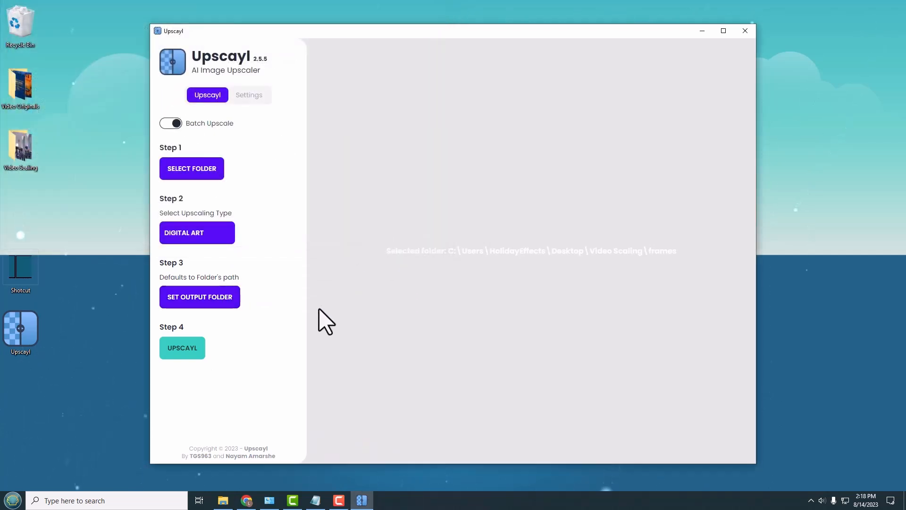
pyautogui.click(191, 358)
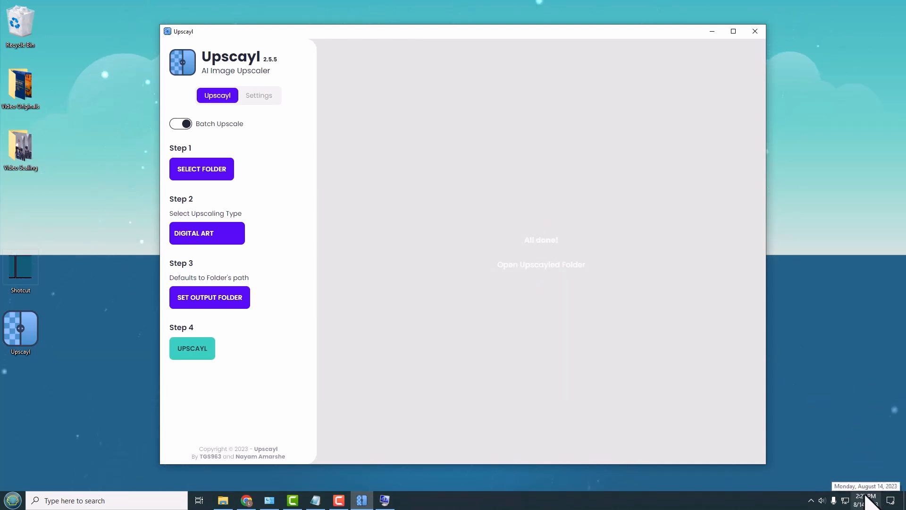
# Step: Complete the end time in the Notepad notes as 2:27 and close Upscayl
pyautogui.click(316, 501)
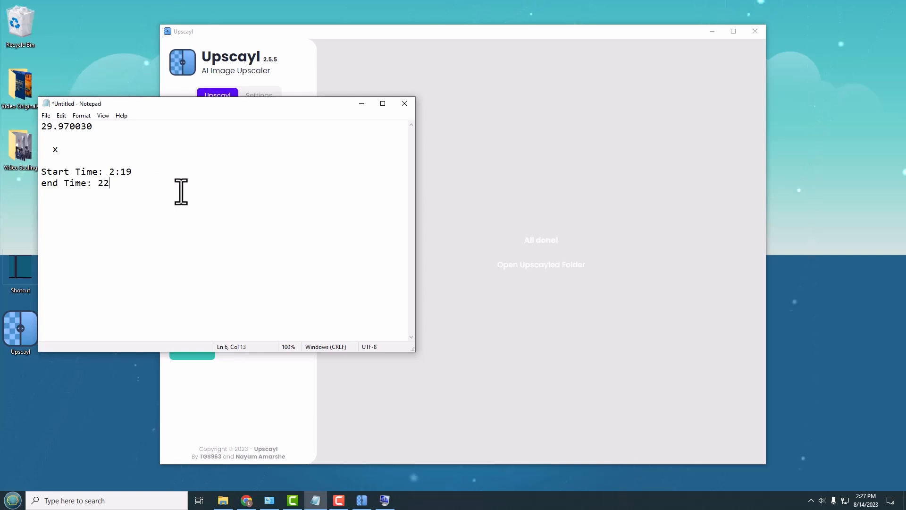
pyautogui.write(':27')
pyautogui.click(181, 192)
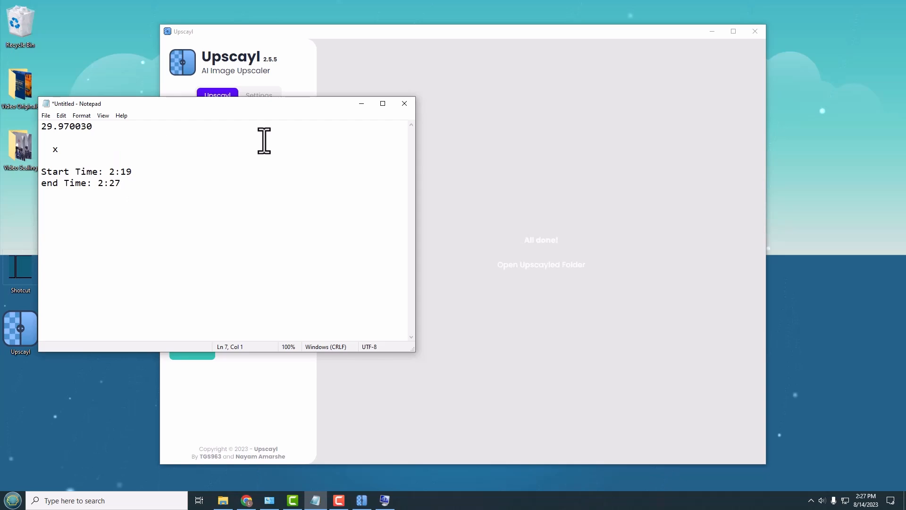
pyautogui.moveTo(301, 103); pyautogui.dragTo(394, 166)
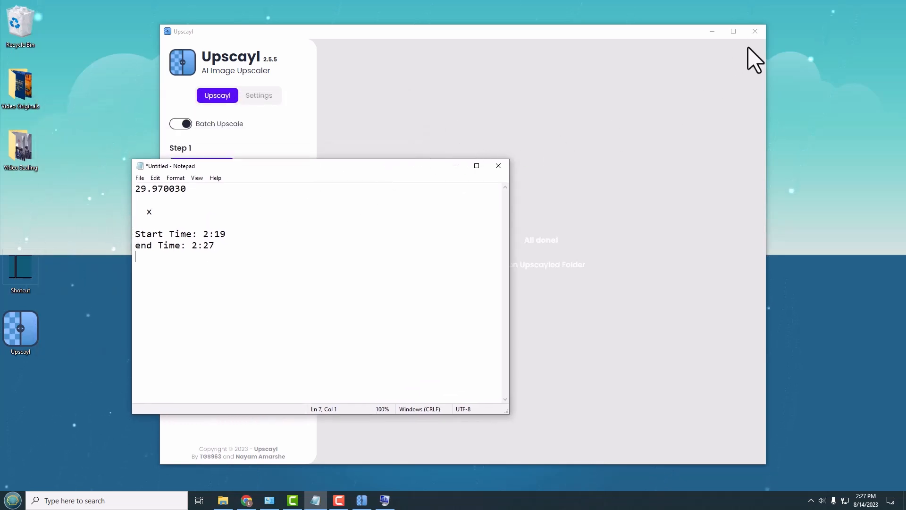
pyautogui.click(755, 31)
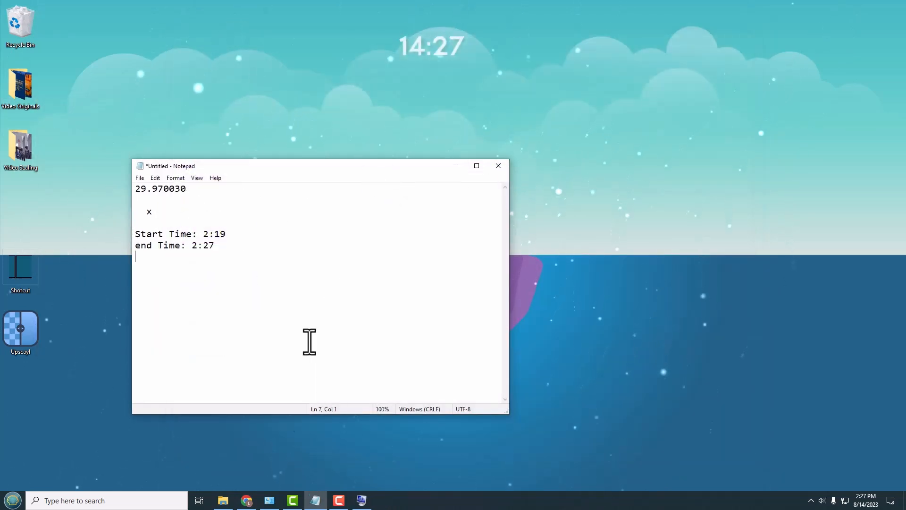
# Step: Go to the last upscaled frame in the scaled folder, frame-01553.png, and check its image dimensions in the file details
pyautogui.click(224, 499)
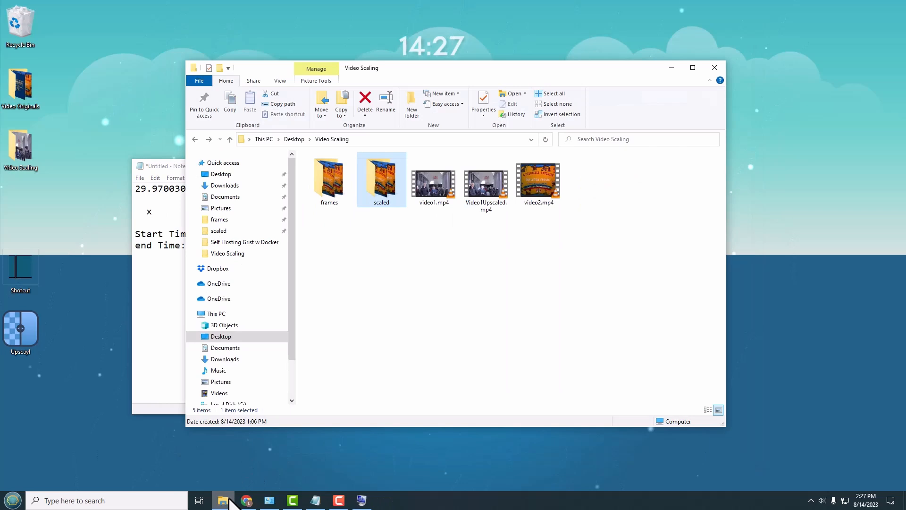
pyautogui.doubleClick(385, 198)
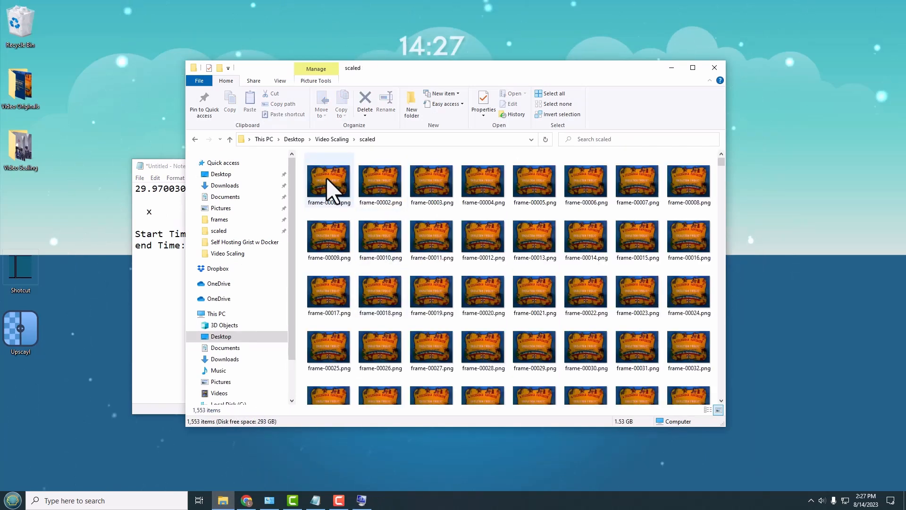
pyautogui.moveTo(721, 170); pyautogui.dragTo(705, 414)
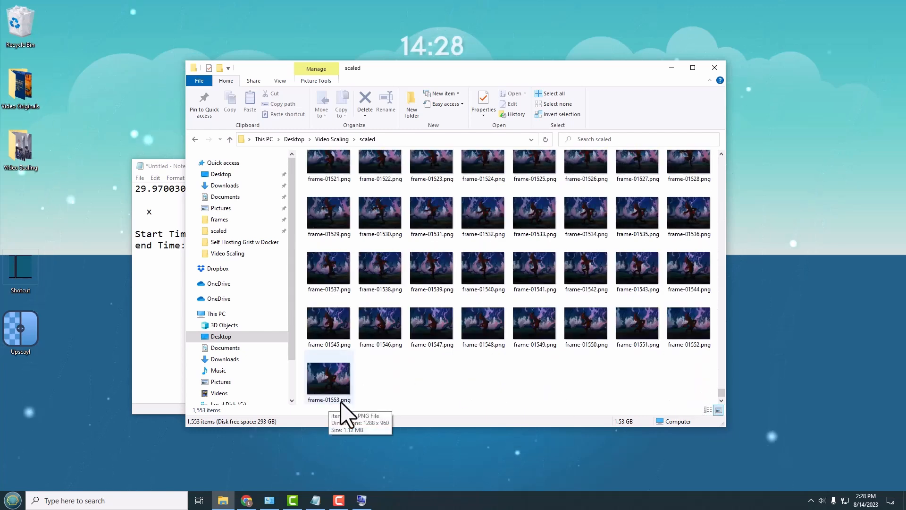
pyautogui.click(336, 387)
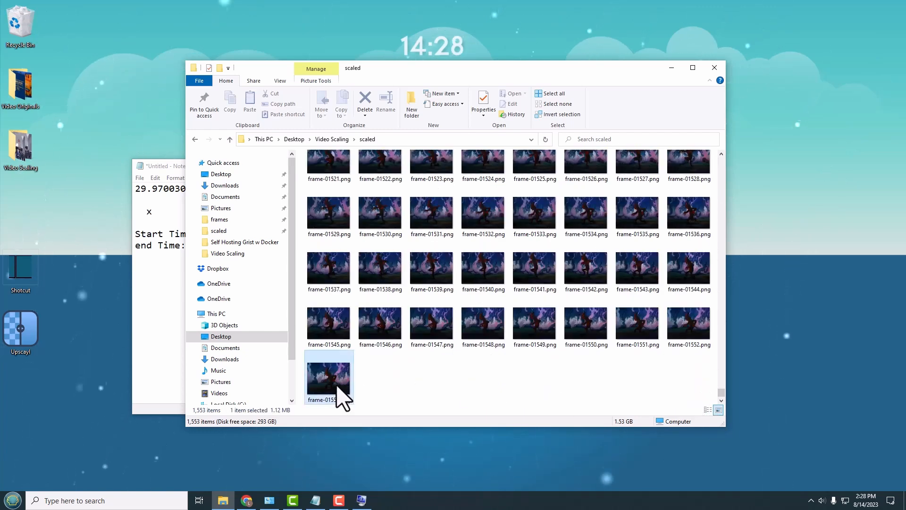
pyautogui.rightClick(343, 396)
pyautogui.click(378, 376)
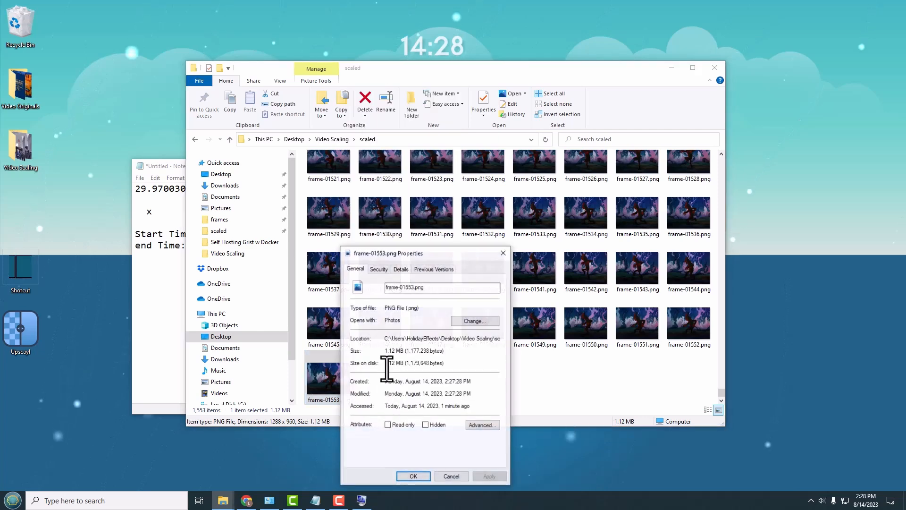
pyautogui.click(400, 269)
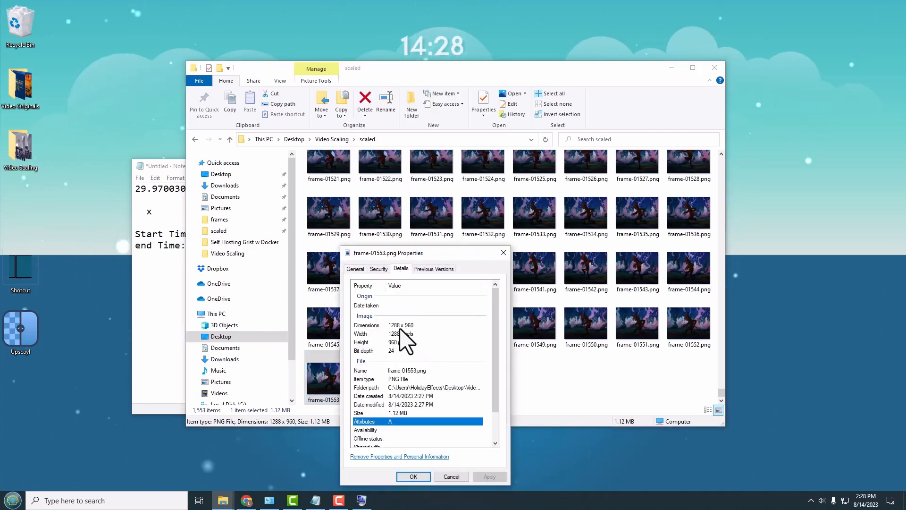
# Step: Record the upscaled frame resolution as 1288 x 960 in the Notepad notes and close the frame's properties
pyautogui.moveTo(173, 166); pyautogui.dragTo(39, 203)
pyautogui.moveTo(409, 256); pyautogui.dragTo(505, 242)
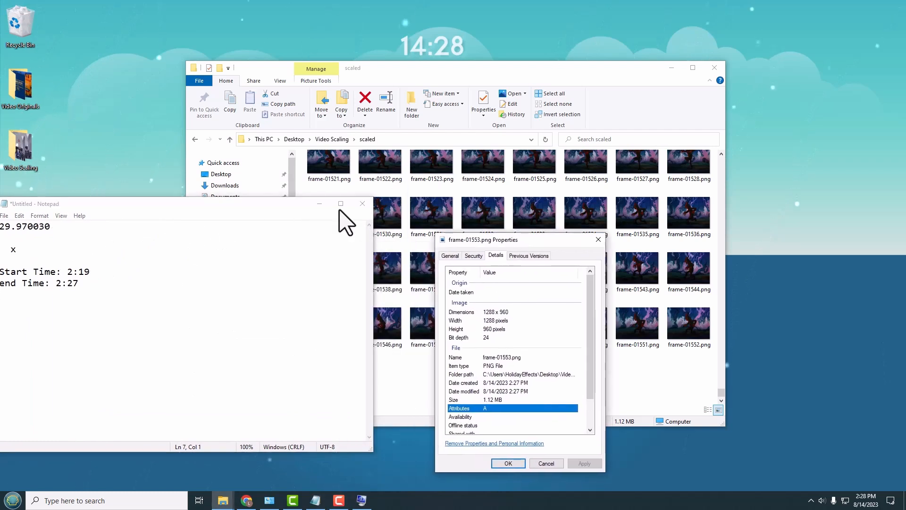
pyautogui.moveTo(240, 202); pyautogui.dragTo(290, 174)
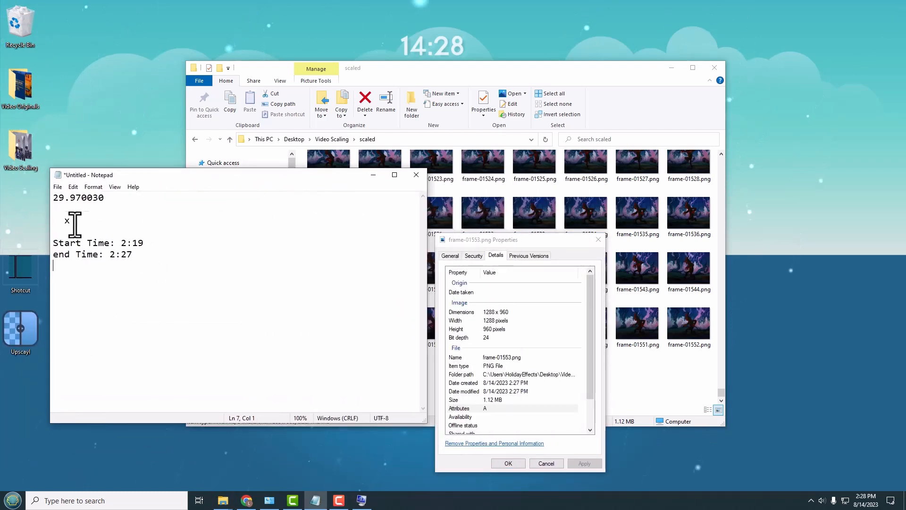
pyautogui.click(54, 221)
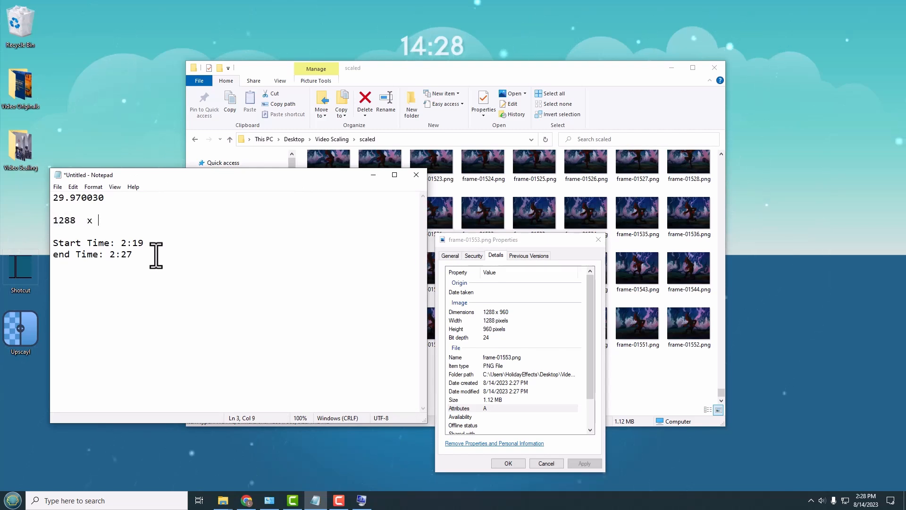
pyautogui.write('60')
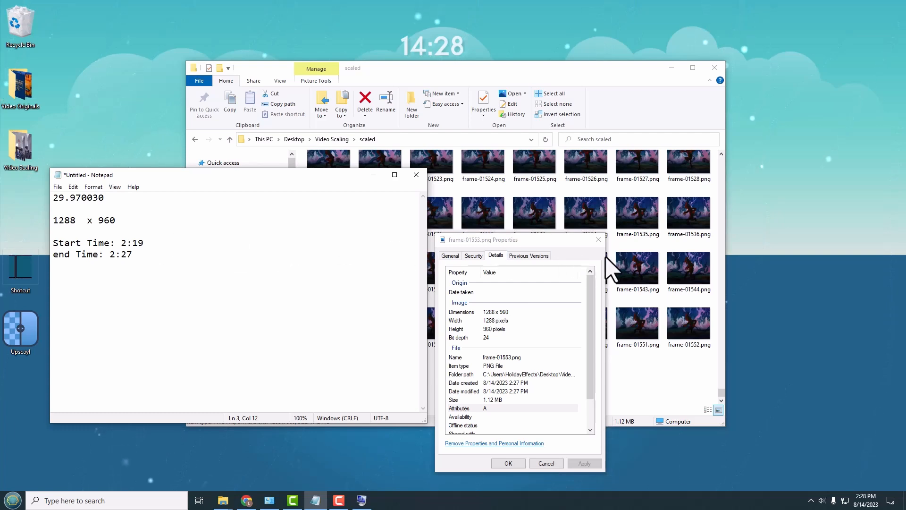
pyautogui.click(598, 239)
pyautogui.moveTo(324, 176); pyautogui.dragTo(735, 22)
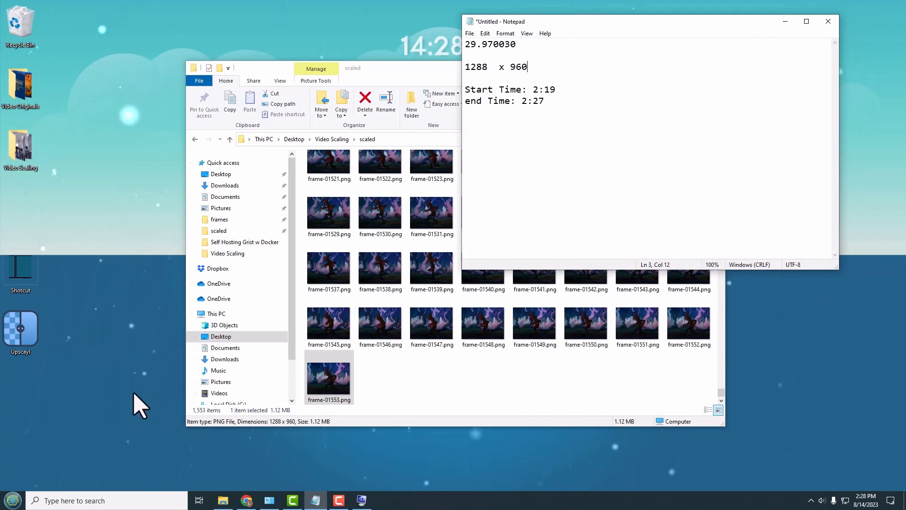
# Step: Launch Shotcut, name the new project Video2Upscaled, and begin adding a custom video mode
pyautogui.click(23, 268)
pyautogui.doubleClick(23, 267)
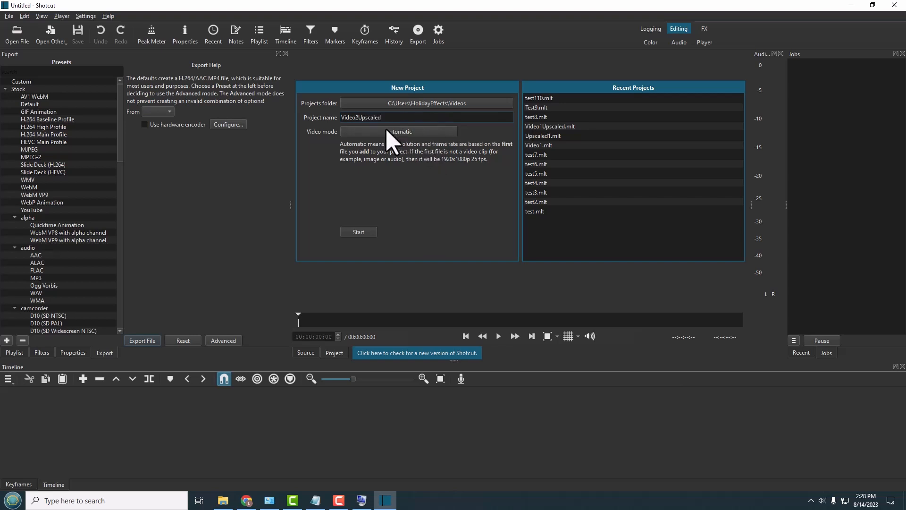
pyautogui.click(392, 132)
pyautogui.moveTo(384, 415)
pyautogui.click(436, 414)
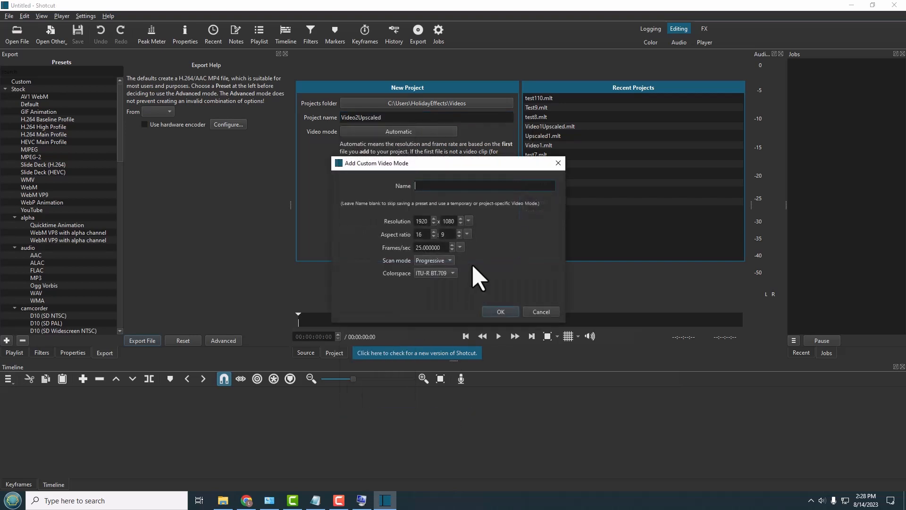
# Step: Set the custom video mode's frame rate to 29.970030, copied from the Notepad notes
pyautogui.click(316, 500)
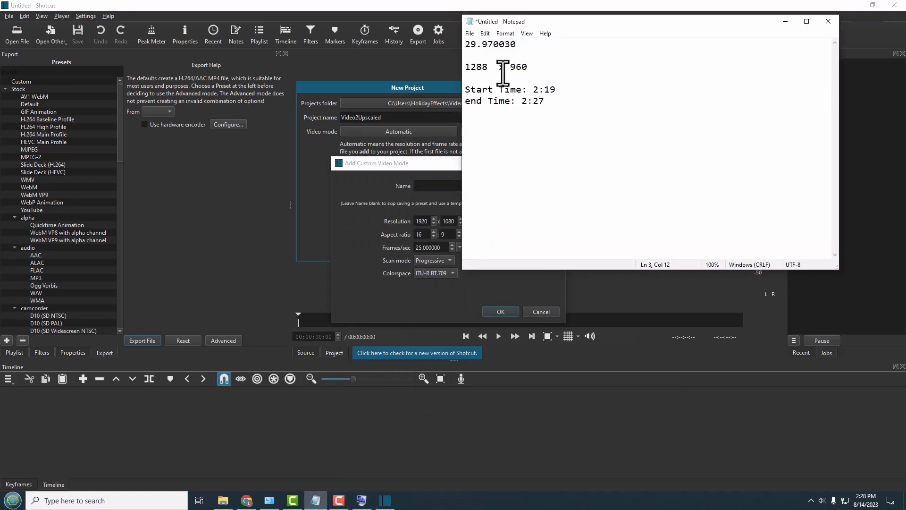
pyautogui.moveTo(517, 49); pyautogui.dragTo(457, 49)
pyautogui.rightClick(495, 47)
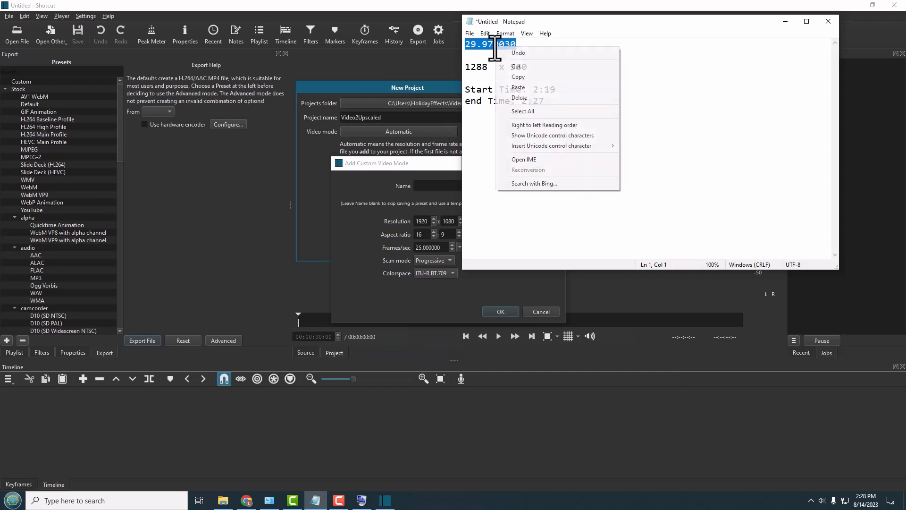
pyautogui.click(518, 77)
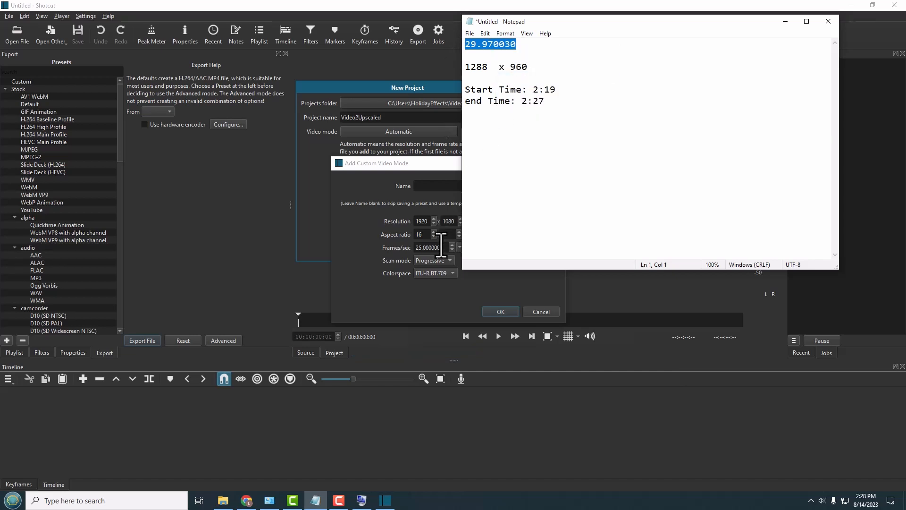
pyautogui.moveTo(442, 254); pyautogui.dragTo(407, 254)
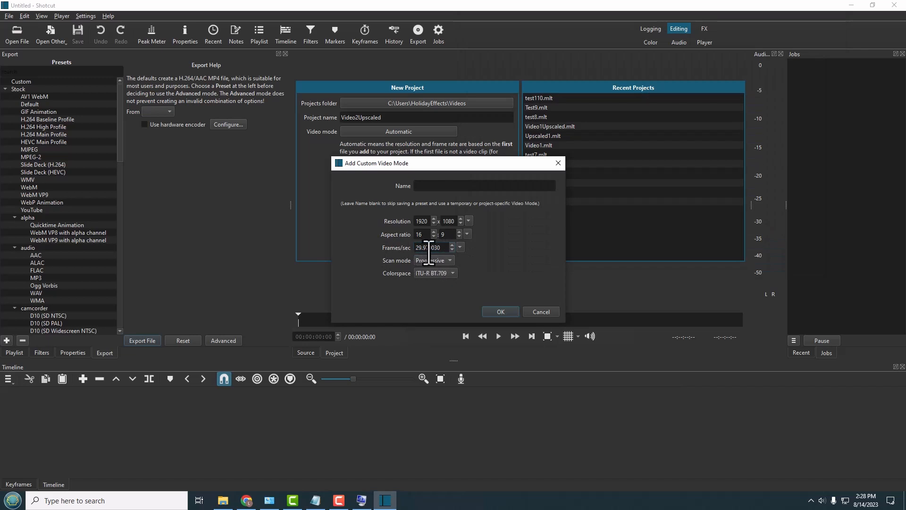
# Step: Set the custom video mode's resolution to 1288 x 960 from the notes and start the project
pyautogui.click(319, 499)
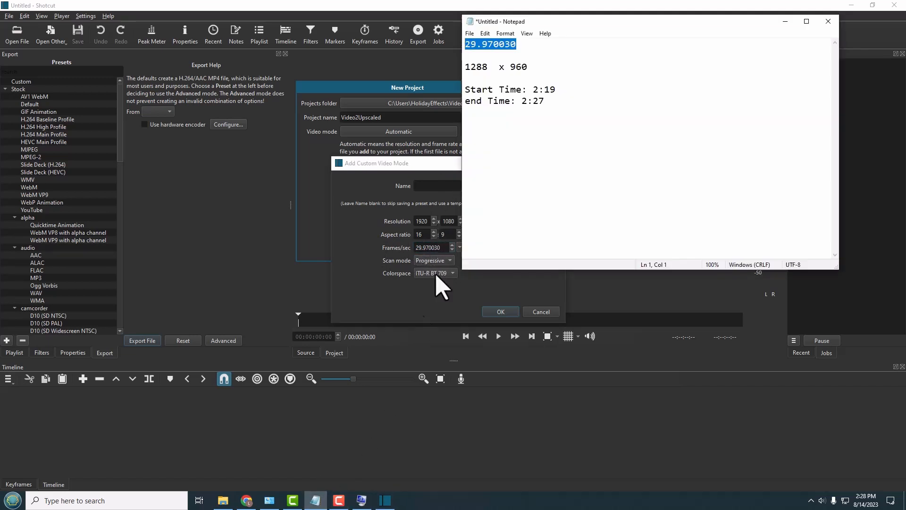
pyautogui.moveTo(488, 68); pyautogui.dragTo(481, 70)
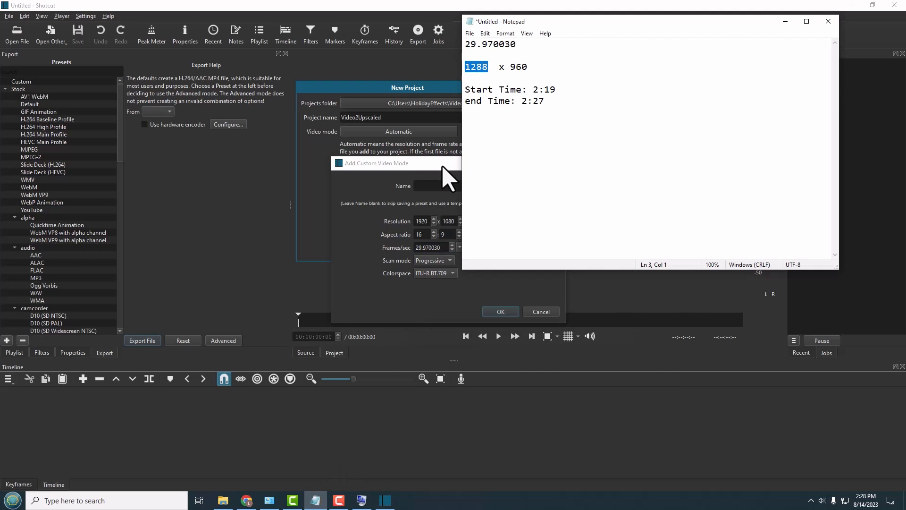
pyautogui.moveTo(426, 222); pyautogui.dragTo(404, 222)
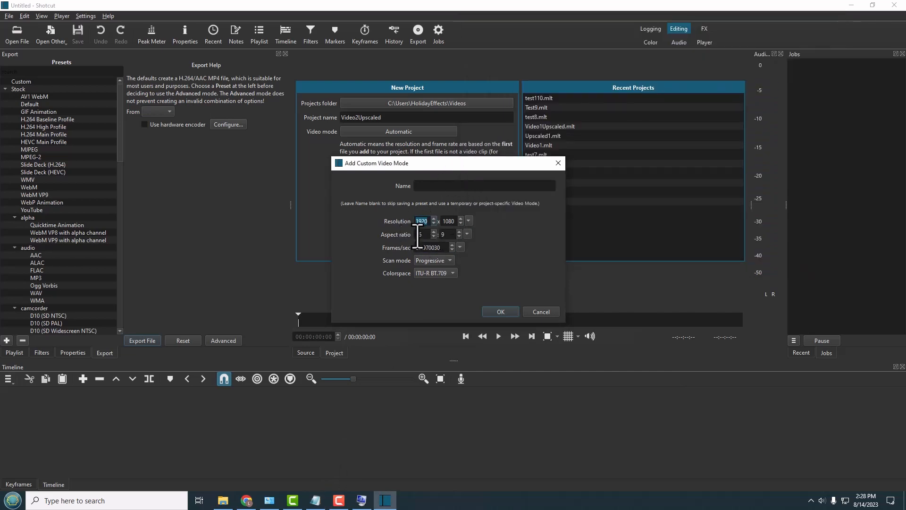
pyautogui.click(320, 499)
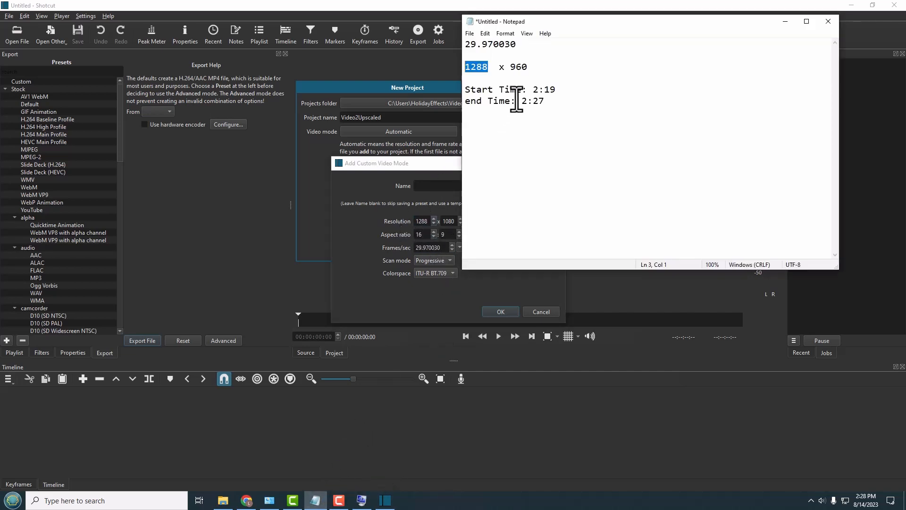
pyautogui.moveTo(528, 67); pyautogui.dragTo(514, 66)
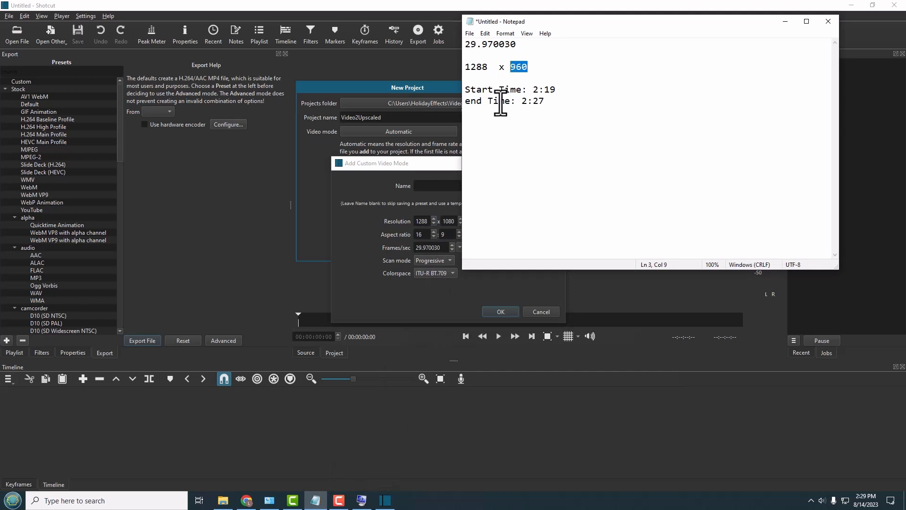
pyautogui.click(424, 206)
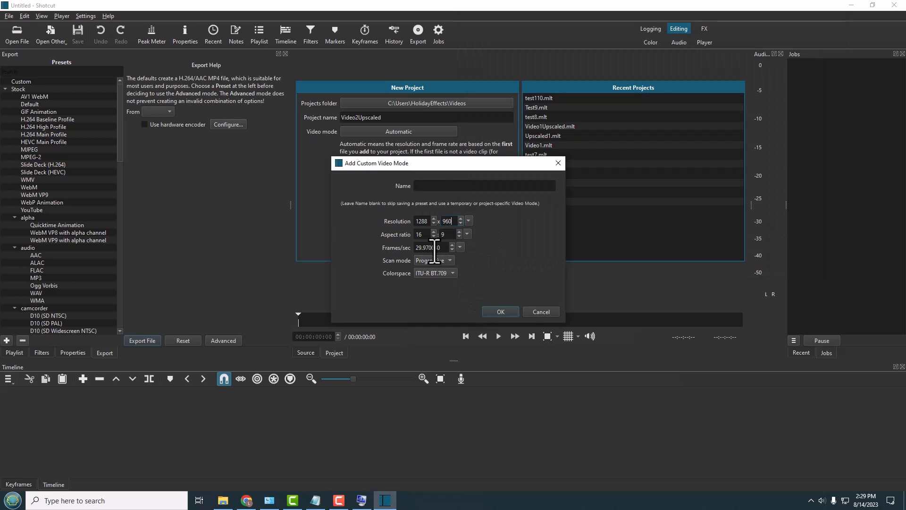
pyautogui.click(508, 315)
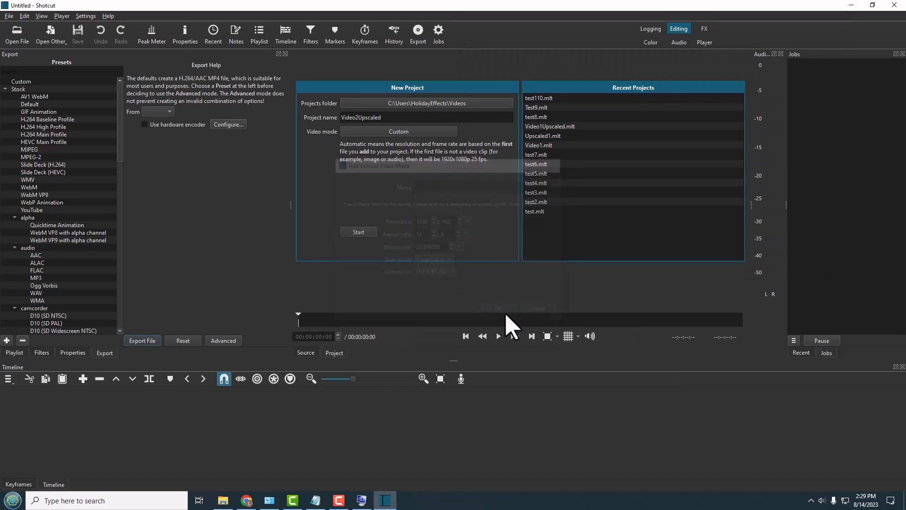
pyautogui.click(359, 231)
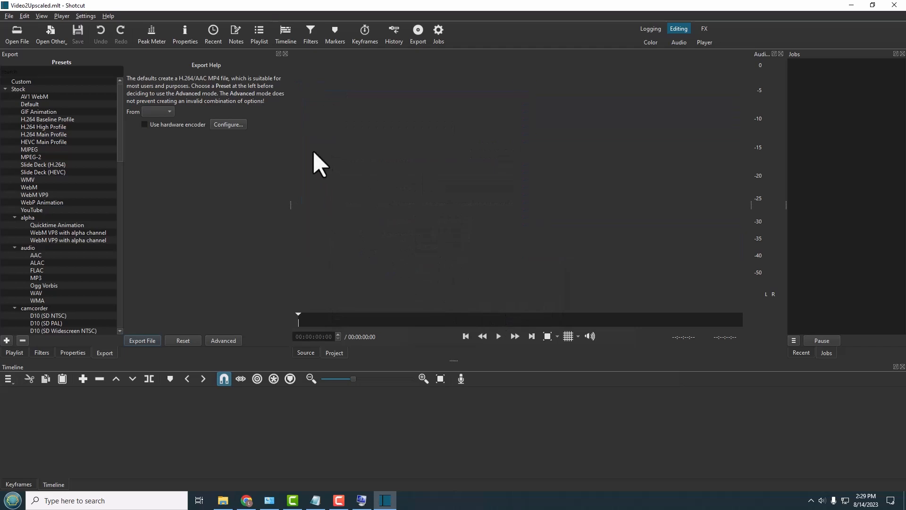
# Step: Open frame-00001.png from the scaled folder in Video Scaling and enable Image sequence for it
pyautogui.click(18, 36)
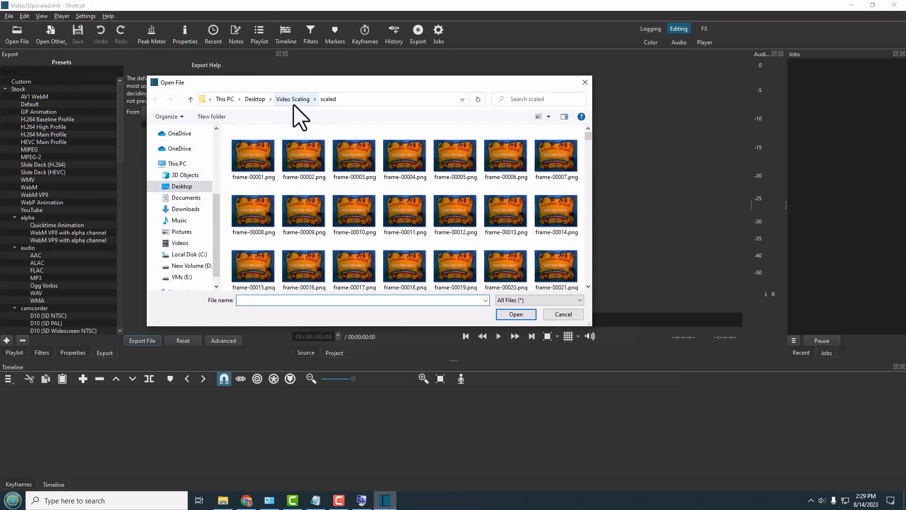
pyautogui.click(293, 99)
pyautogui.doubleClick(305, 178)
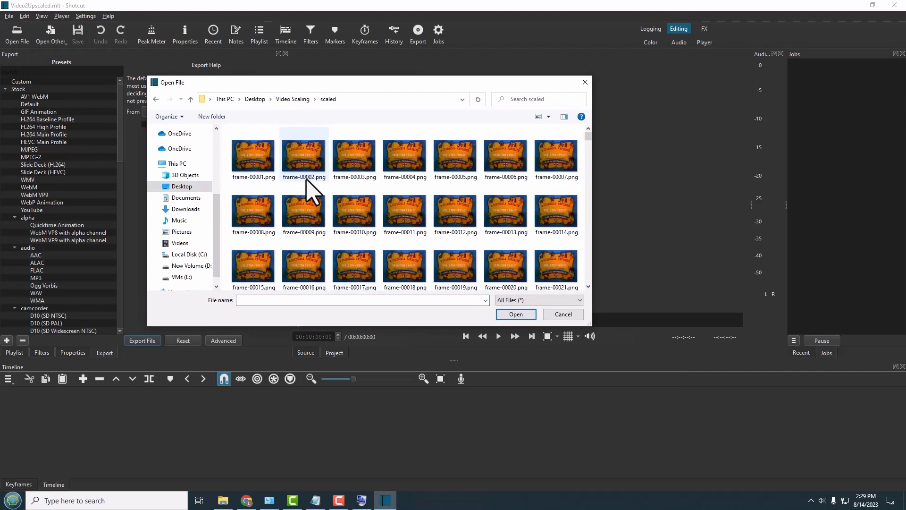
pyautogui.click(251, 167)
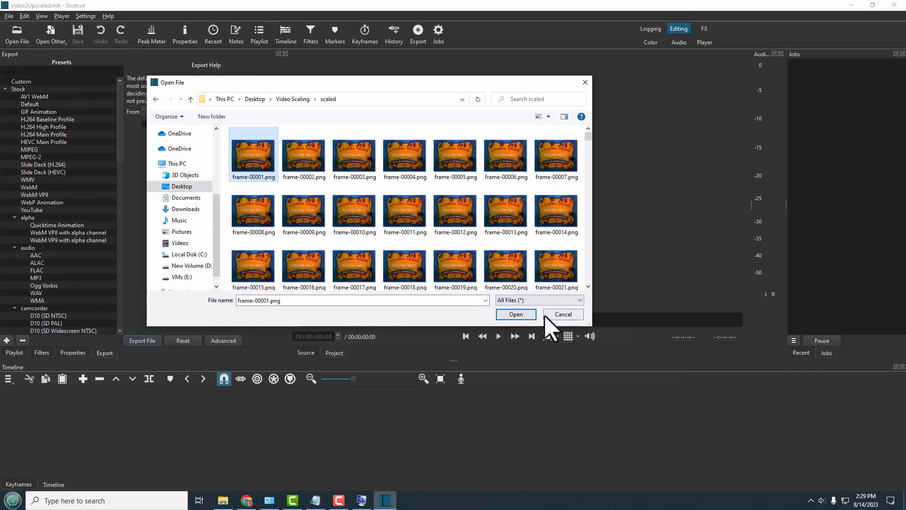
pyautogui.click(519, 314)
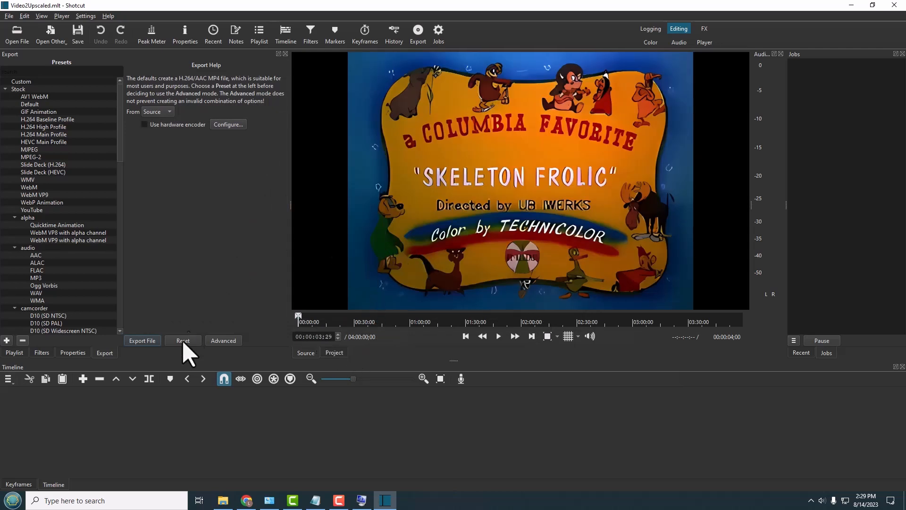
pyautogui.click(73, 353)
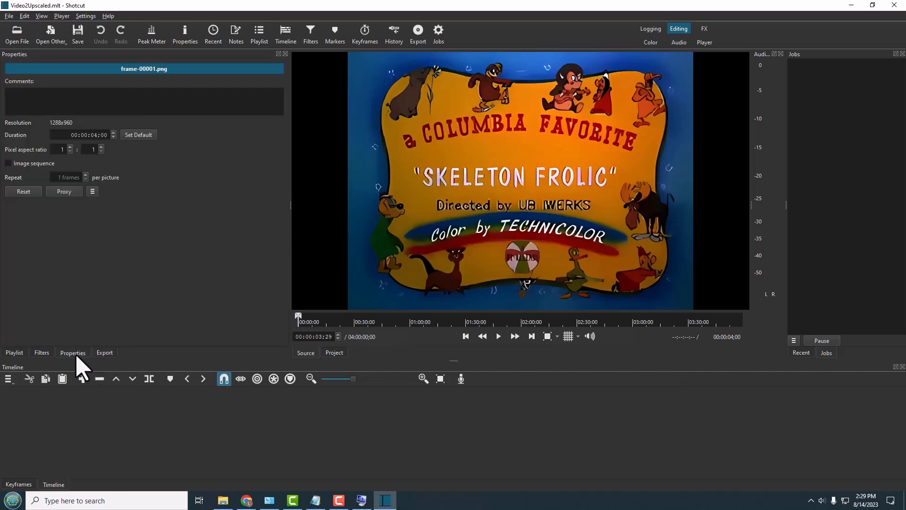
pyautogui.click(32, 163)
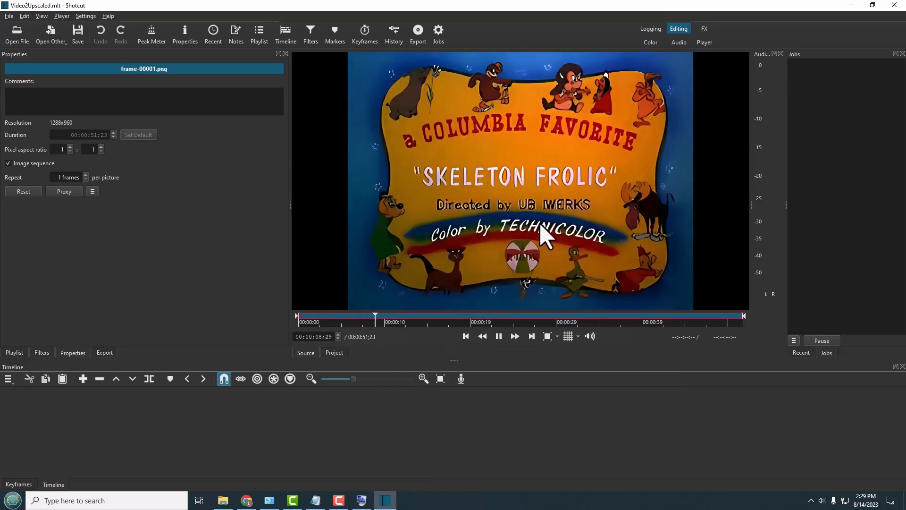
# Step: Place the frame-00001.png image sequence at the start of the timeline and add an audio track below it
pyautogui.moveTo(530, 231); pyautogui.dragTo(124, 448)
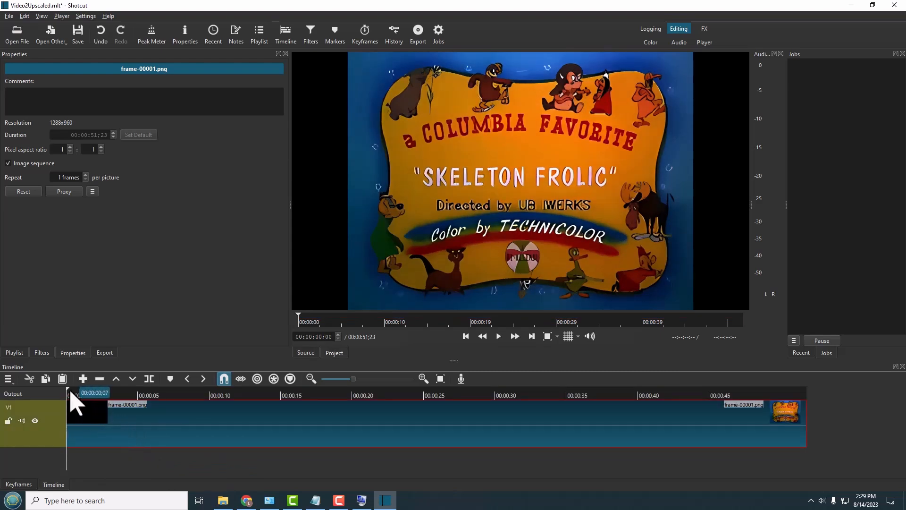
pyautogui.moveTo(69, 391); pyautogui.dragTo(359, 393)
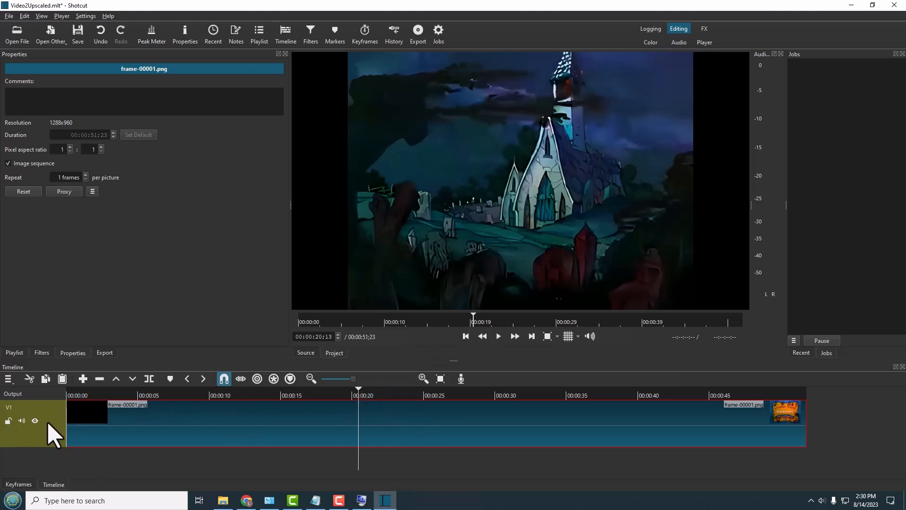
pyautogui.doubleClick(40, 411)
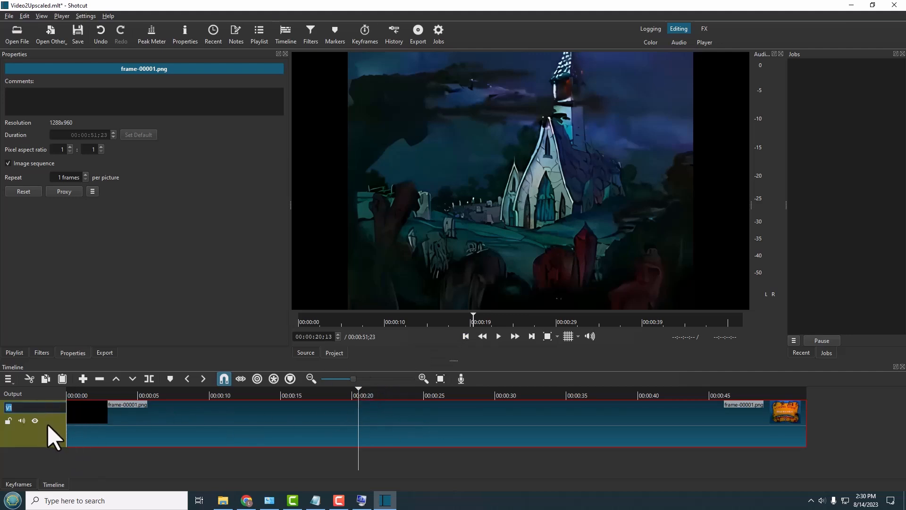
pyautogui.click(51, 413)
pyautogui.rightClick(50, 425)
pyautogui.moveTo(76, 428)
pyautogui.click(168, 404)
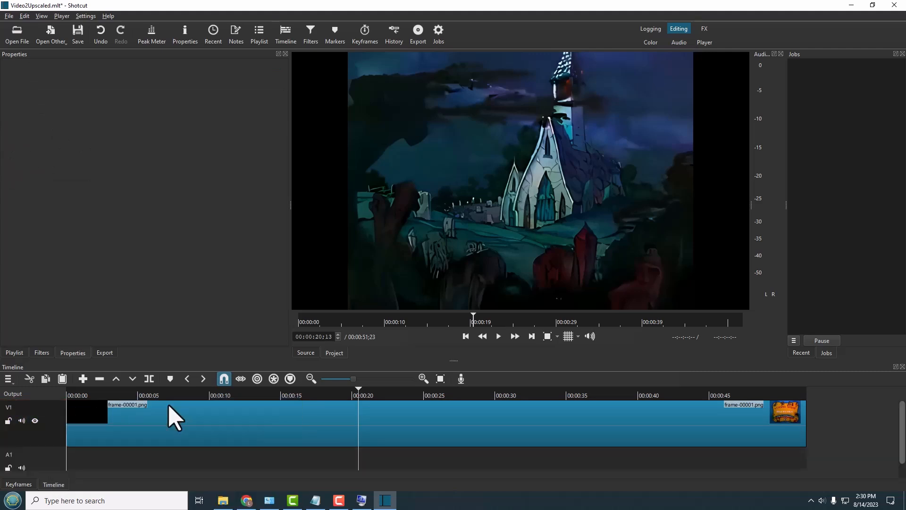
pyautogui.click(40, 464)
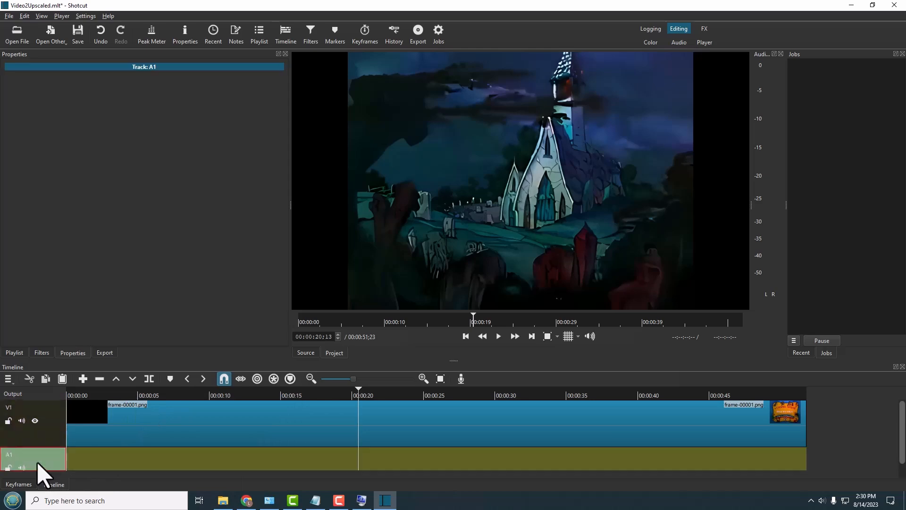
# Step: Add video2.mp4 from the Video Scaling folder to the start of audio track A1 and briefly play the timeline
pyautogui.click(230, 500)
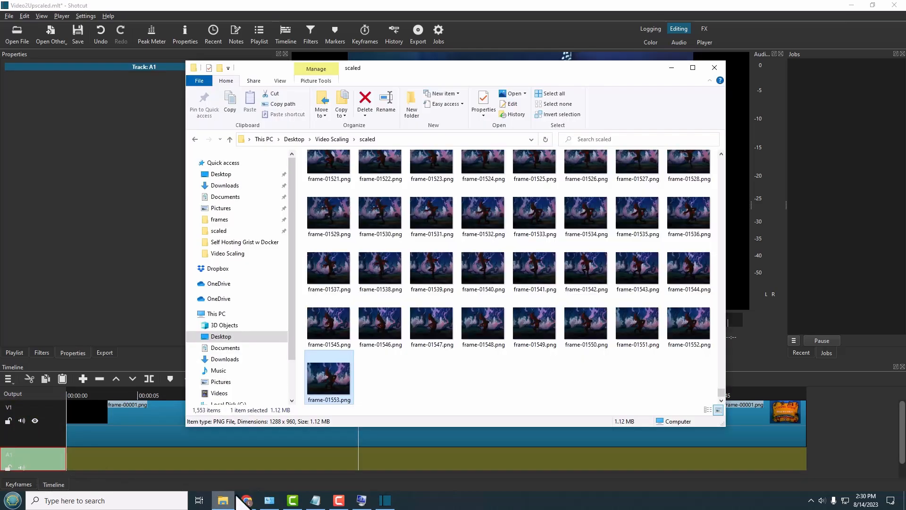
pyautogui.click(340, 140)
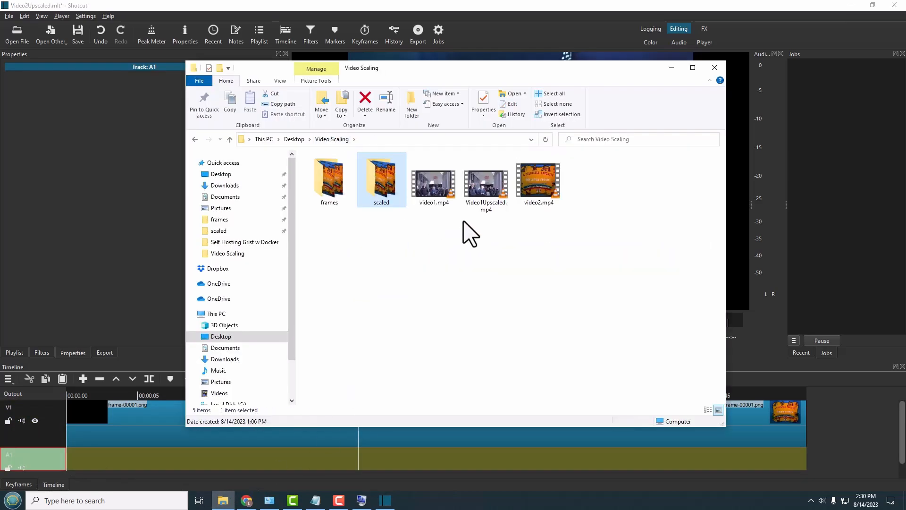
pyautogui.moveTo(541, 190); pyautogui.dragTo(45, 465)
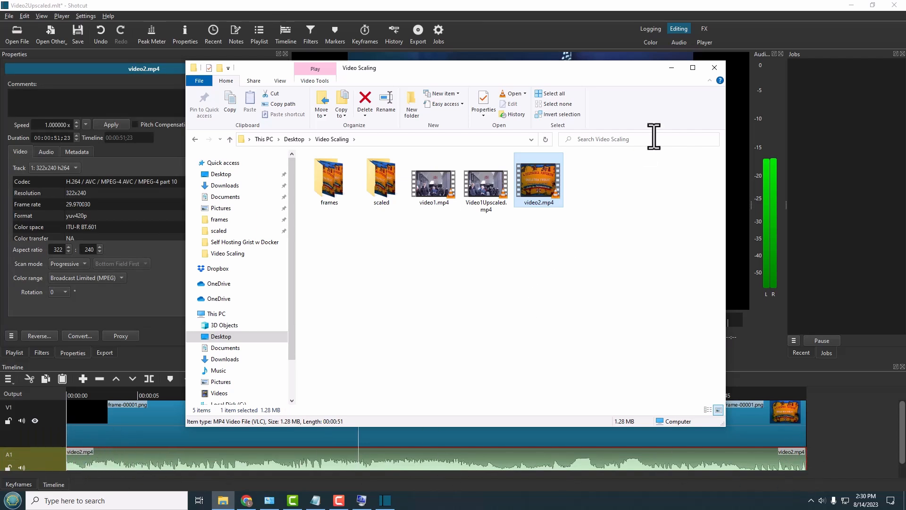
pyautogui.click(670, 68)
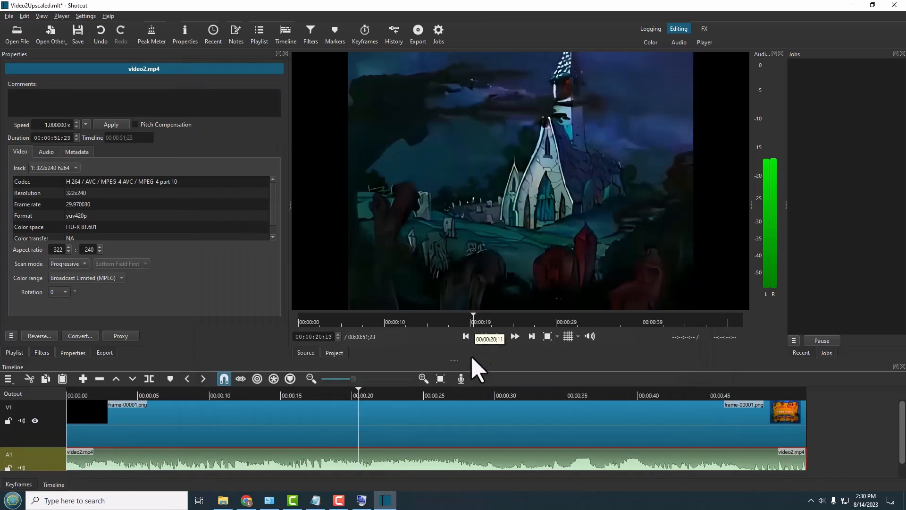
pyautogui.click(499, 337)
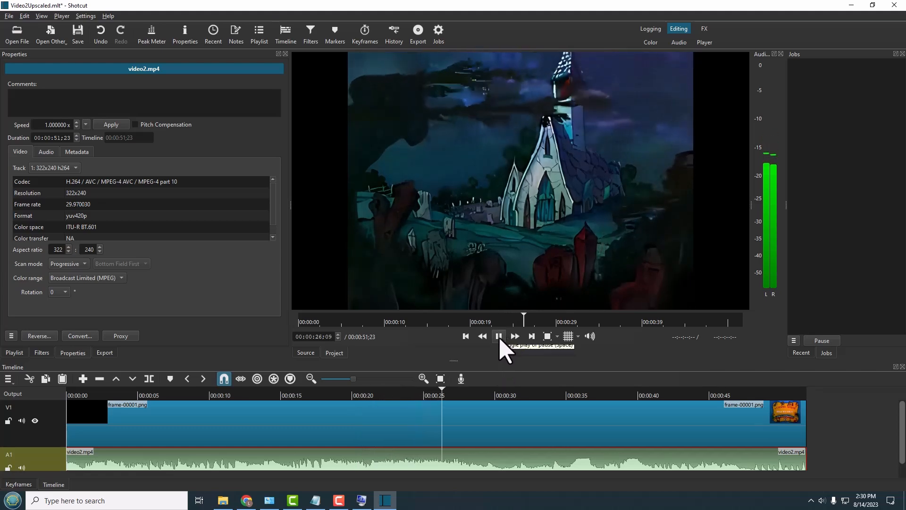
pyautogui.click(498, 337)
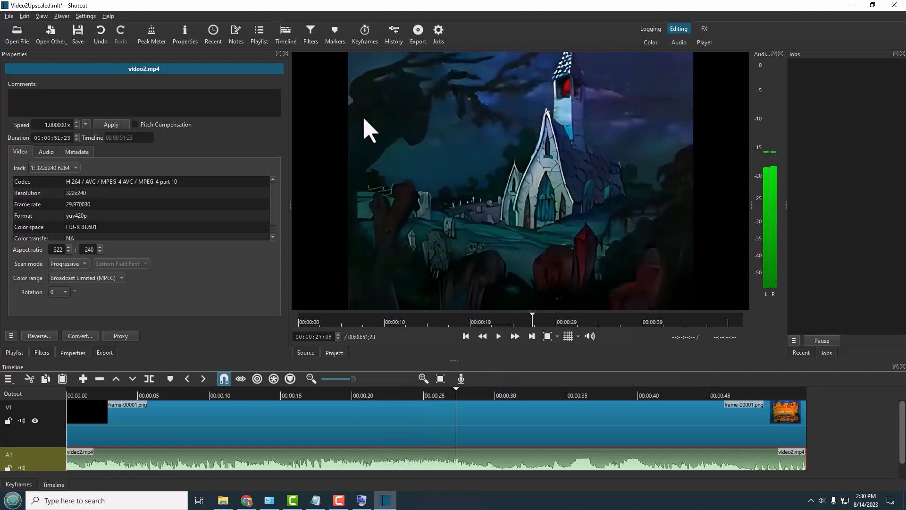
# Step: Export the timeline with the H.264 High Profile preset as Video2Upscaled.mp4 in the Video Scaling folder
pyautogui.click(418, 36)
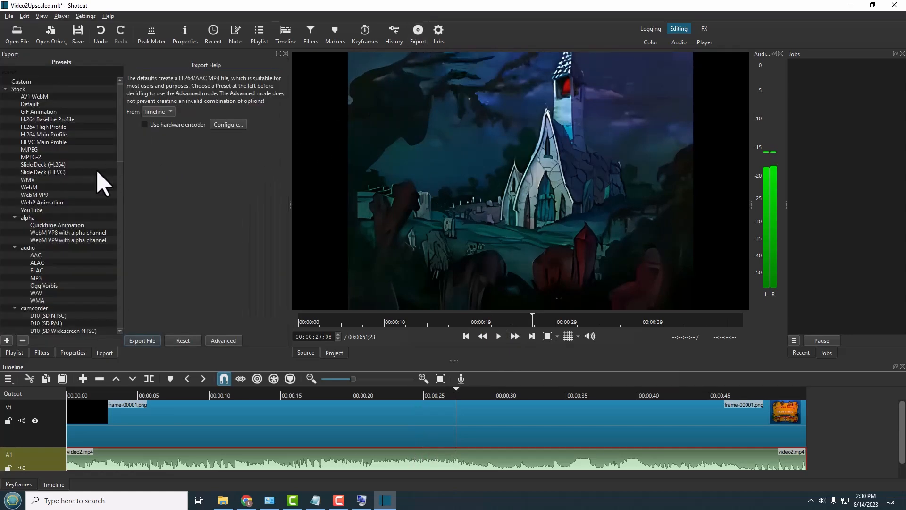
pyautogui.click(36, 127)
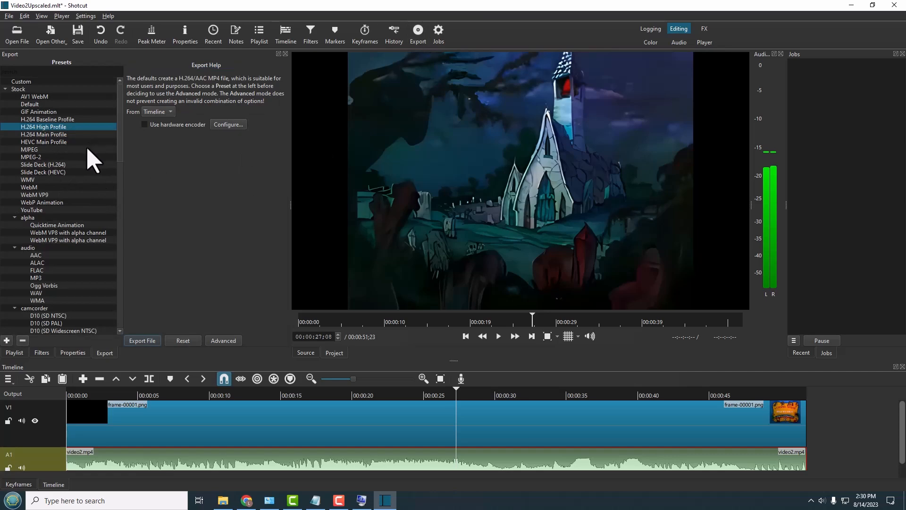
pyautogui.click(151, 343)
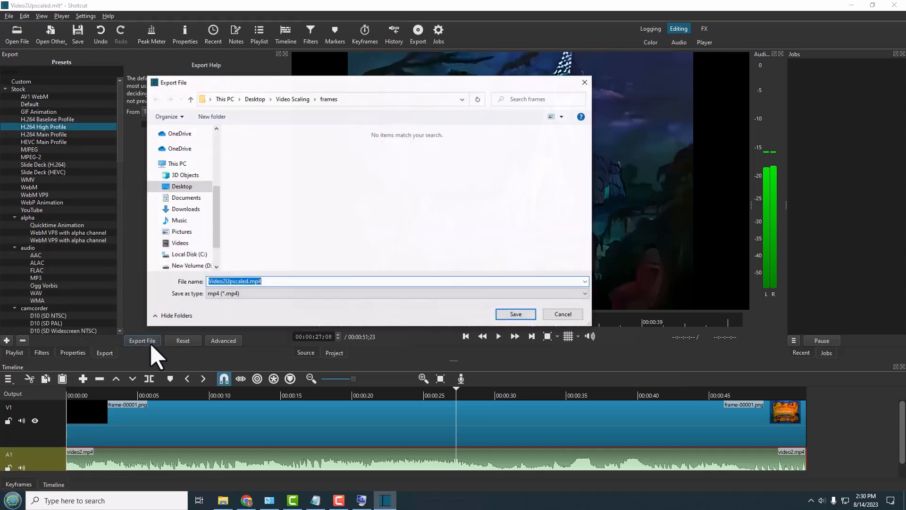
pyautogui.click(293, 99)
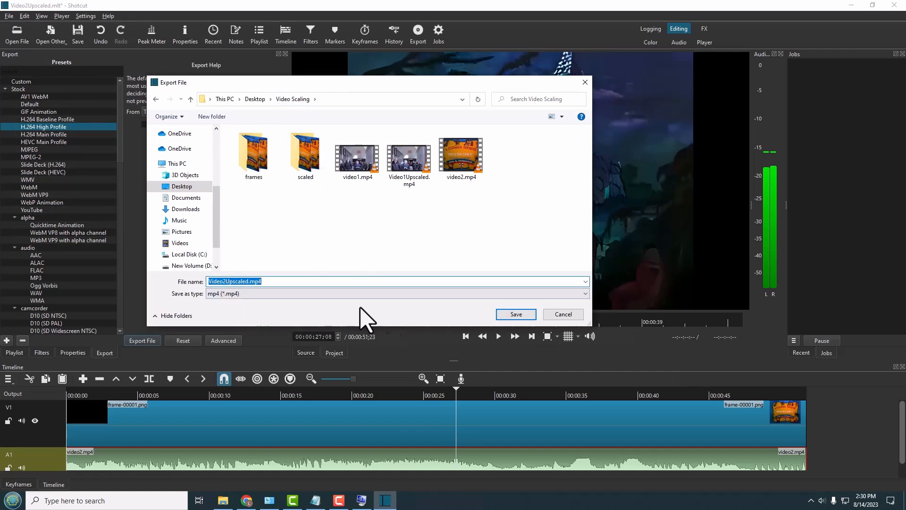
pyautogui.click(516, 315)
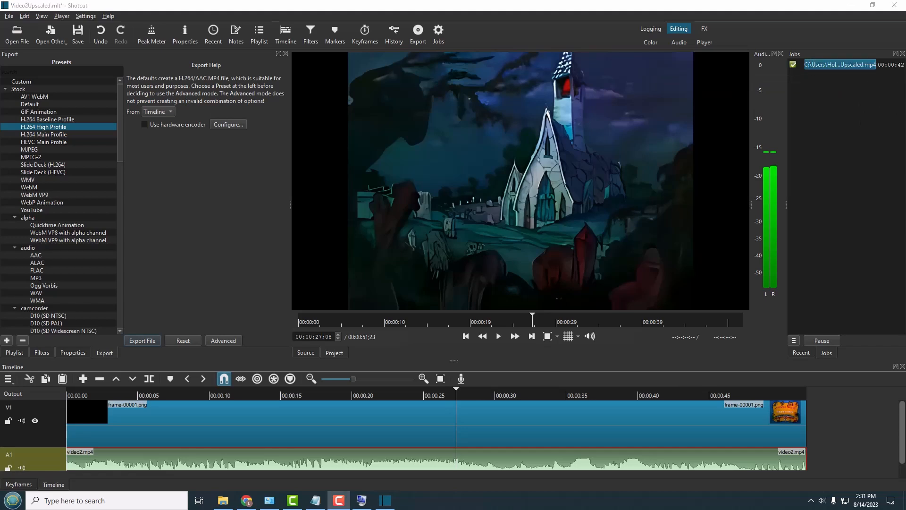
# Step: Save the Video2Upscaled project and close Shotcut
pyautogui.click(78, 34)
pyautogui.click(893, 6)
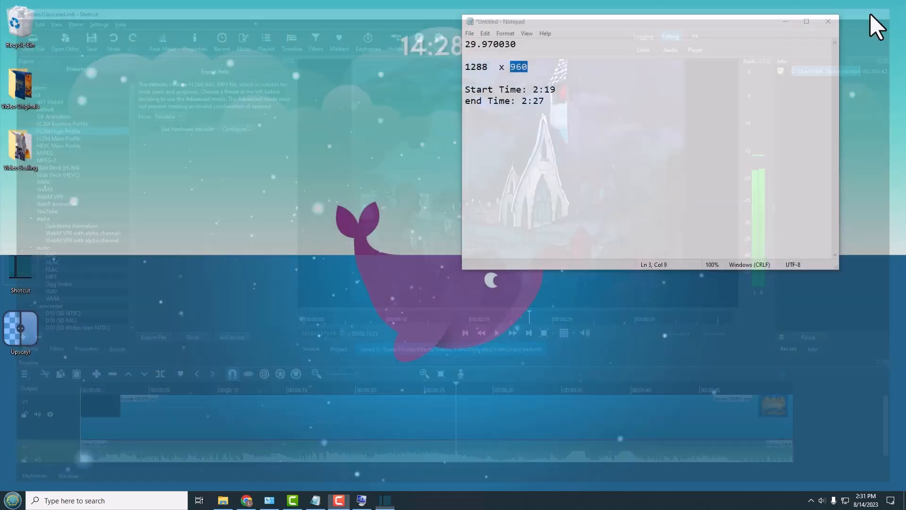
# Step: Play video2.mp4 and Video2Upscaled.mp4 from the Video Scaling folder, jumping ahead in each to compare their picture quality
pyautogui.click(222, 500)
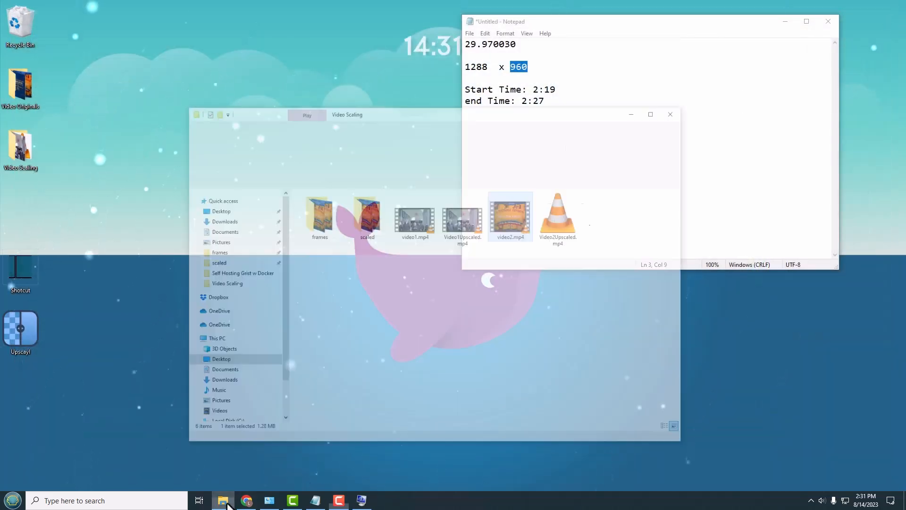
pyautogui.click(570, 253)
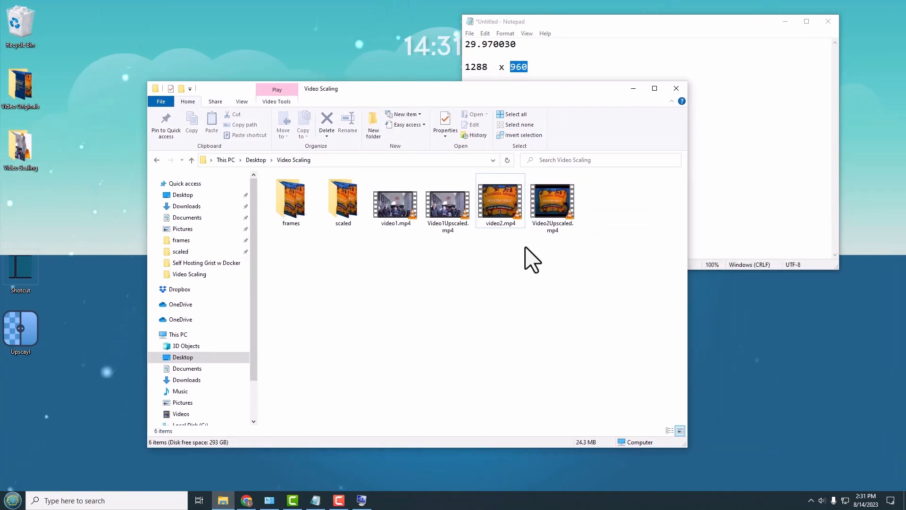
pyautogui.doubleClick(502, 218)
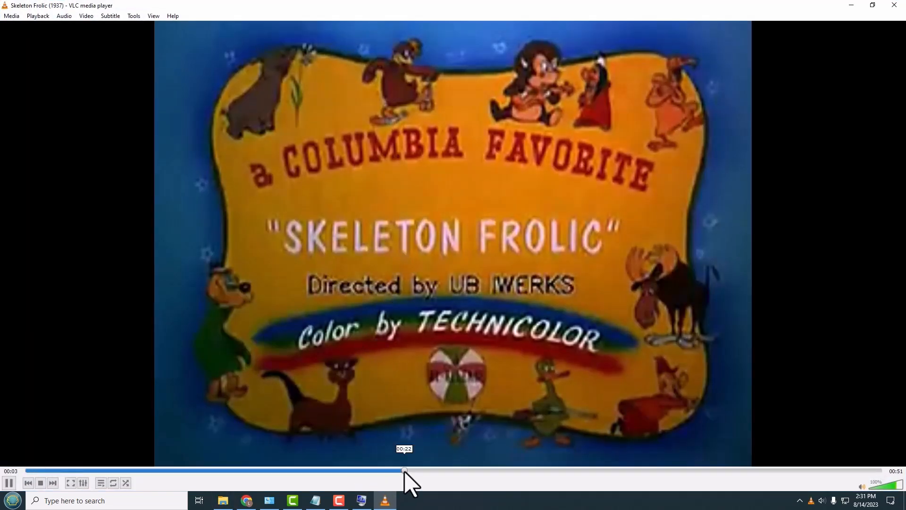
pyautogui.click(404, 469)
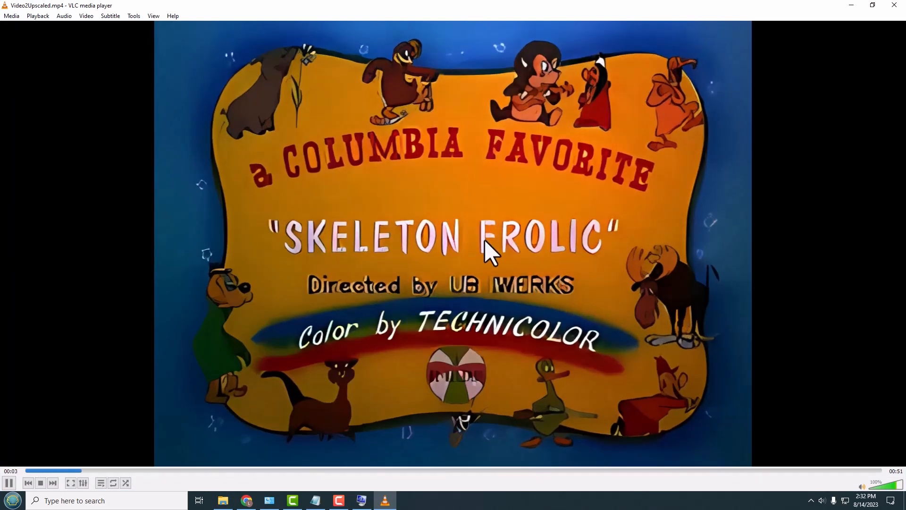
pyautogui.click(330, 469)
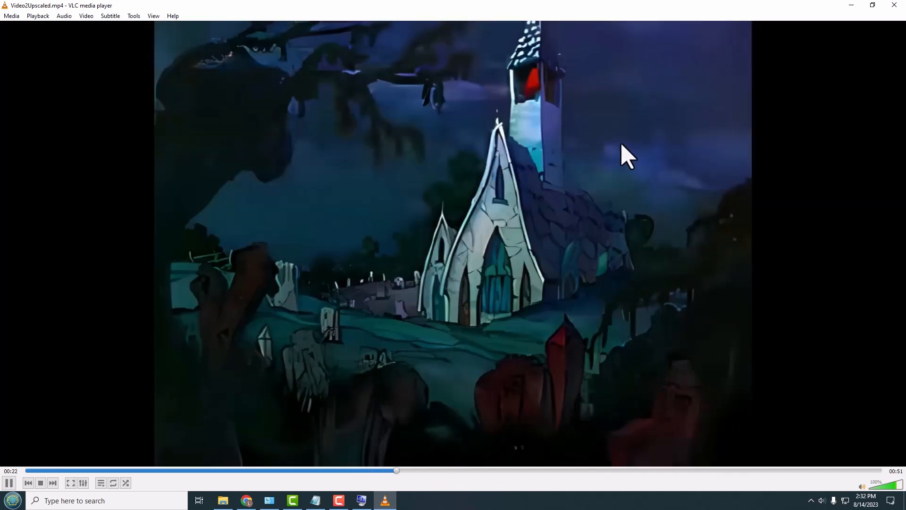
pyautogui.click(894, 5)
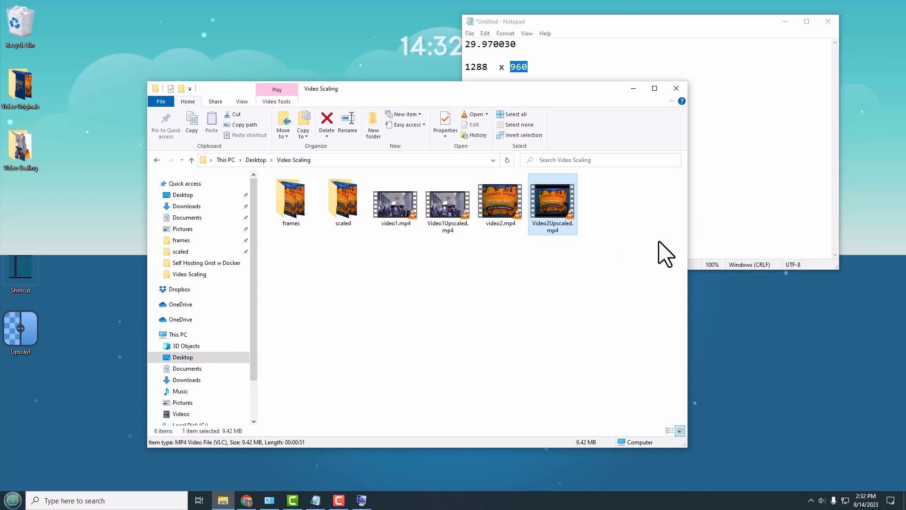
pyautogui.click(667, 256)
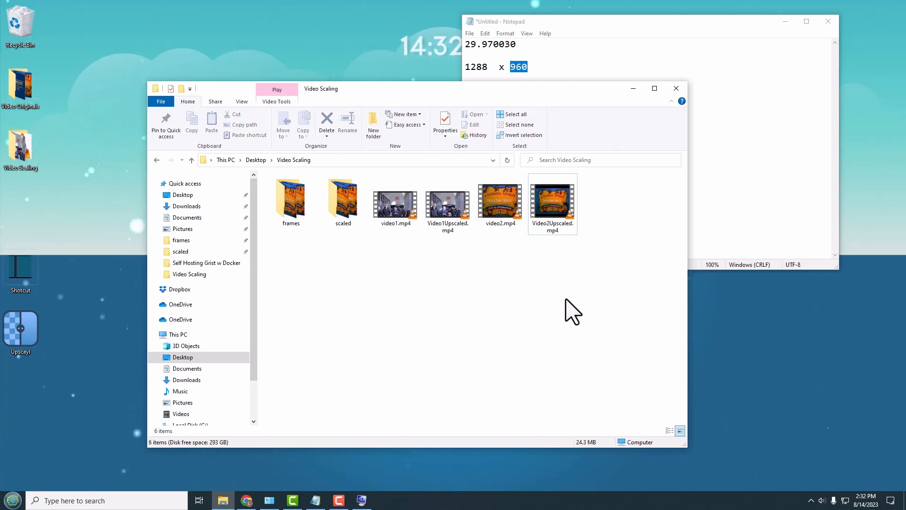
# Step: Check the computer's processor and display adapter details in System Information, closing it when done
pyautogui.click(362, 500)
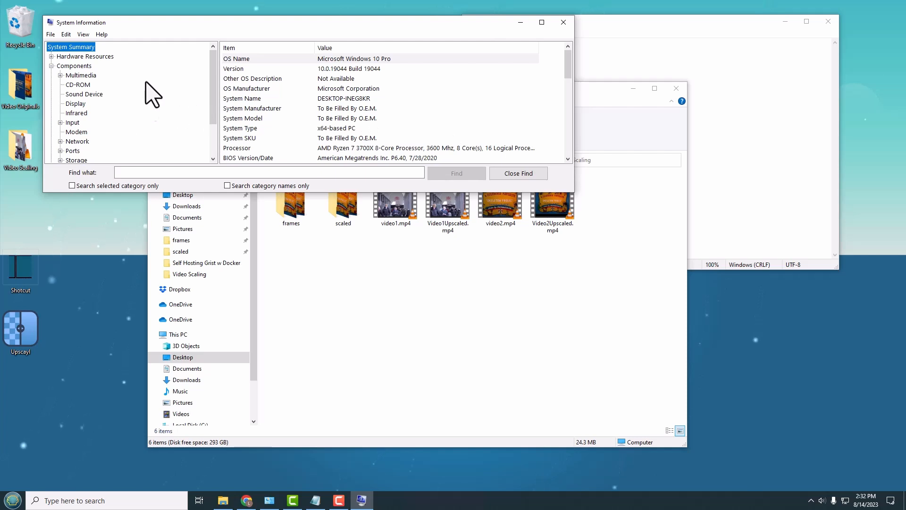
pyautogui.click(79, 104)
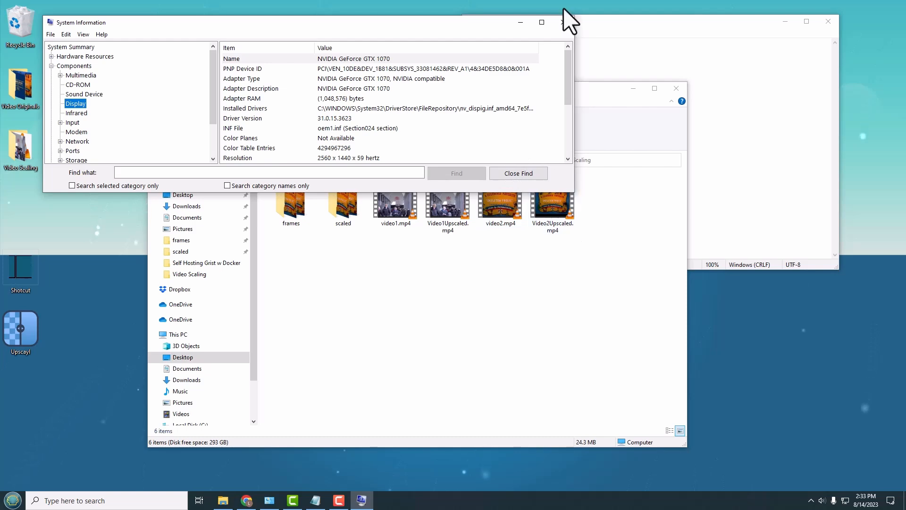
pyautogui.click(563, 22)
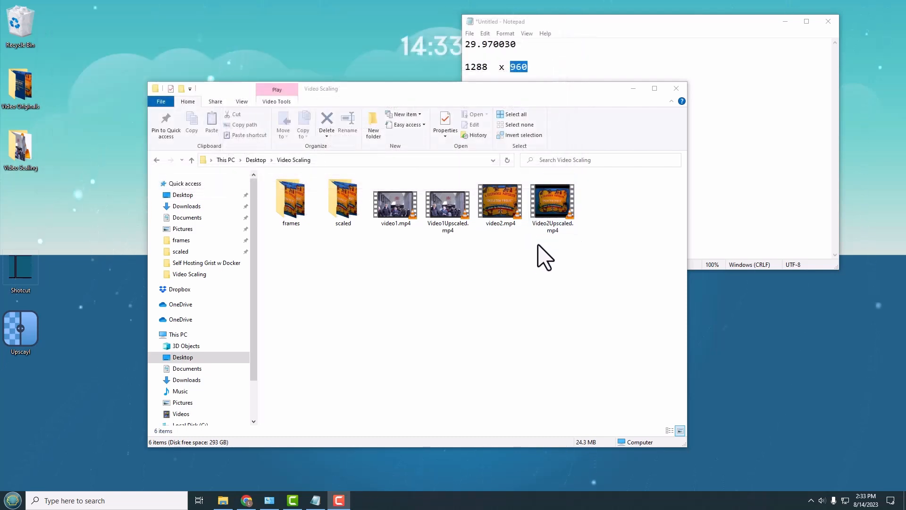